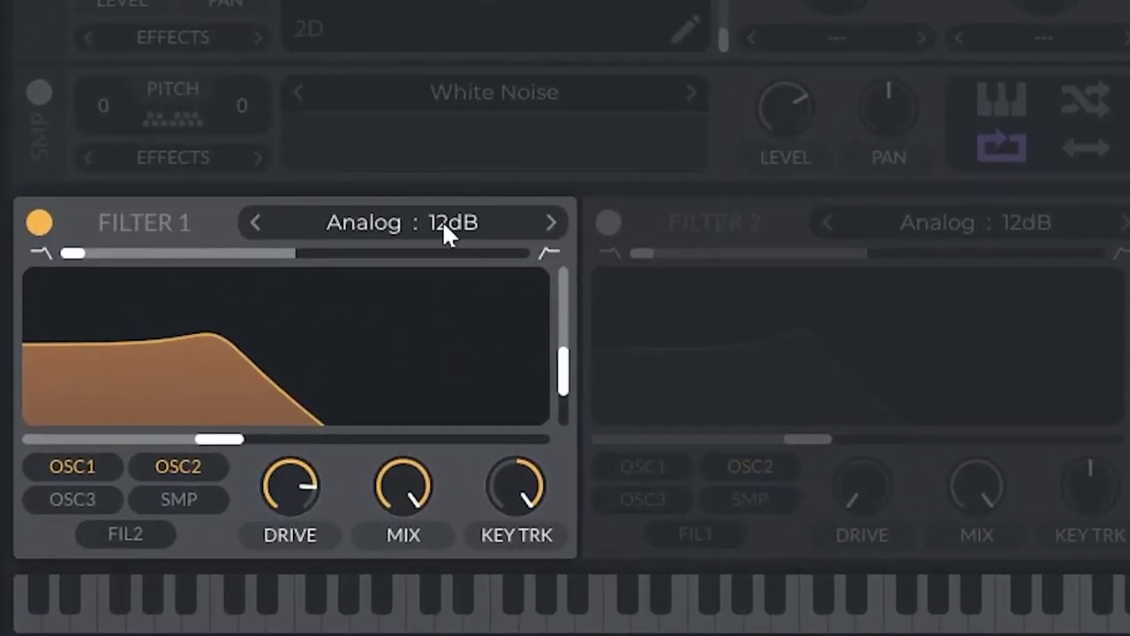
Step: Audition Filter 1's Diode, Comb and Phaser models from the filter type list
click(449, 224)
click(637, 288)
click(652, 378)
click(654, 411)
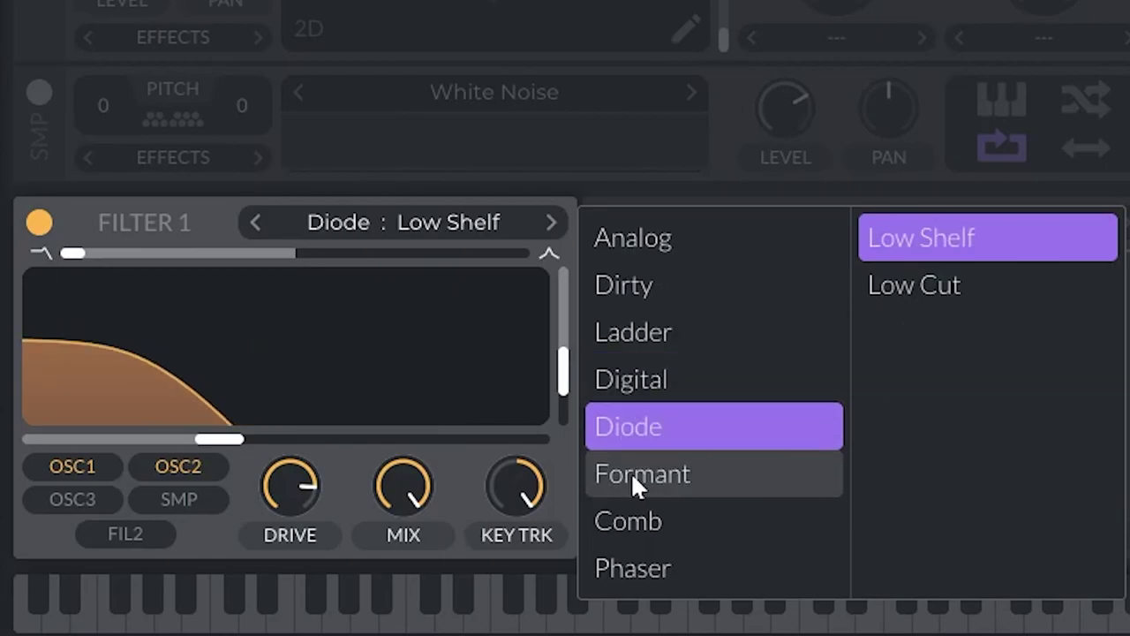
click(626, 530)
click(625, 570)
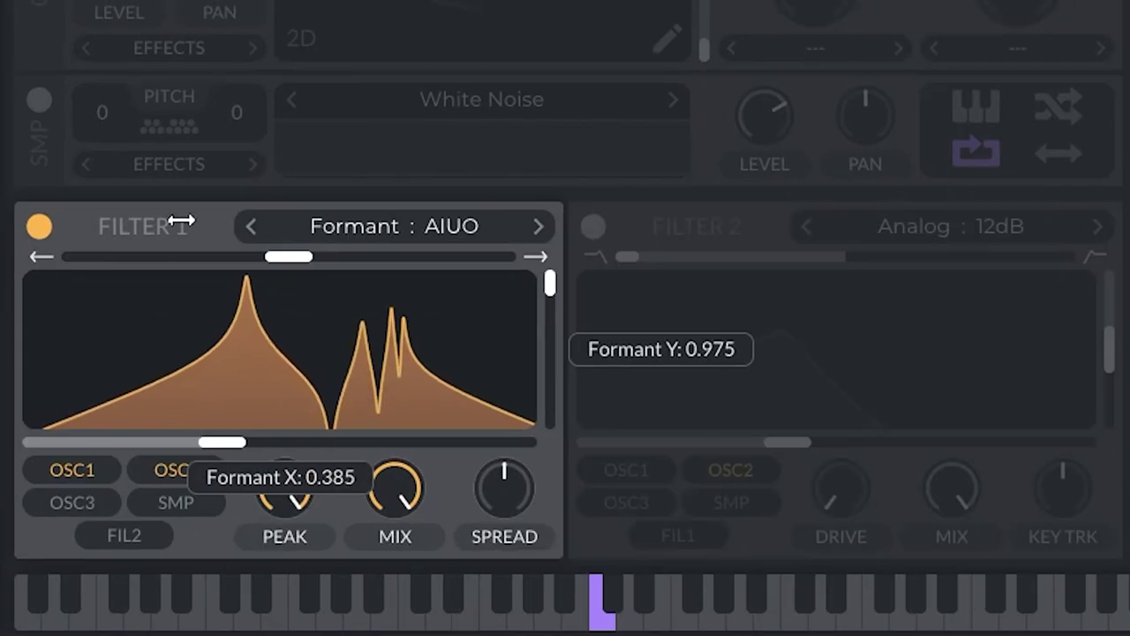
Step: Sweep the Formant vowel pad, then sweep the blend and settle it at 1.000
drag(185, 221, 32, 297)
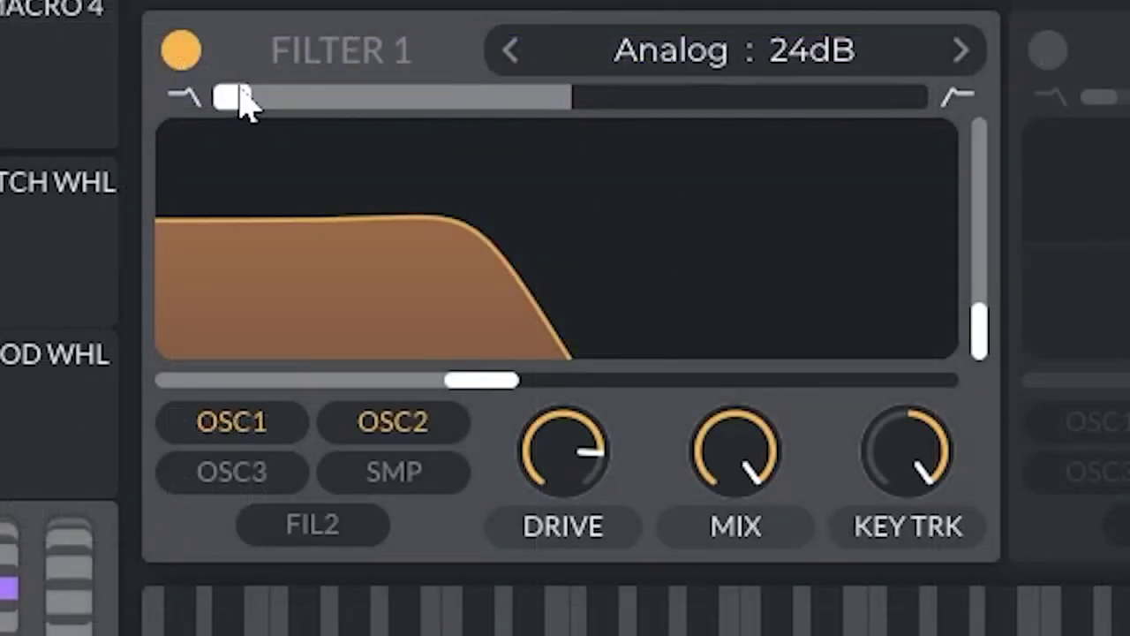
drag(239, 104, 911, 99)
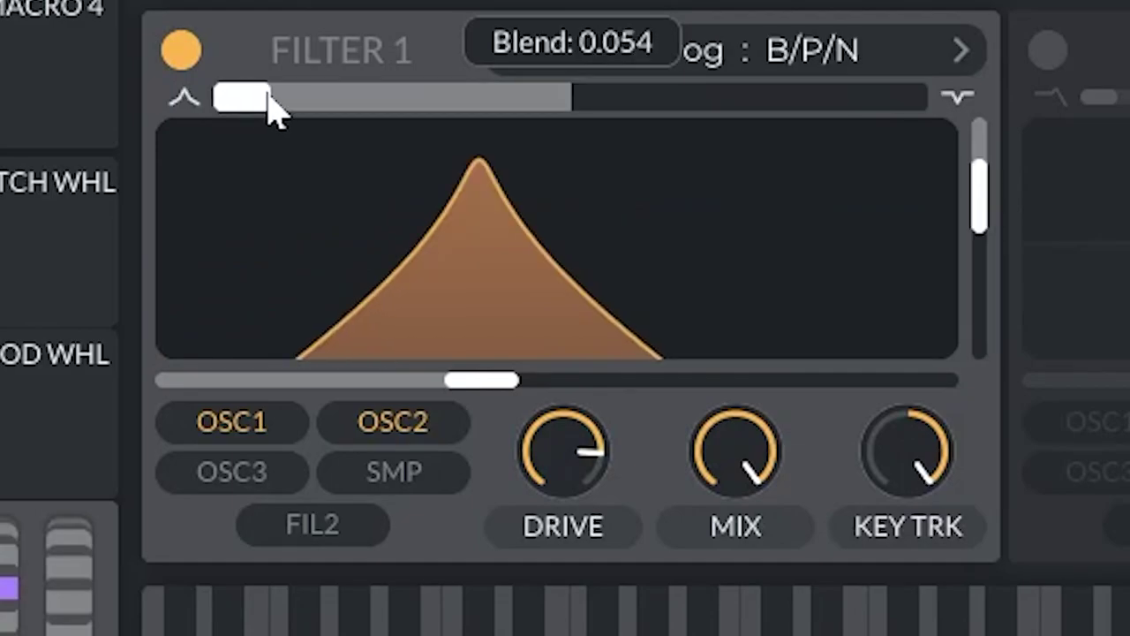
drag(274, 110, 606, 114)
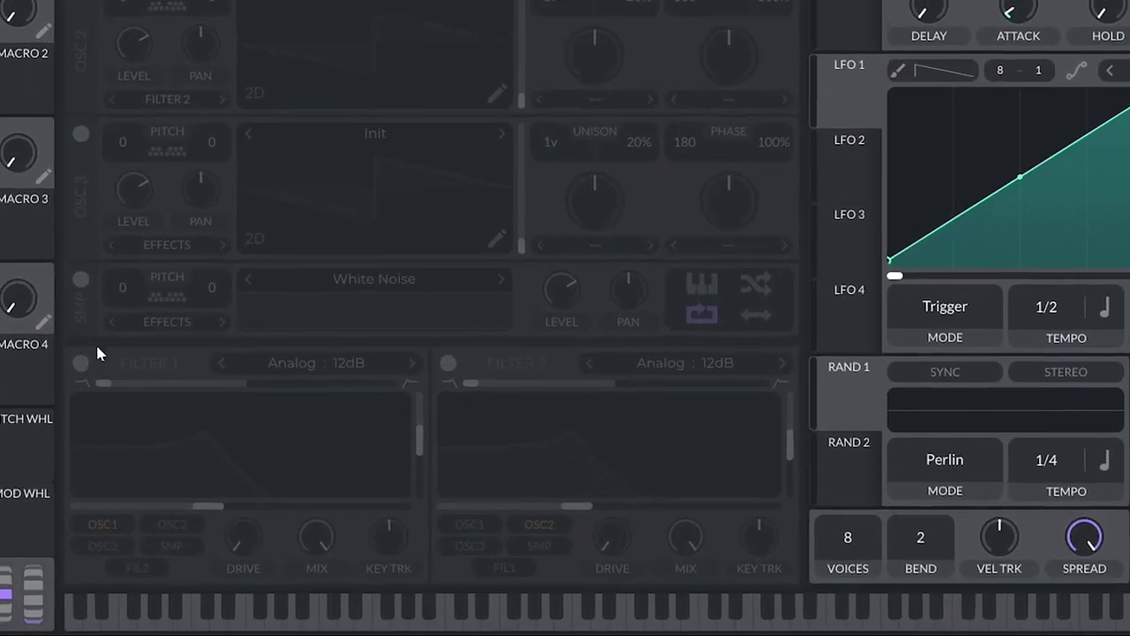
Step: Turn Filter 1 on and, after trying Dirty, Ladder and Digital, set it to Analog 12dB
click(80, 360)
click(344, 361)
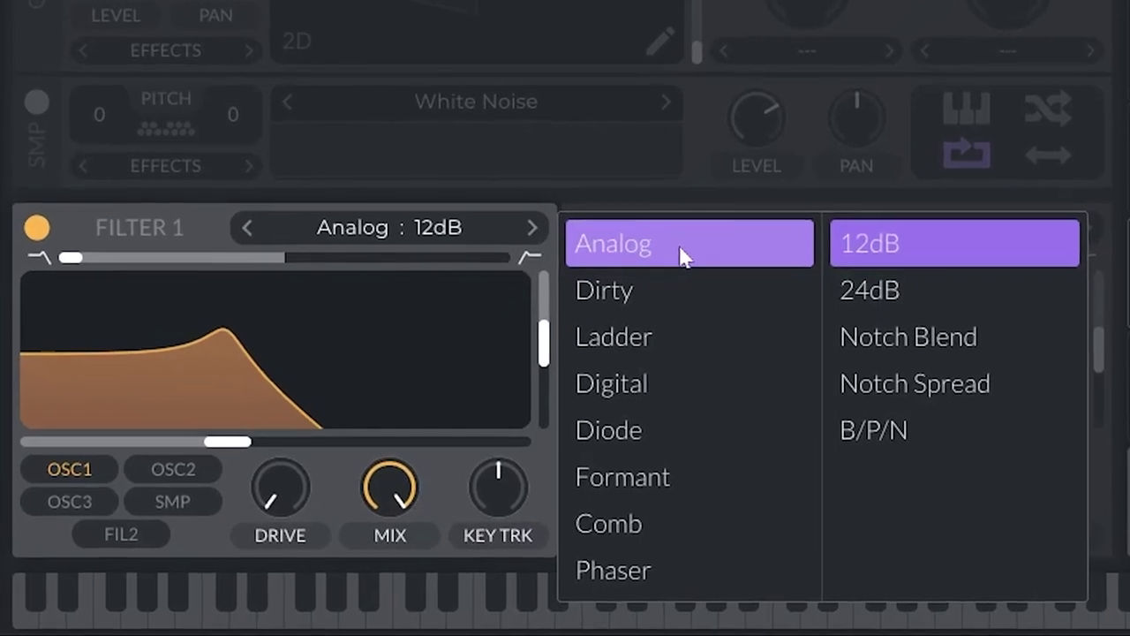
click(630, 290)
click(630, 336)
click(641, 385)
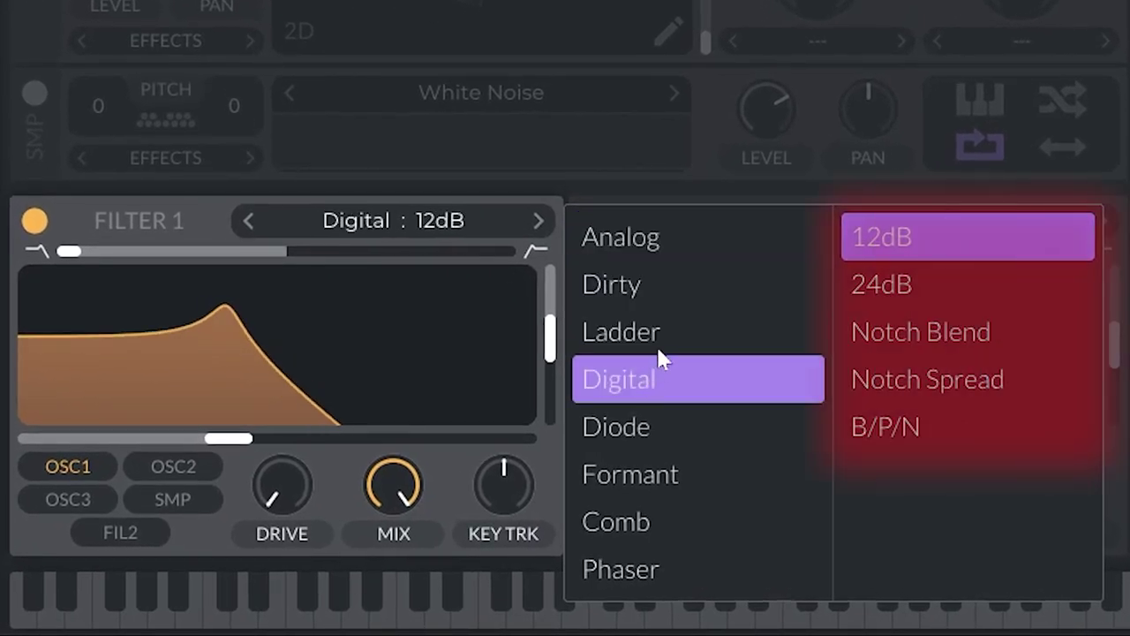
click(691, 237)
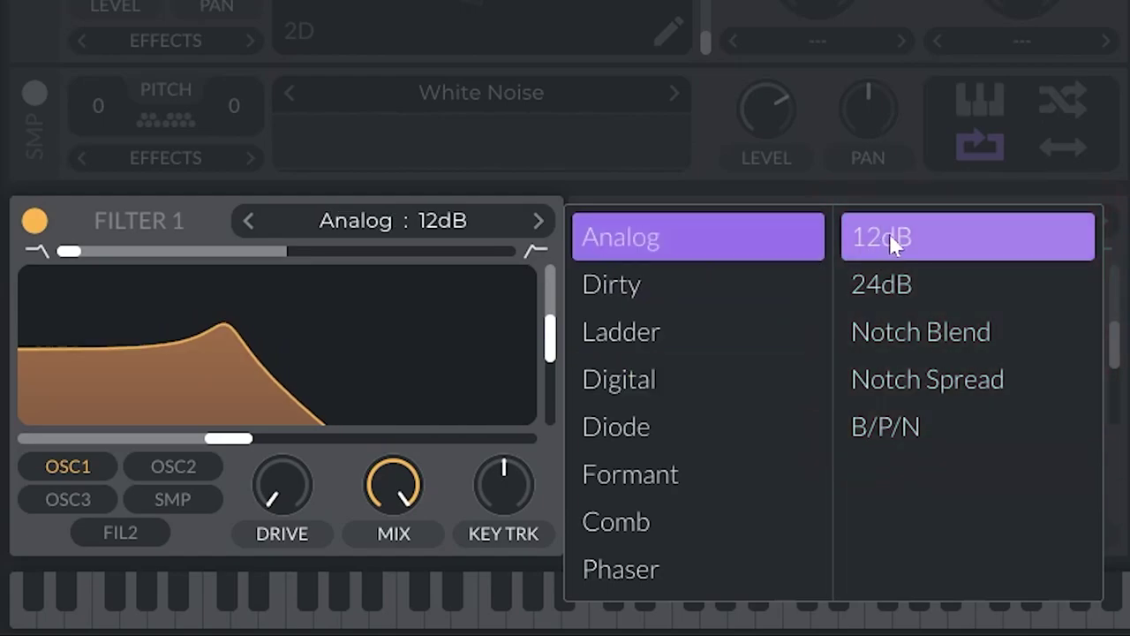
click(892, 244)
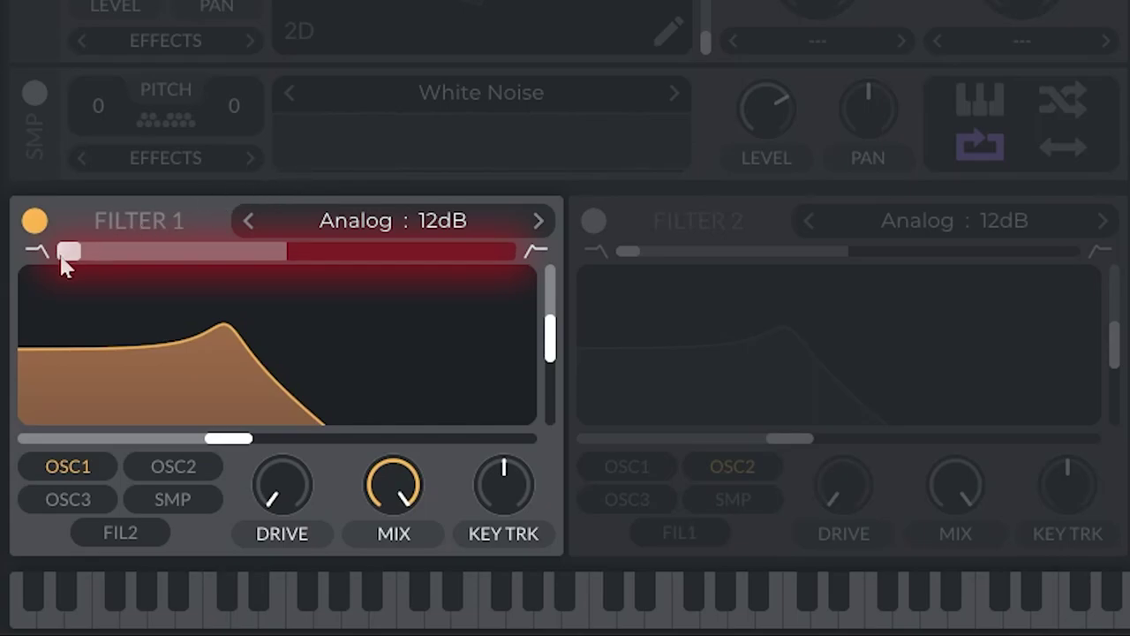
Step: Sweep the blend and cutoff, push resonance to full, and lower the mix to about 66%
drag(63, 261, 22, 284)
drag(549, 337, 554, 294)
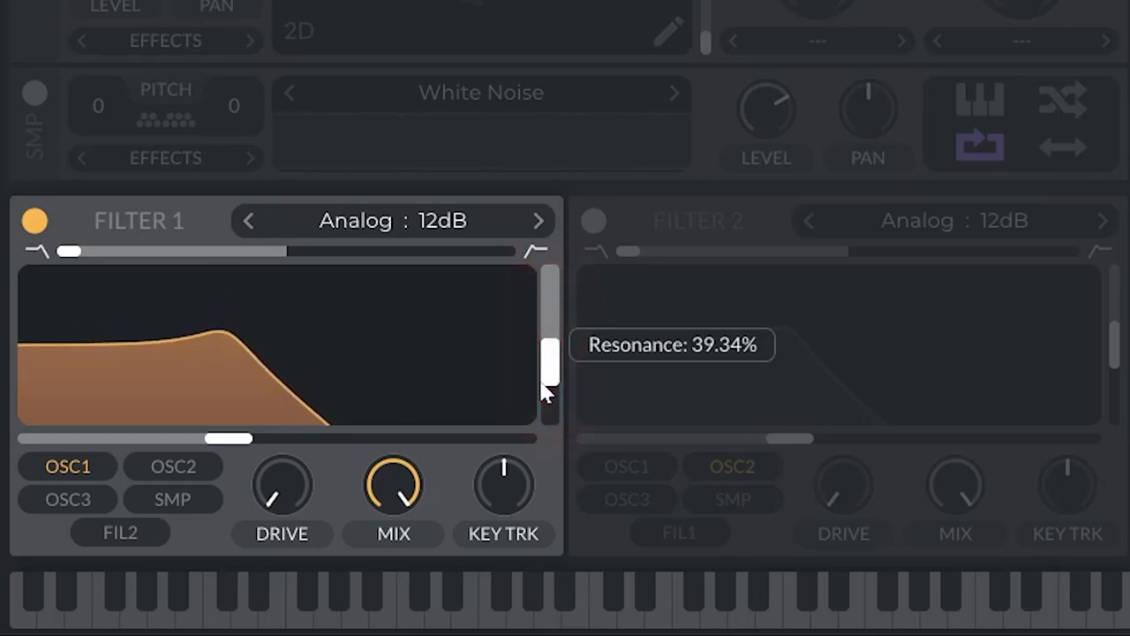
drag(227, 439, 252, 446)
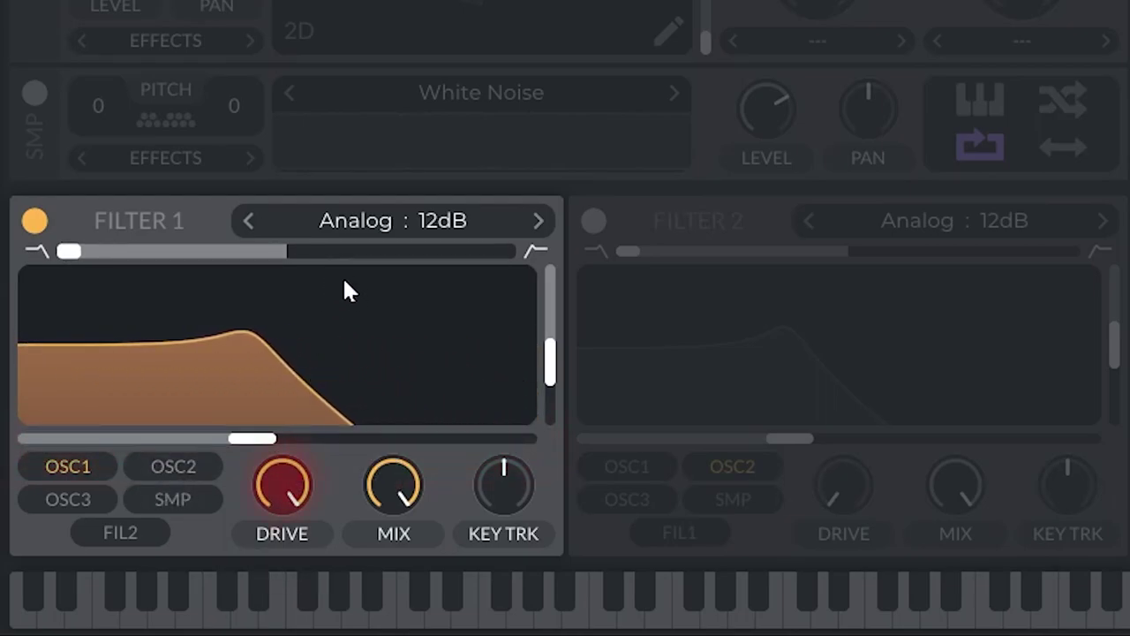
drag(388, 483, 443, 433)
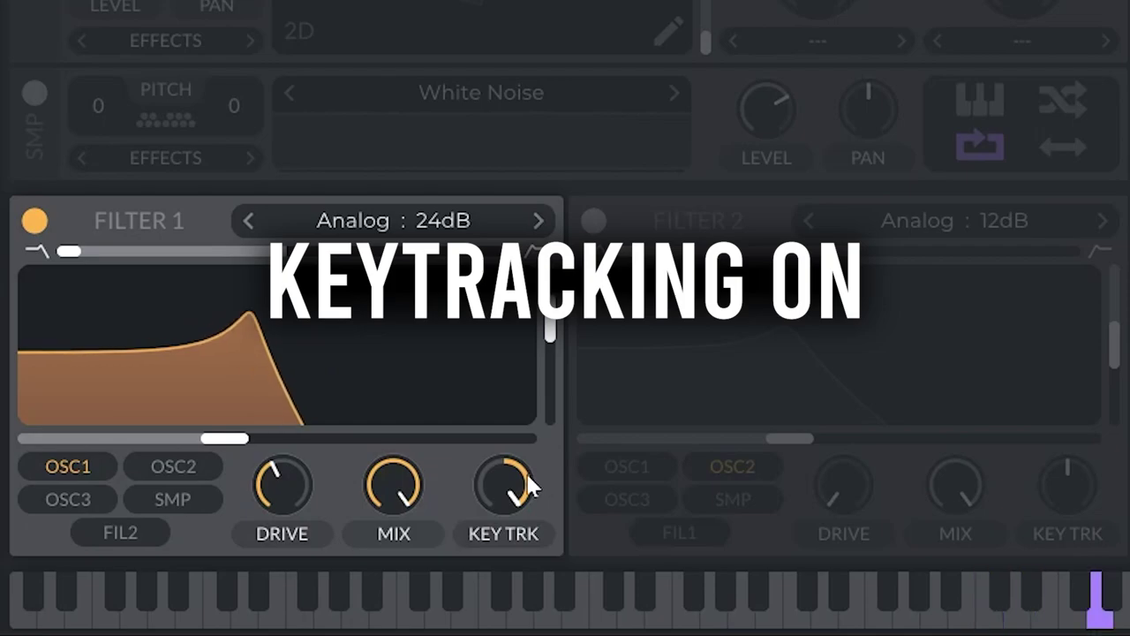
Step: Reset key tracking to zero and toggle the slope 24dB, 12dB, then back to 24dB
double_click(512, 490)
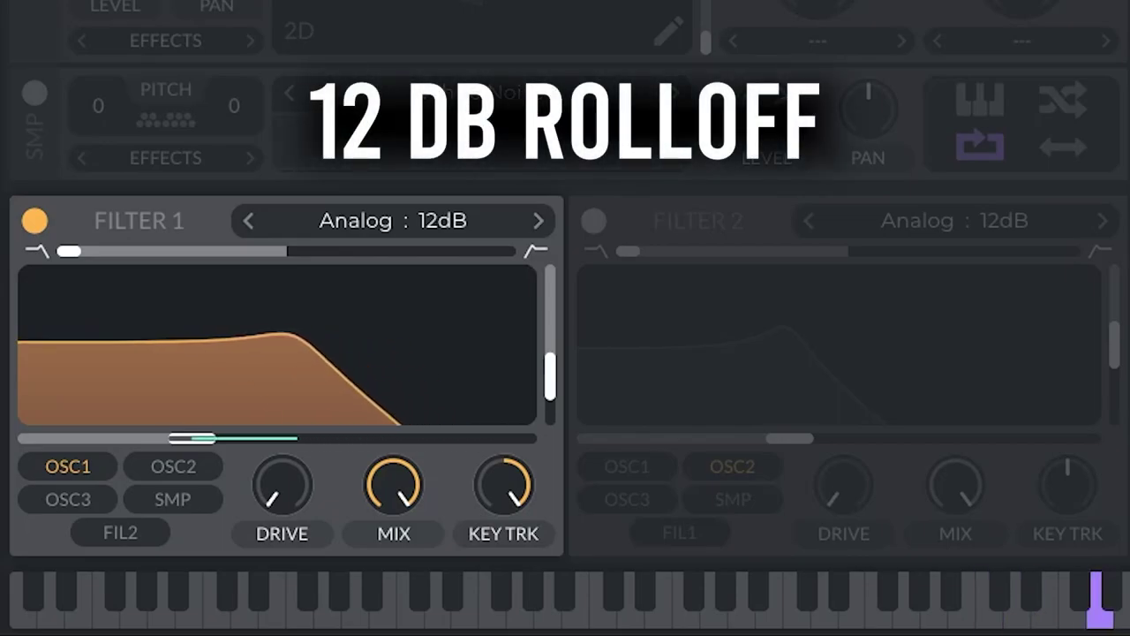
click(538, 220)
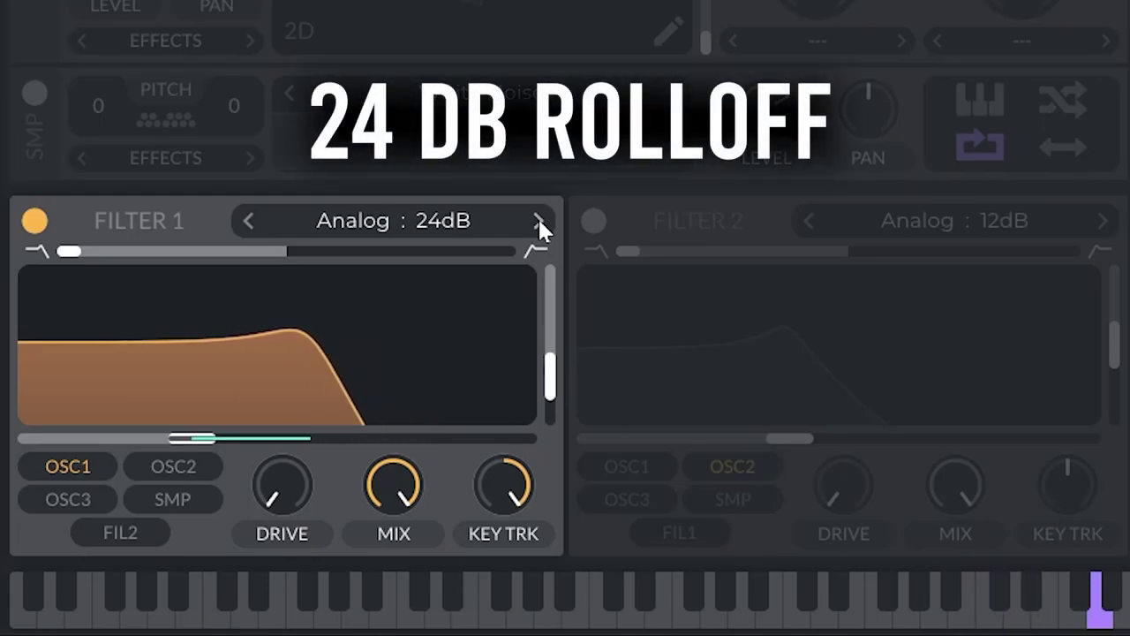
click(248, 222)
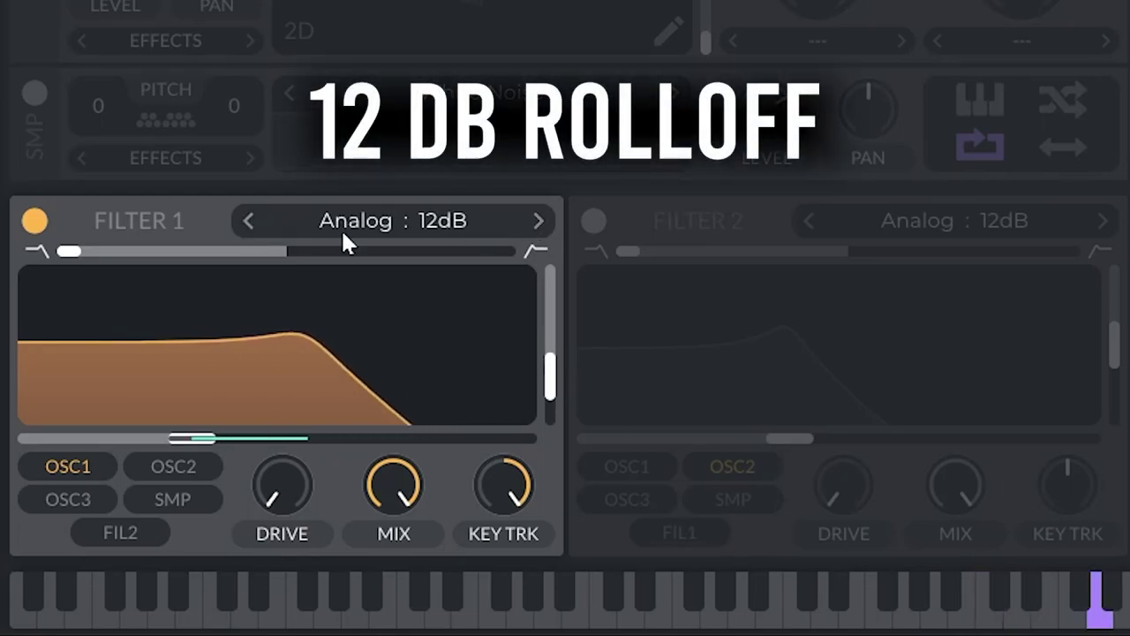
click(537, 223)
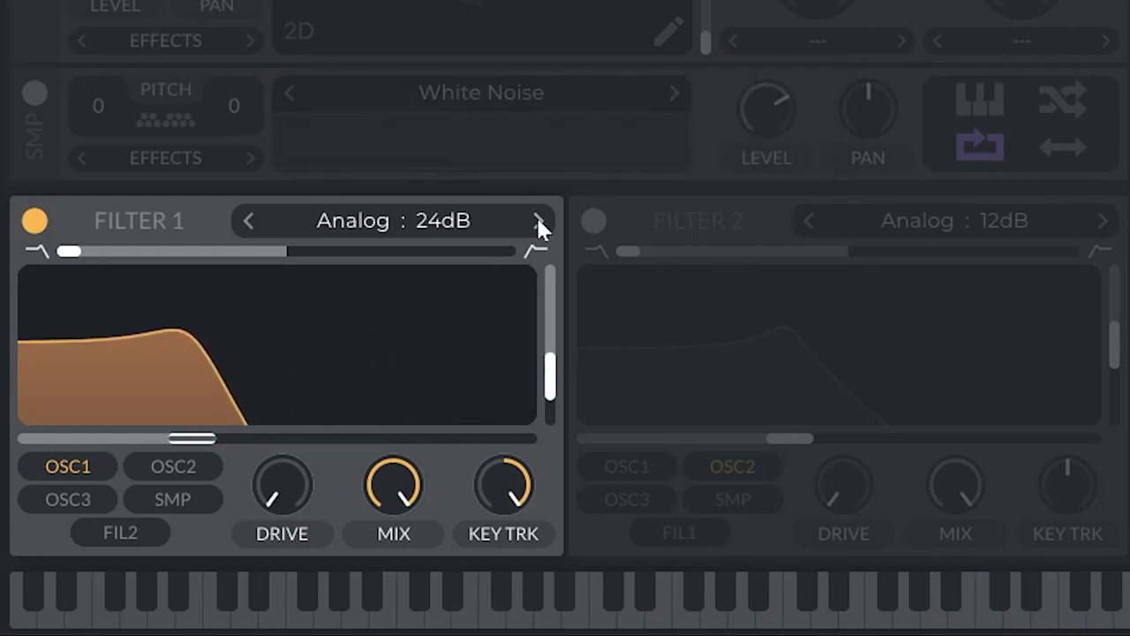
Step: Choose the Analog Notch Blend variant and sweep its blend toward a notch and back
click(383, 218)
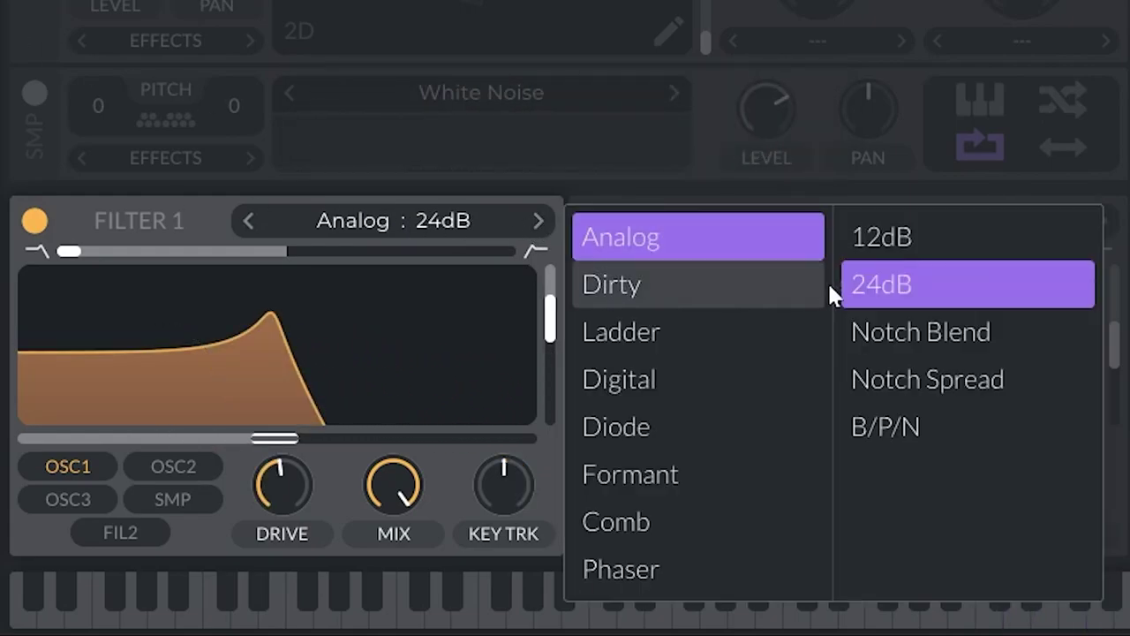
click(913, 332)
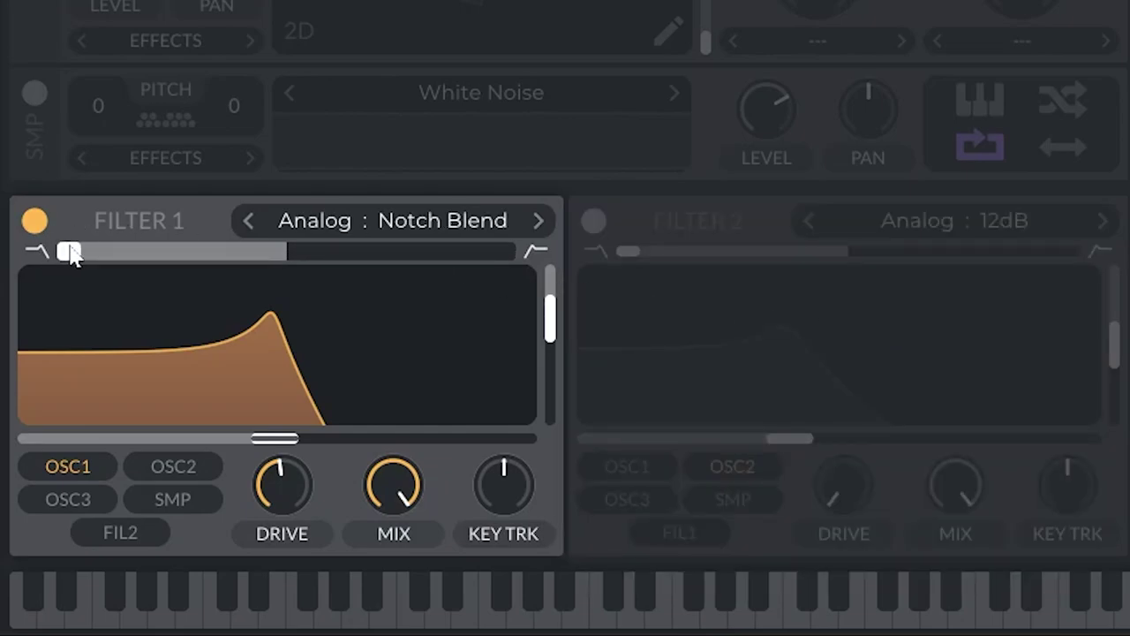
drag(141, 254, 533, 260)
drag(610, 265, 27, 237)
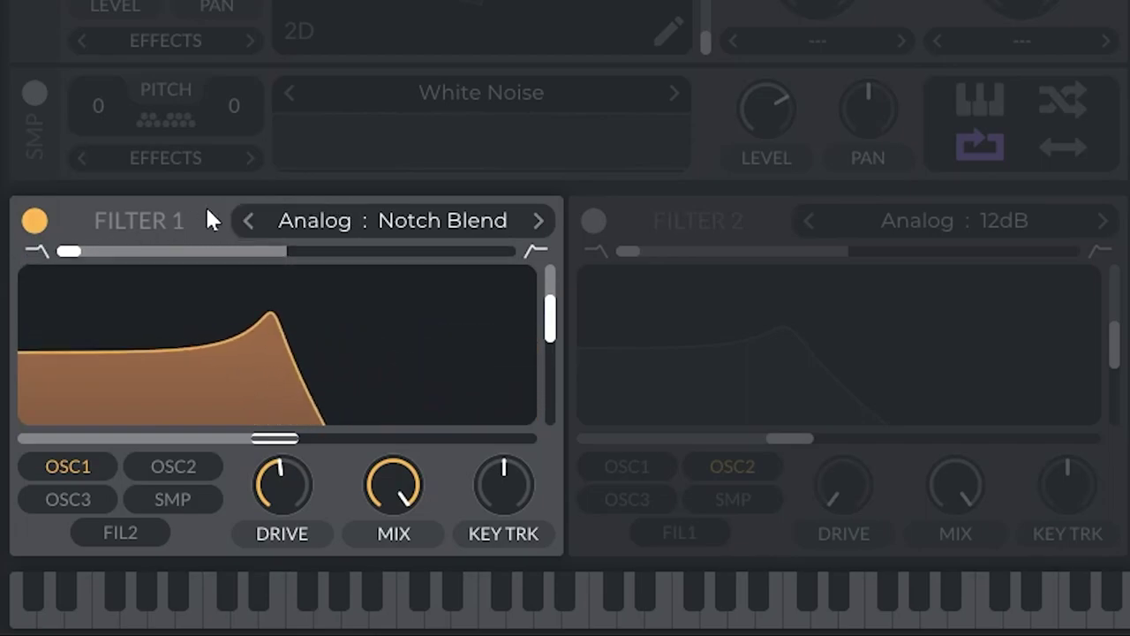
Step: Move on to Notch Spread and B/P/N, sweeping blend up to 1.000 and back to 0
click(539, 223)
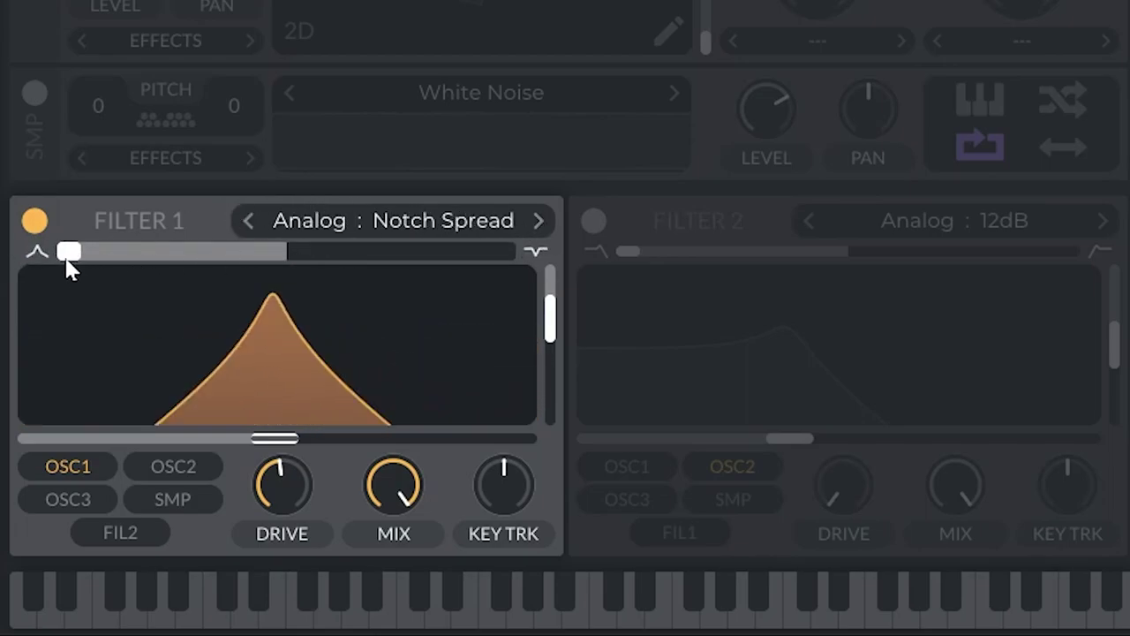
drag(89, 255, 41, 253)
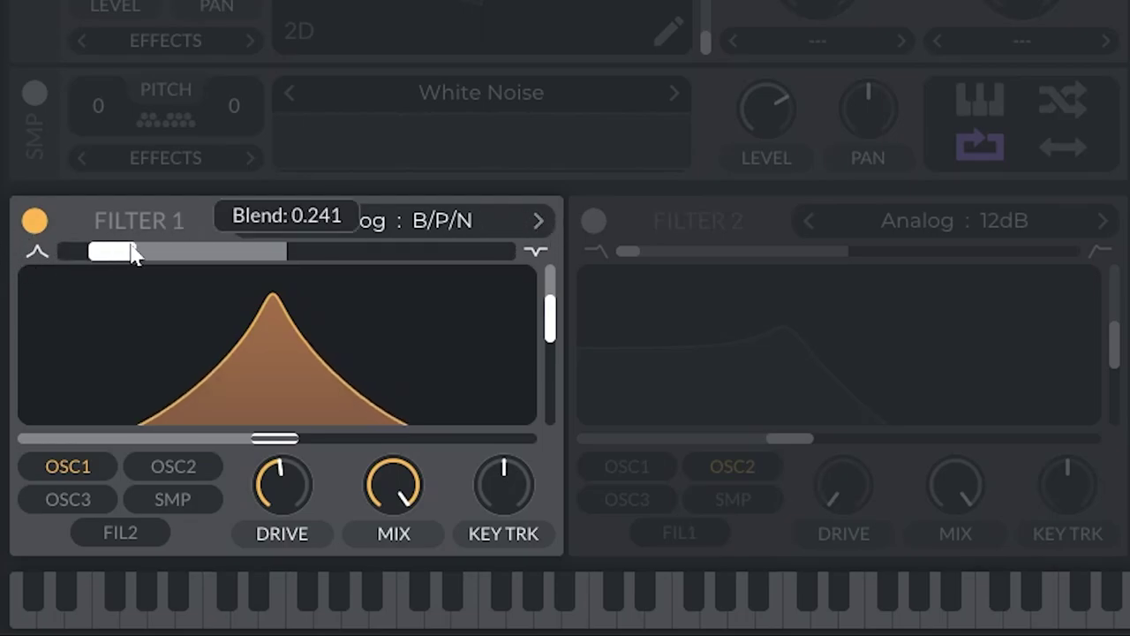
drag(137, 253, 515, 247)
drag(591, 243, 60, 256)
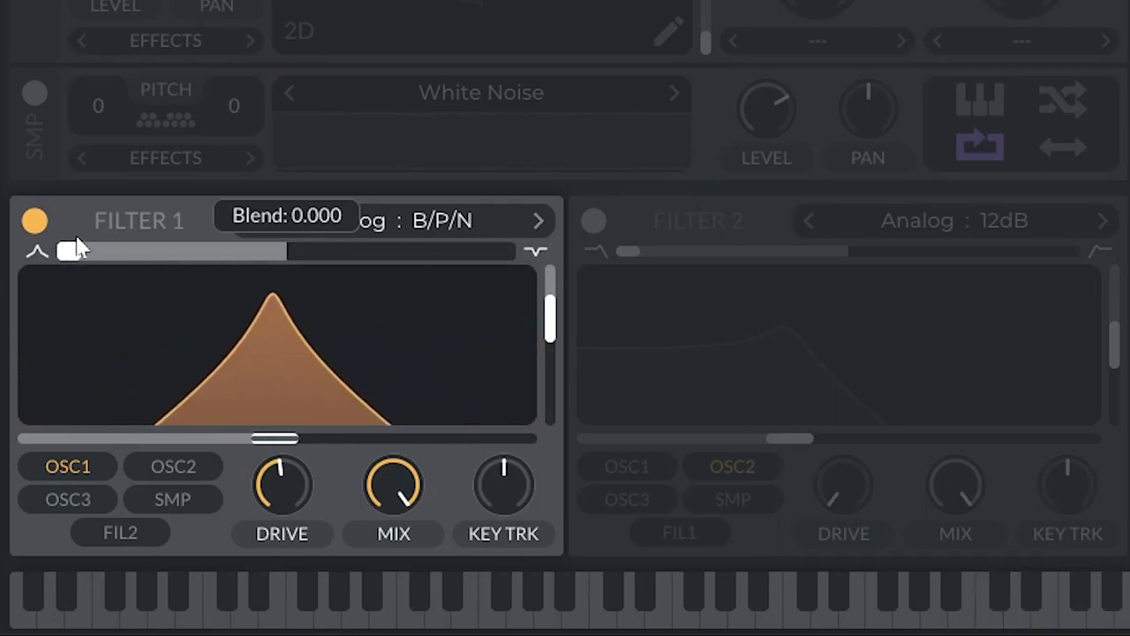
Step: Cycle Filter 1 repeatedly through the Analog, Dirty, Ladder, Digital and Diode models
click(517, 226)
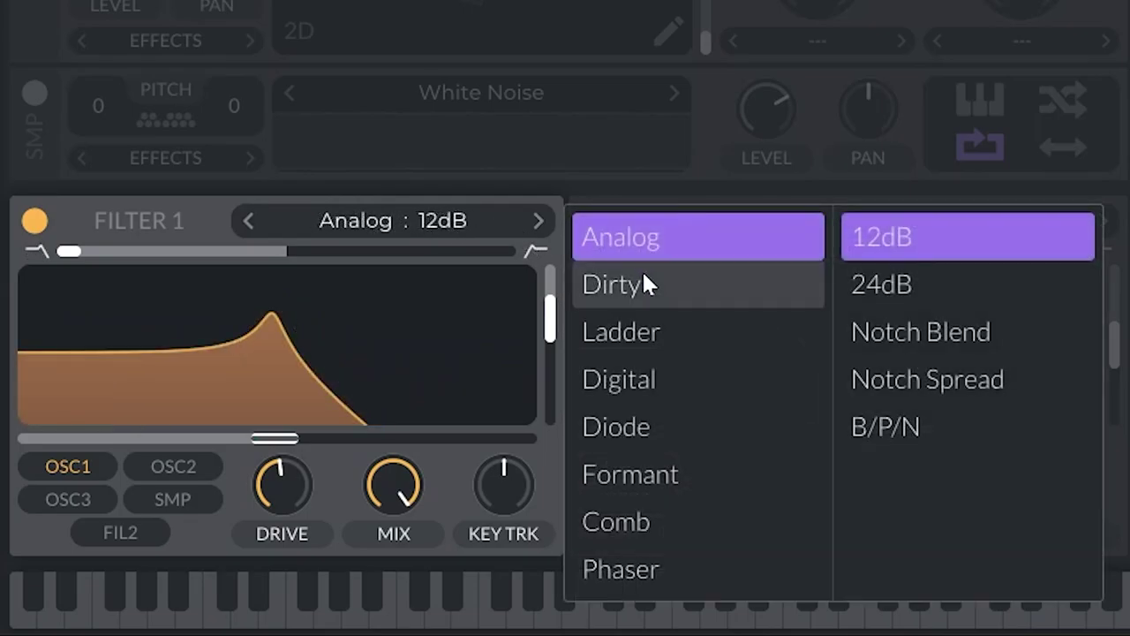
click(646, 274)
click(648, 329)
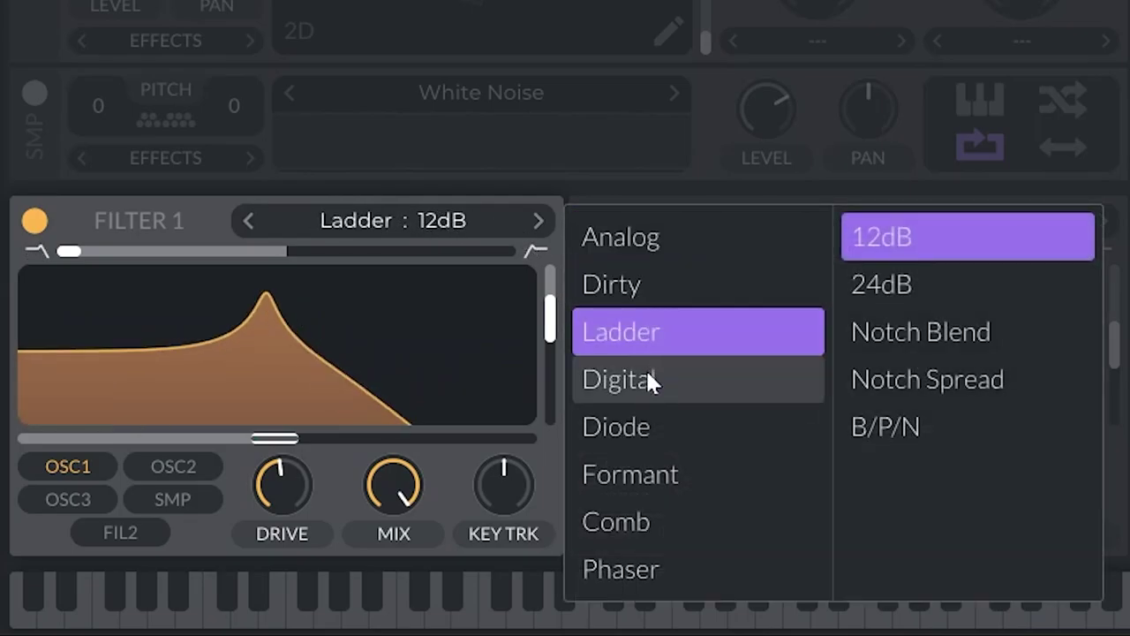
click(646, 380)
click(647, 414)
click(660, 375)
click(655, 325)
click(655, 285)
click(674, 247)
click(666, 281)
click(658, 330)
click(643, 378)
click(629, 416)
click(648, 378)
click(663, 328)
click(653, 284)
click(664, 238)
click(658, 330)
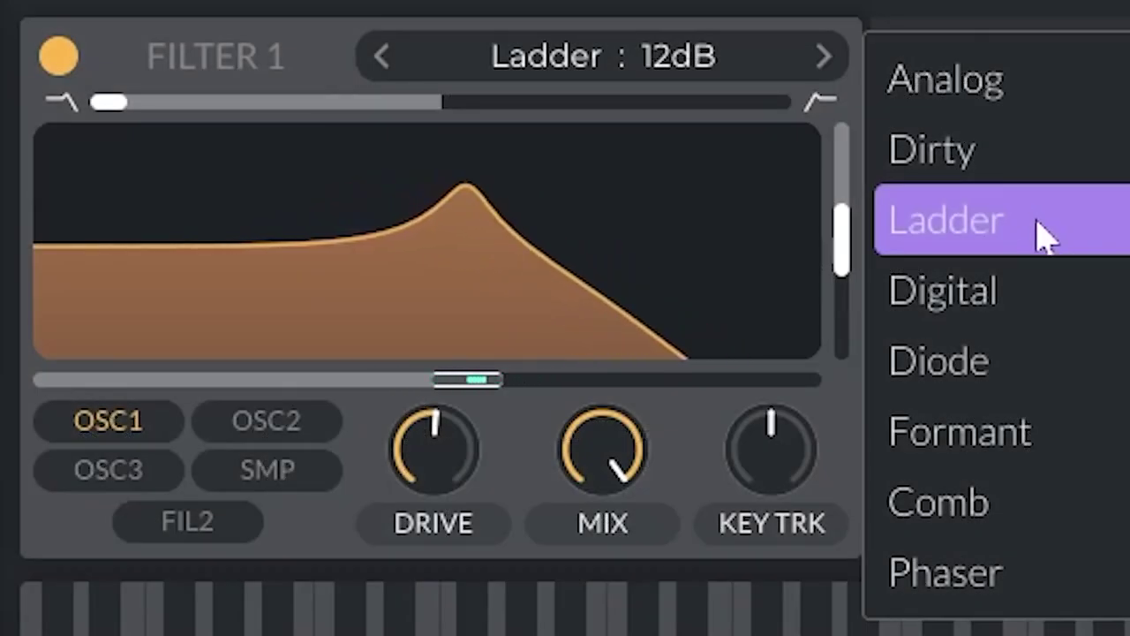
Step: Audition the Analog, Dirty, Ladder and Digital models once more, typing 'er is'
click(1092, 114)
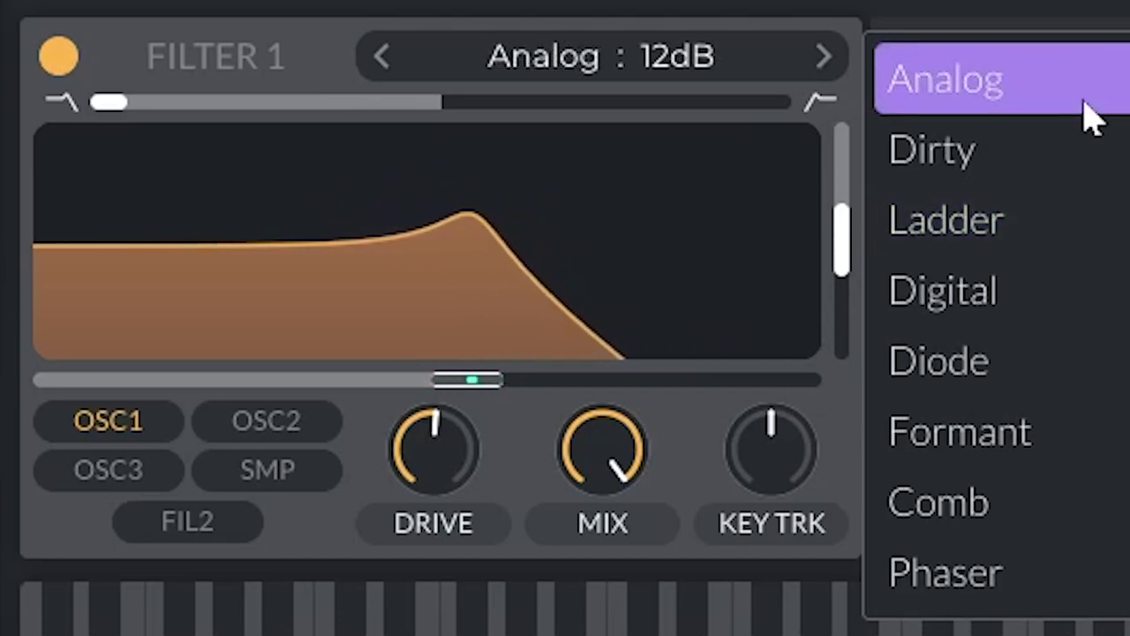
click(1074, 148)
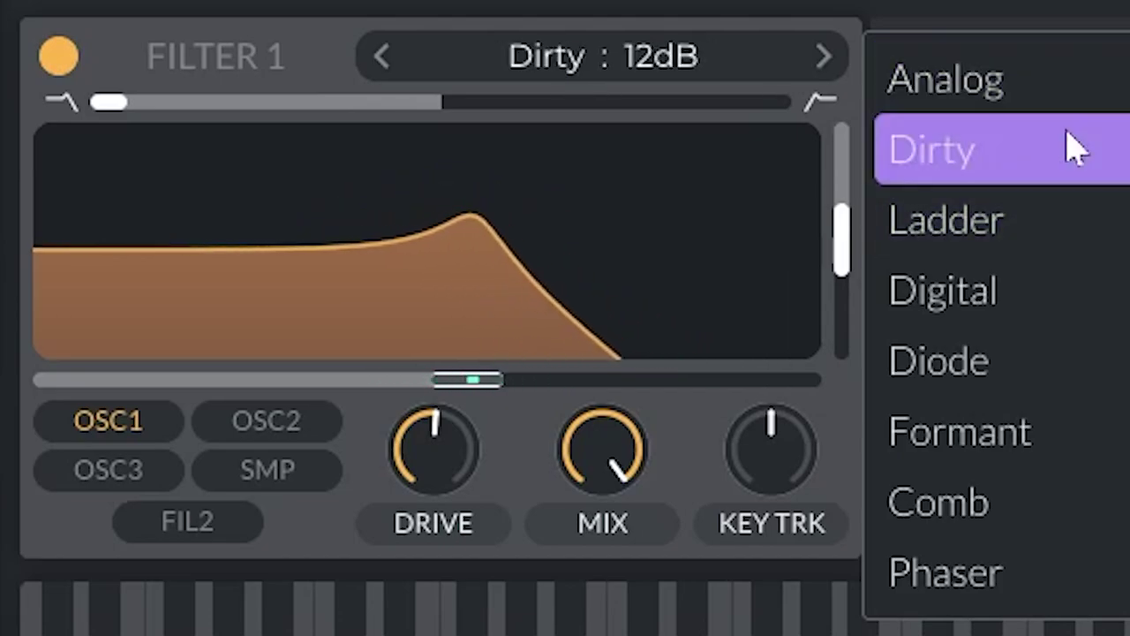
click(1042, 221)
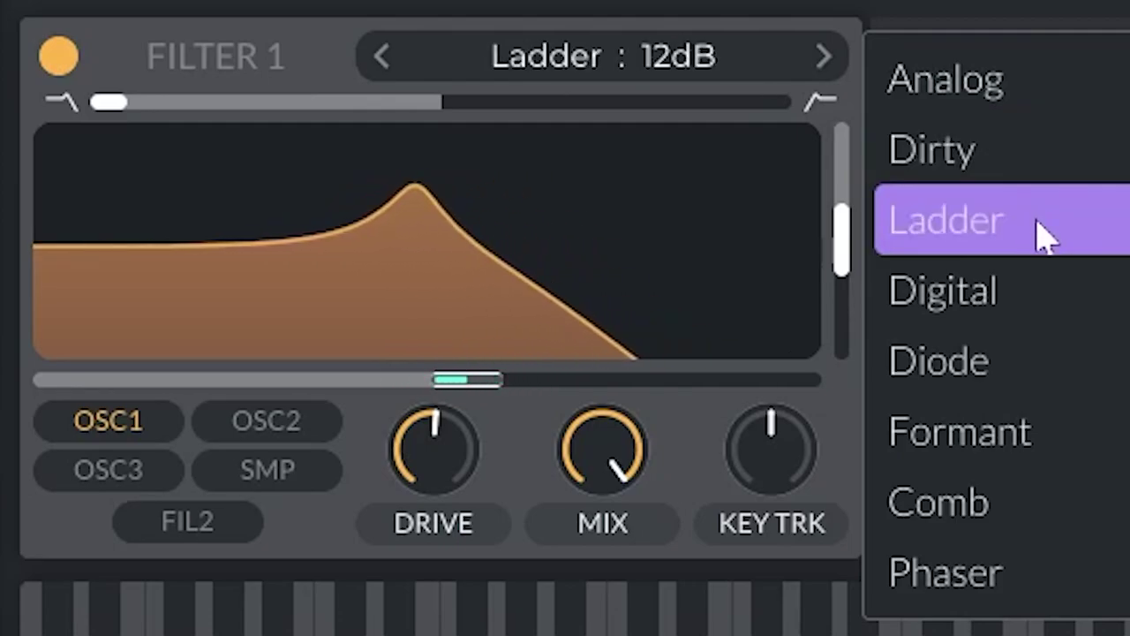
click(1046, 291)
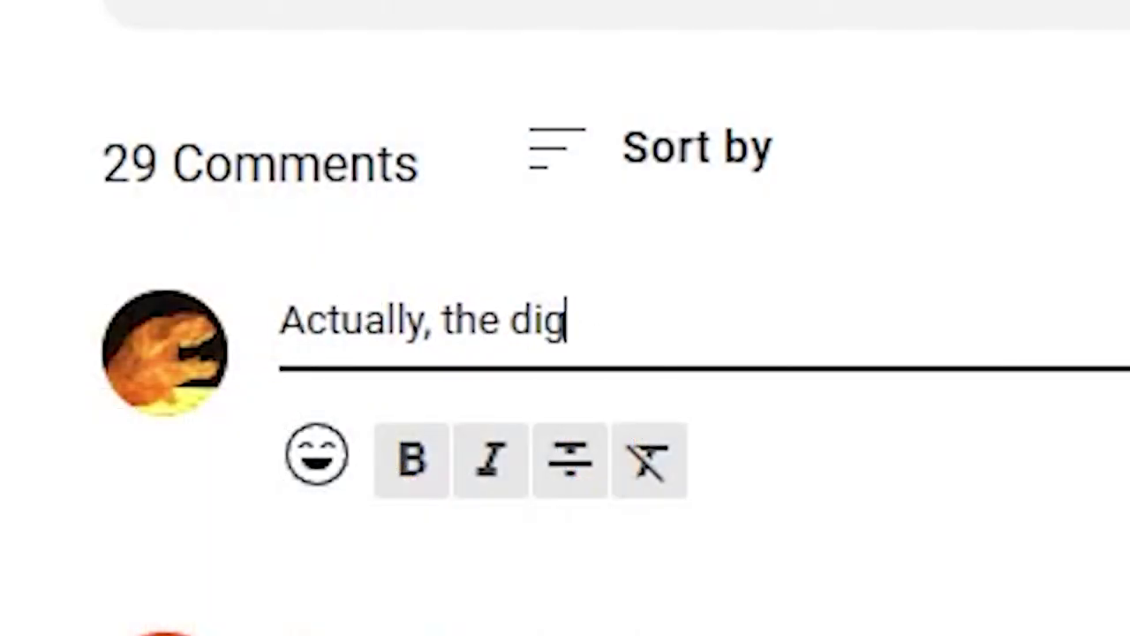
text(er is)
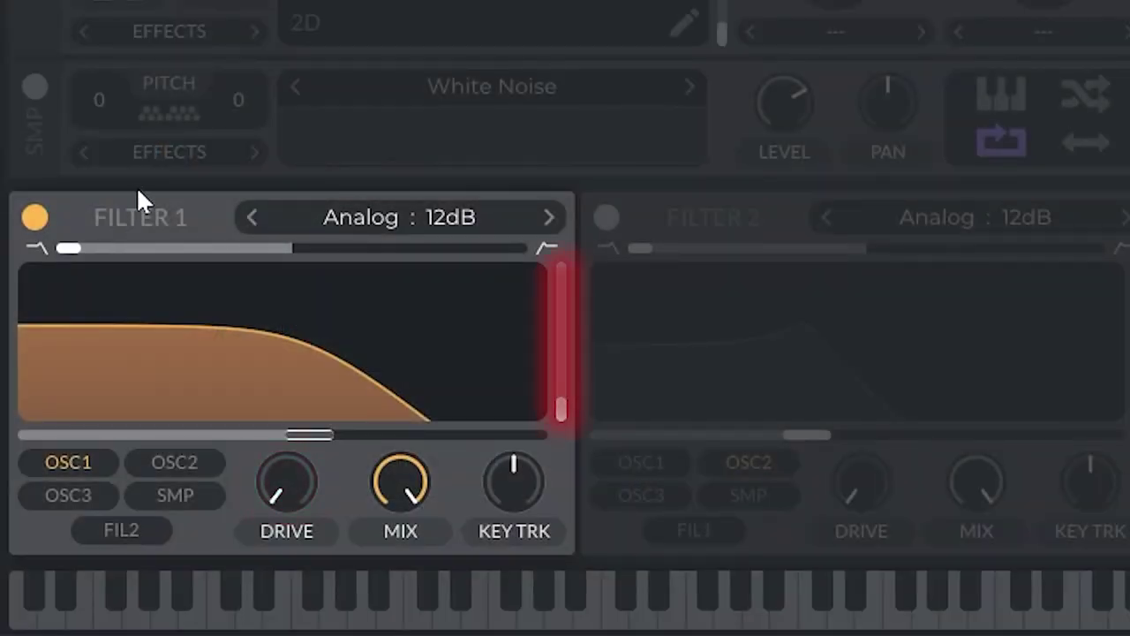
Step: Switch Filter 1 through Dirty and Ladder to the Digital model
click(367, 218)
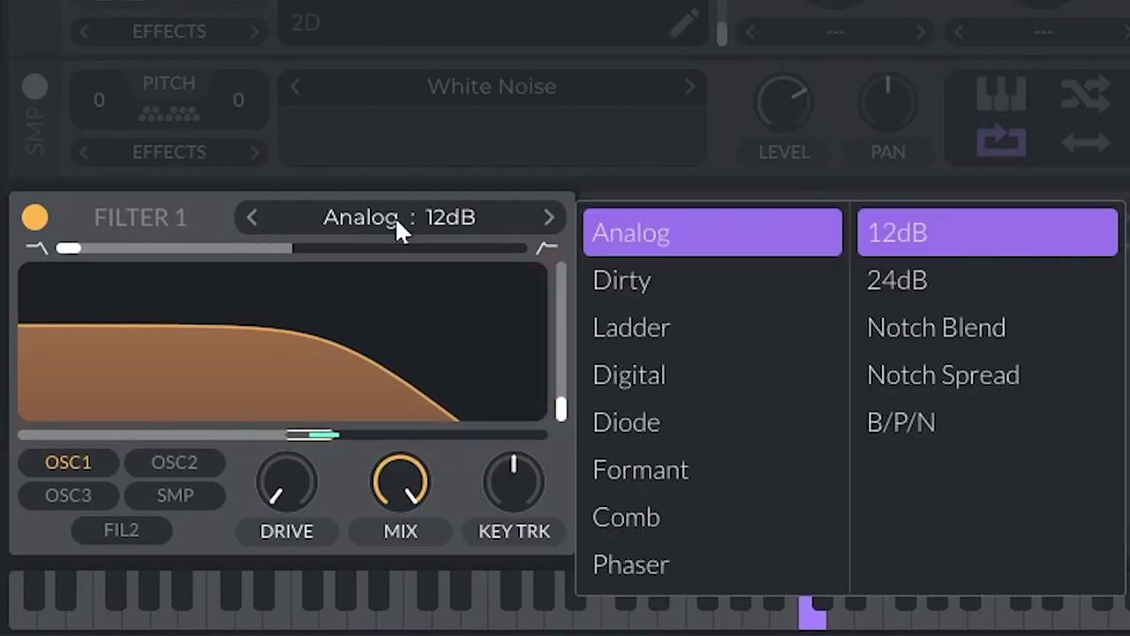
click(681, 281)
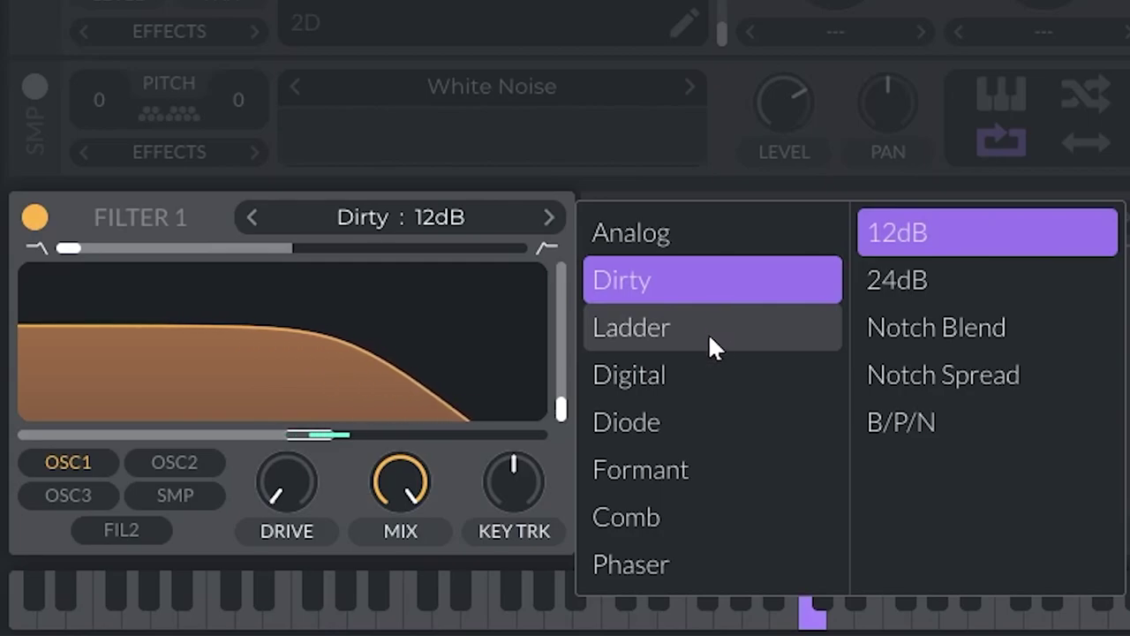
click(684, 324)
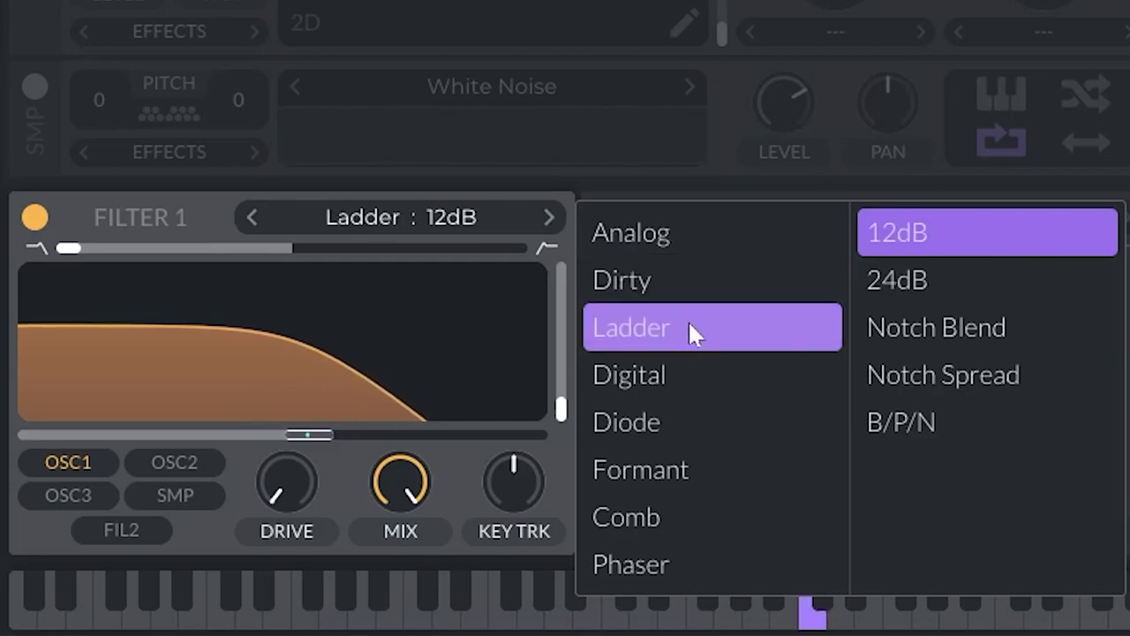
click(705, 373)
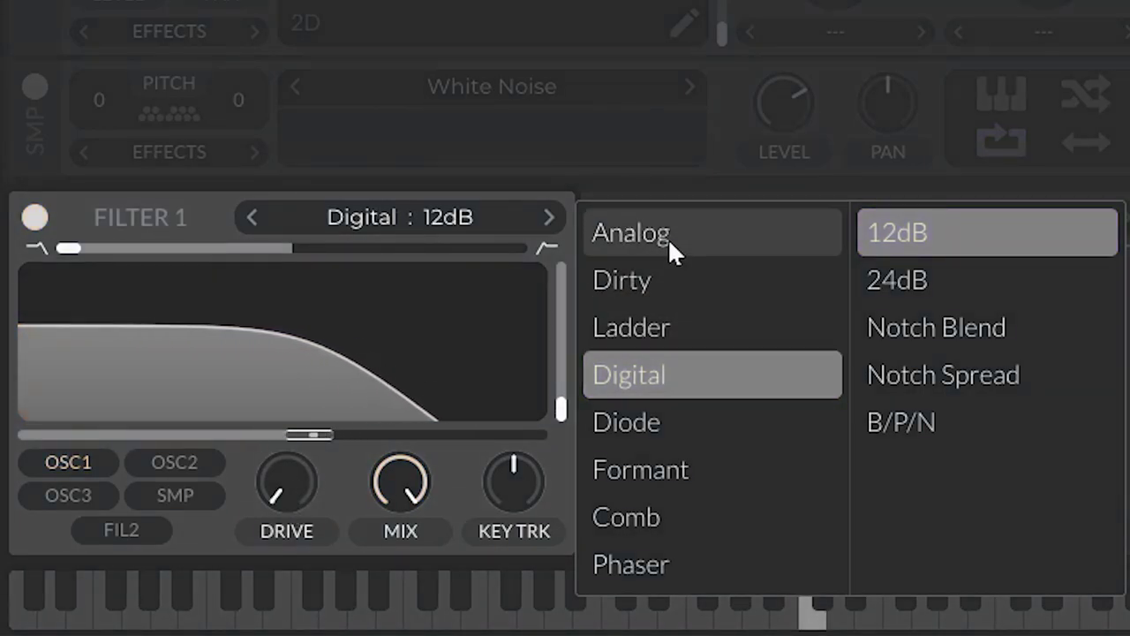
Step: Turn the drive up to about 11.55dB, then try Dirty and Ladder again
drag(299, 499, 304, 468)
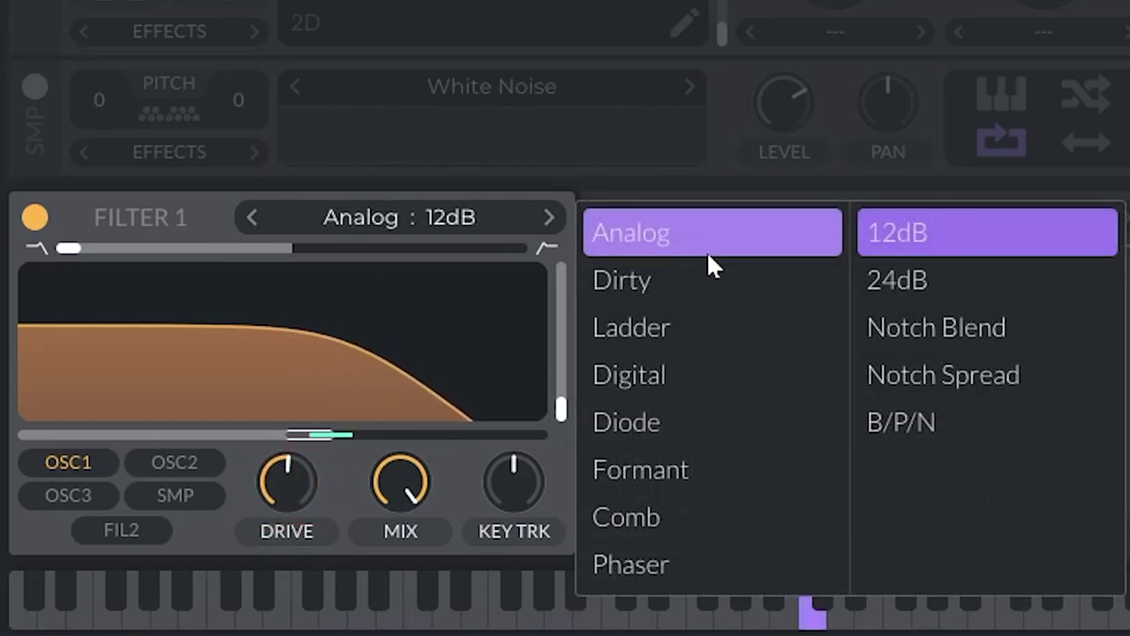
click(687, 287)
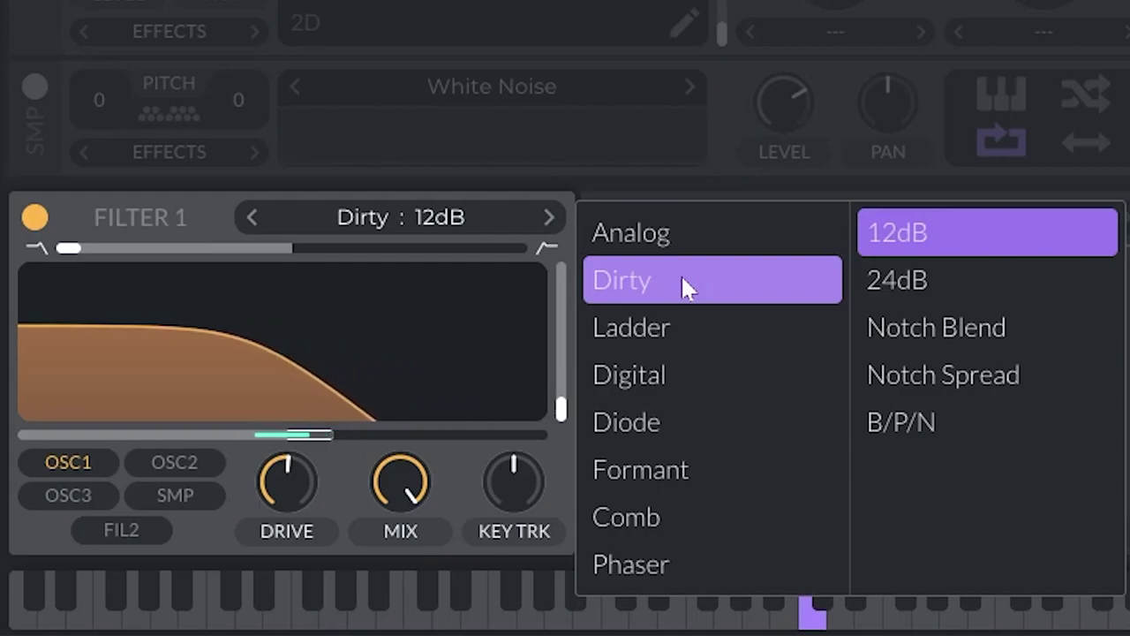
click(691, 335)
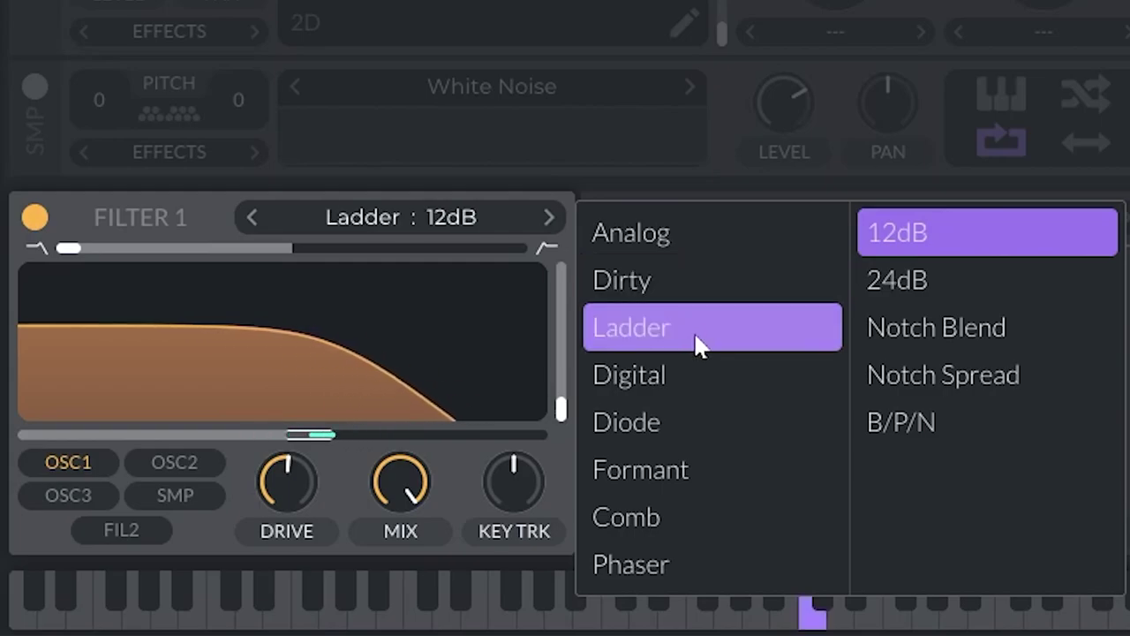
Step: Try Filter 1's Digital and Dirty models
click(701, 363)
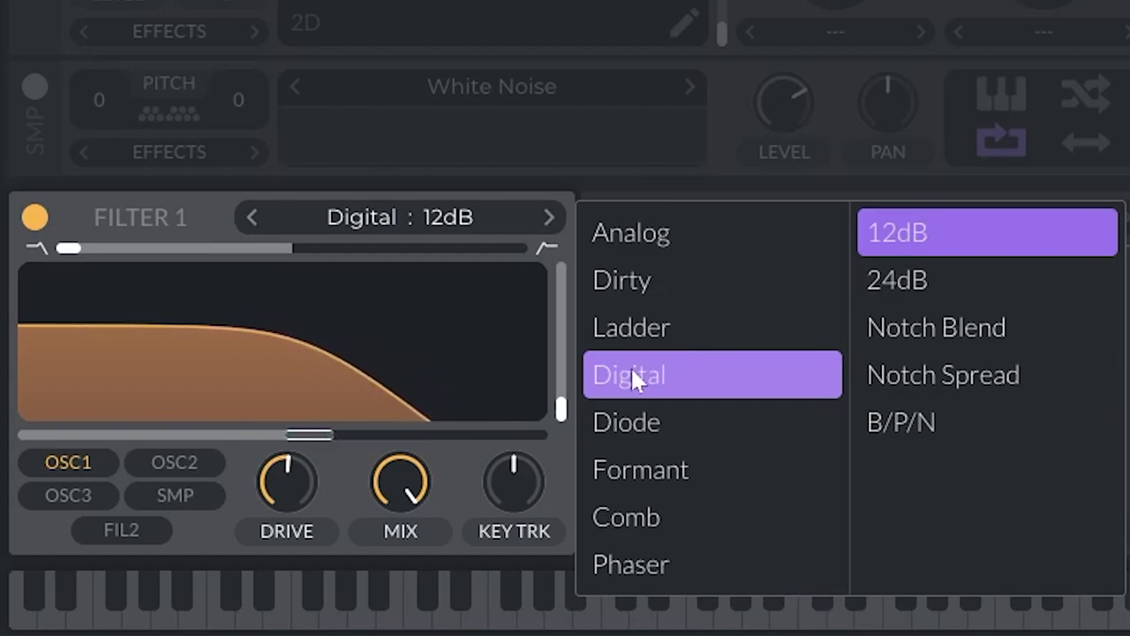
click(686, 282)
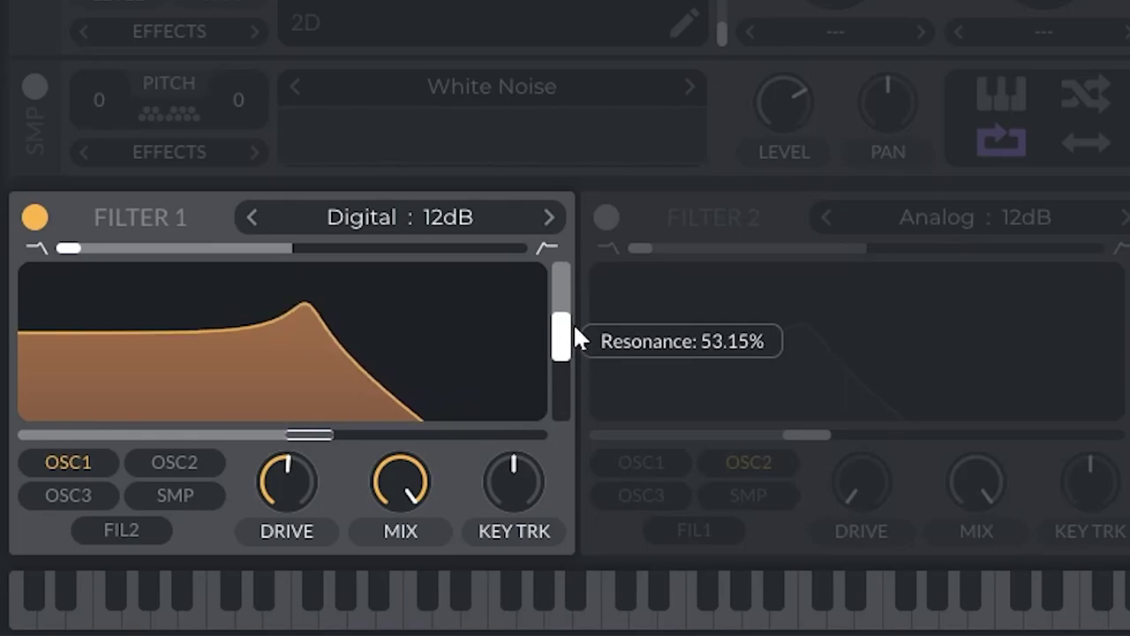
scroll(575, 328, down, 1)
Step: Cycle Analog, Dirty, Ladder and Digital, then return Filter 1 to Analog 12dB
click(495, 219)
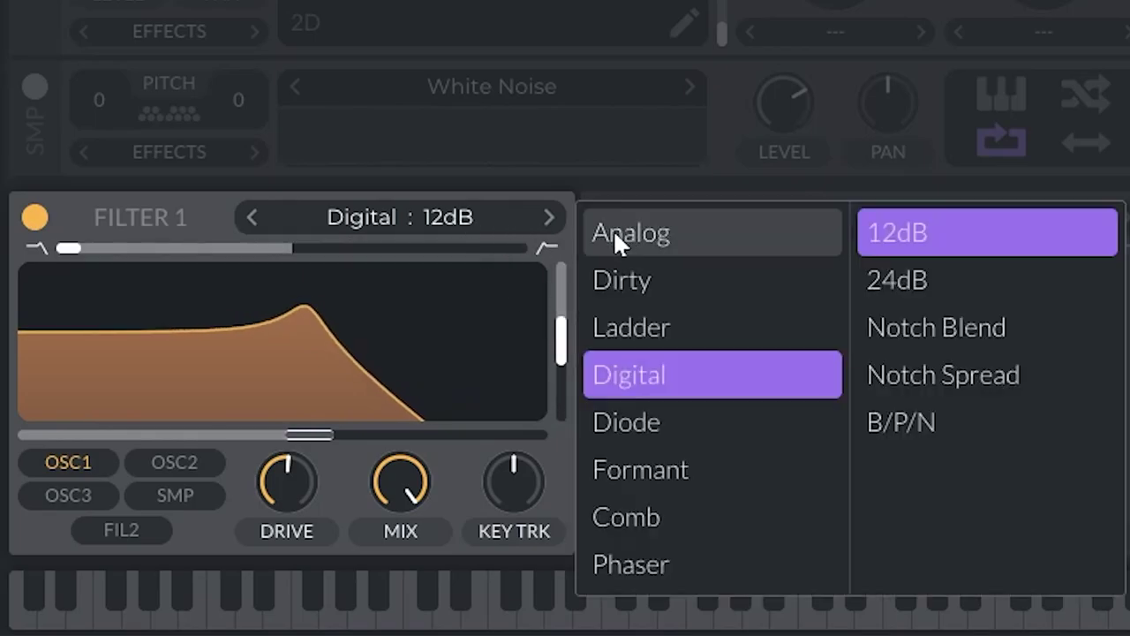
click(618, 231)
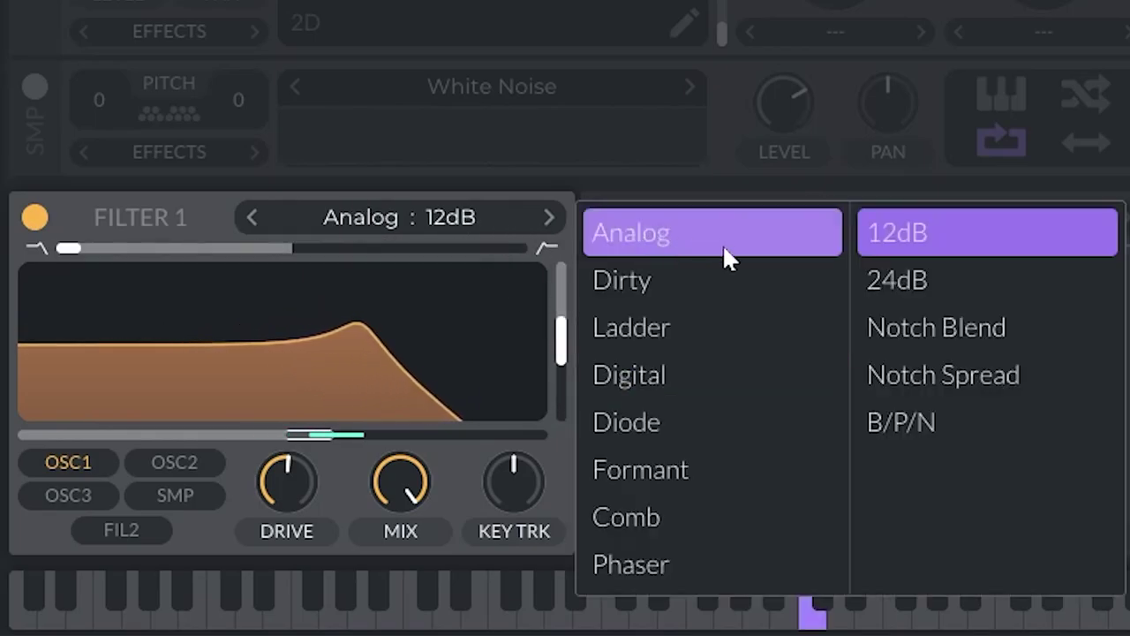
click(713, 269)
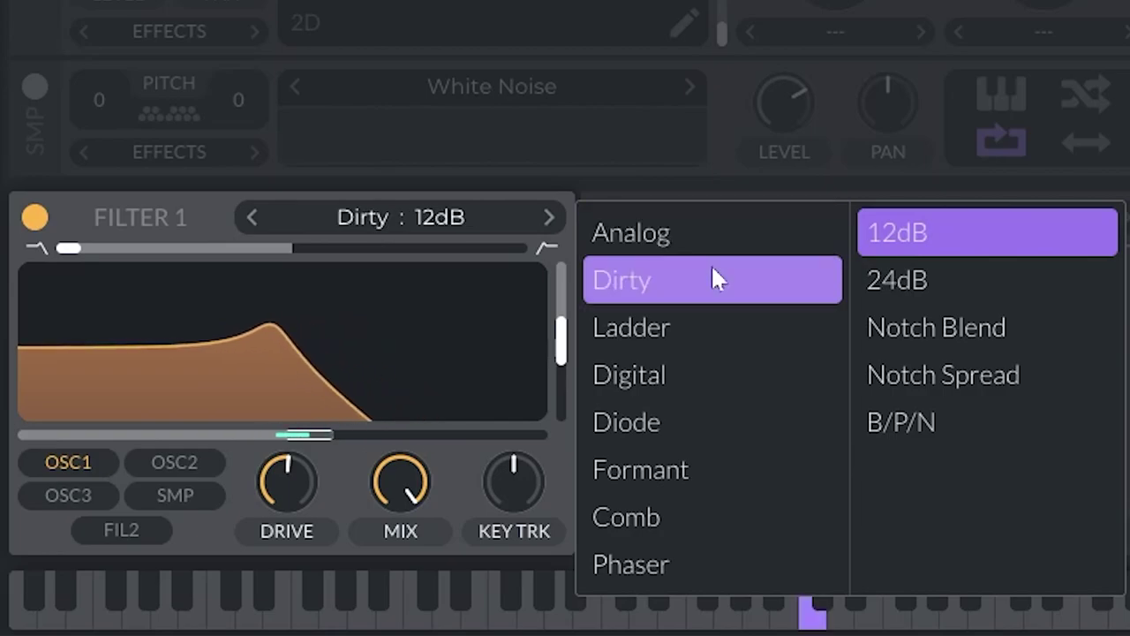
click(692, 333)
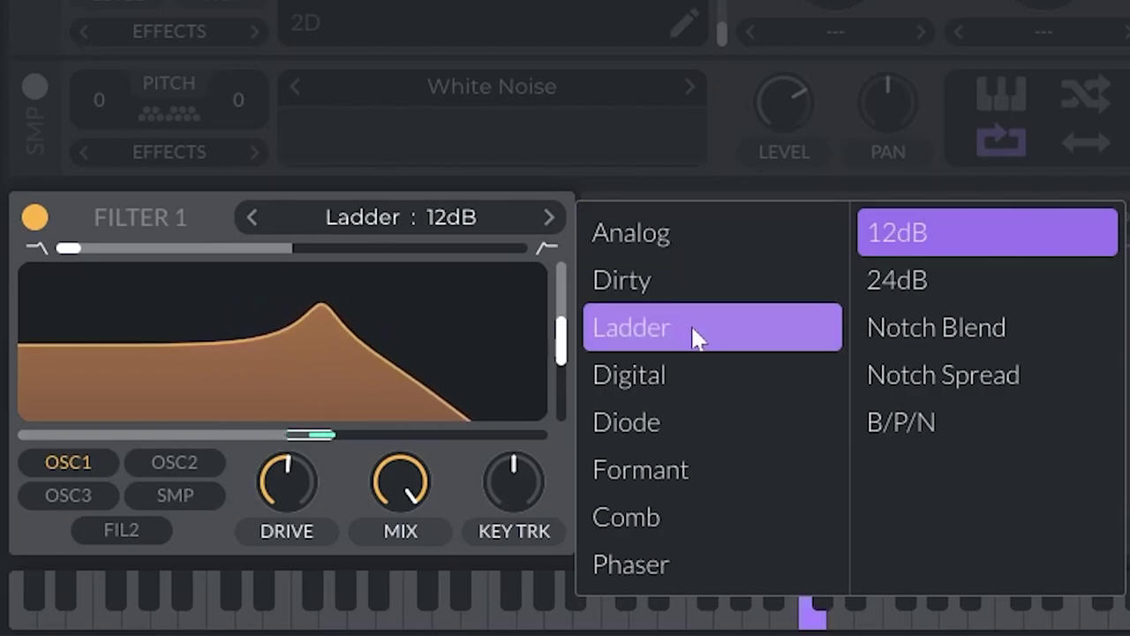
click(694, 375)
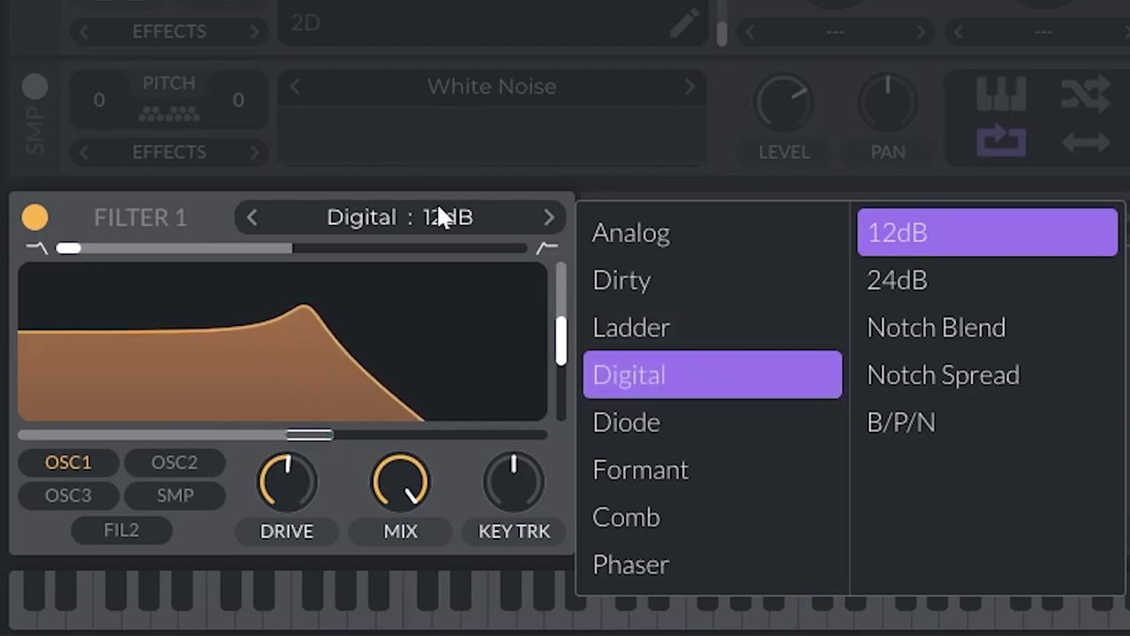
click(598, 232)
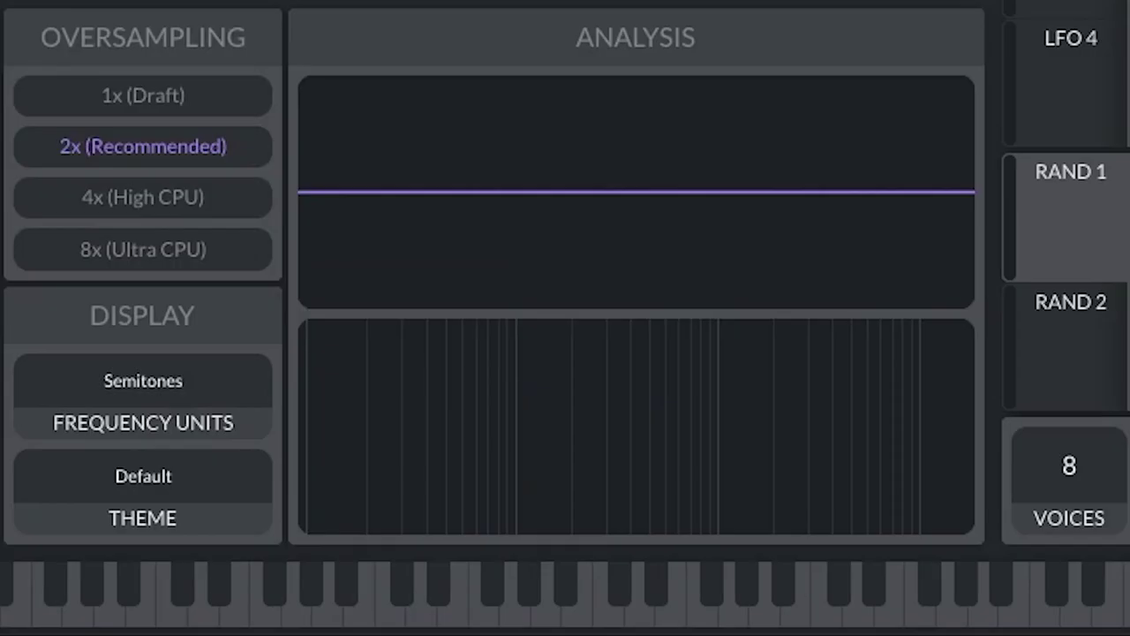
Step: Play a C note, then try Ladder and Dirty before settling Filter 1 on Digital 12dB
key(a)
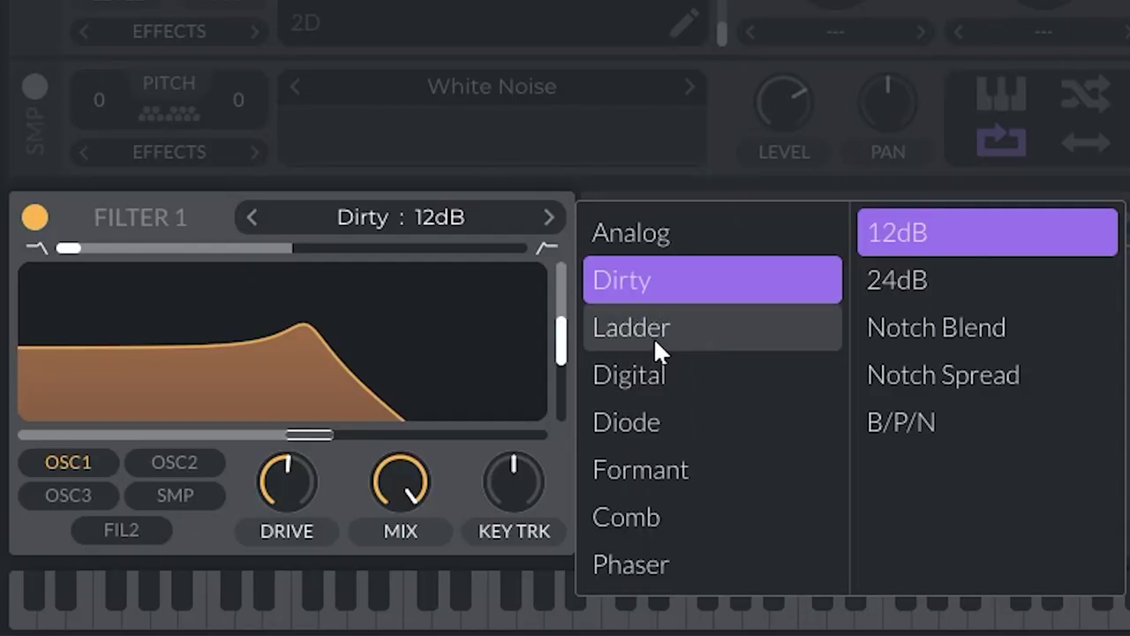
click(658, 340)
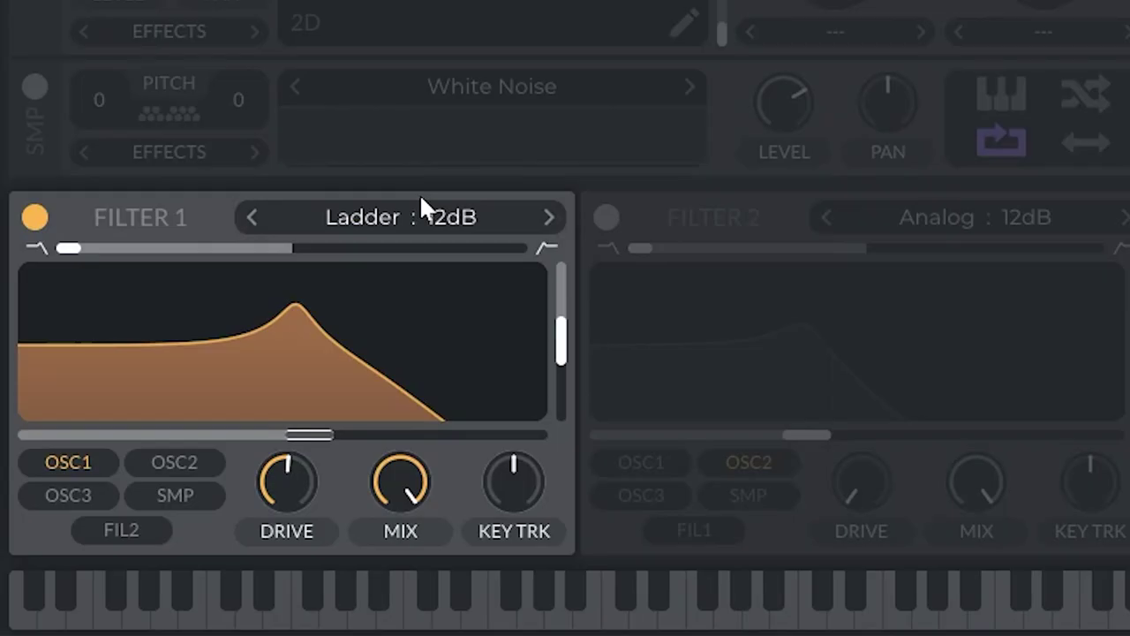
click(465, 217)
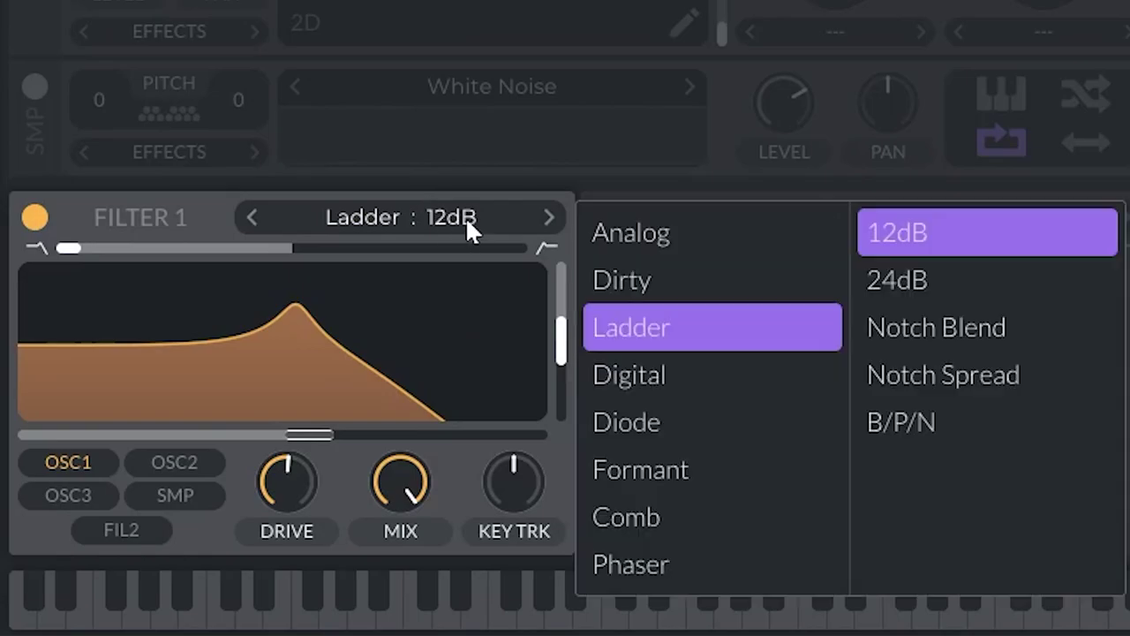
click(699, 278)
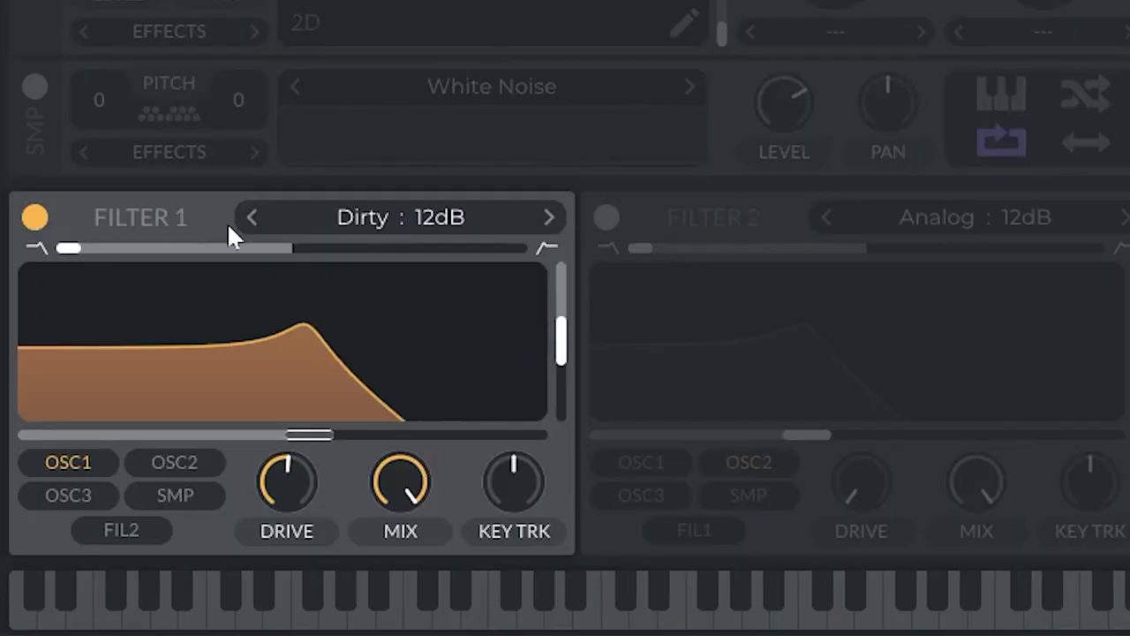
click(367, 224)
click(666, 381)
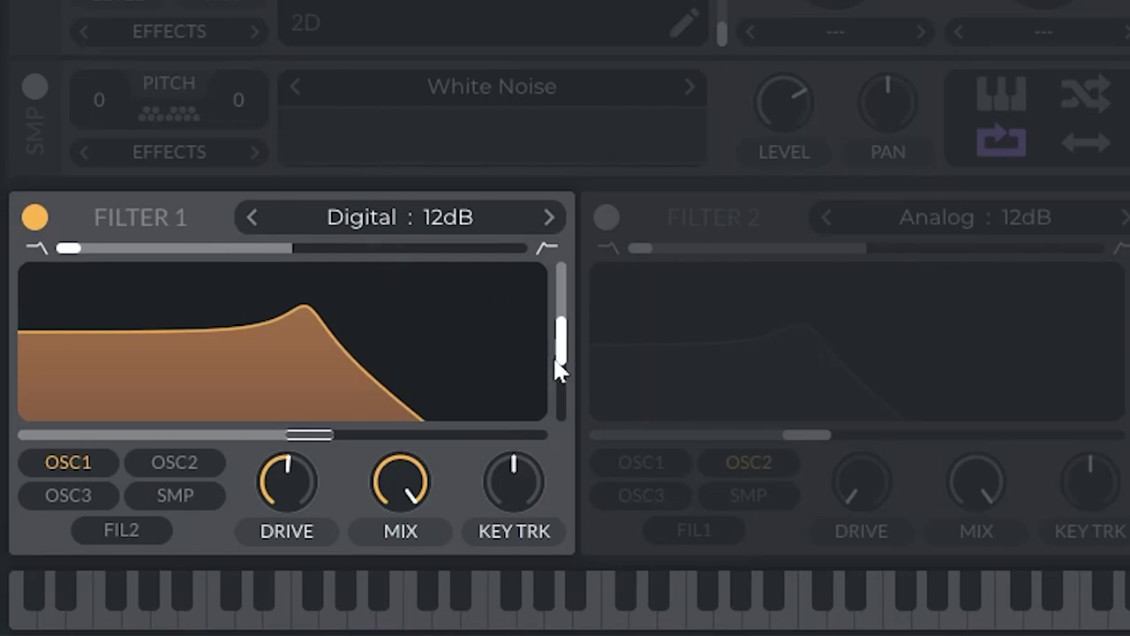
Step: Push resonance to 100%, lower the drive, and step through Analog, Dirty, Ladder and Digital
drag(557, 362, 550, 203)
drag(287, 481, 285, 565)
click(484, 226)
click(683, 228)
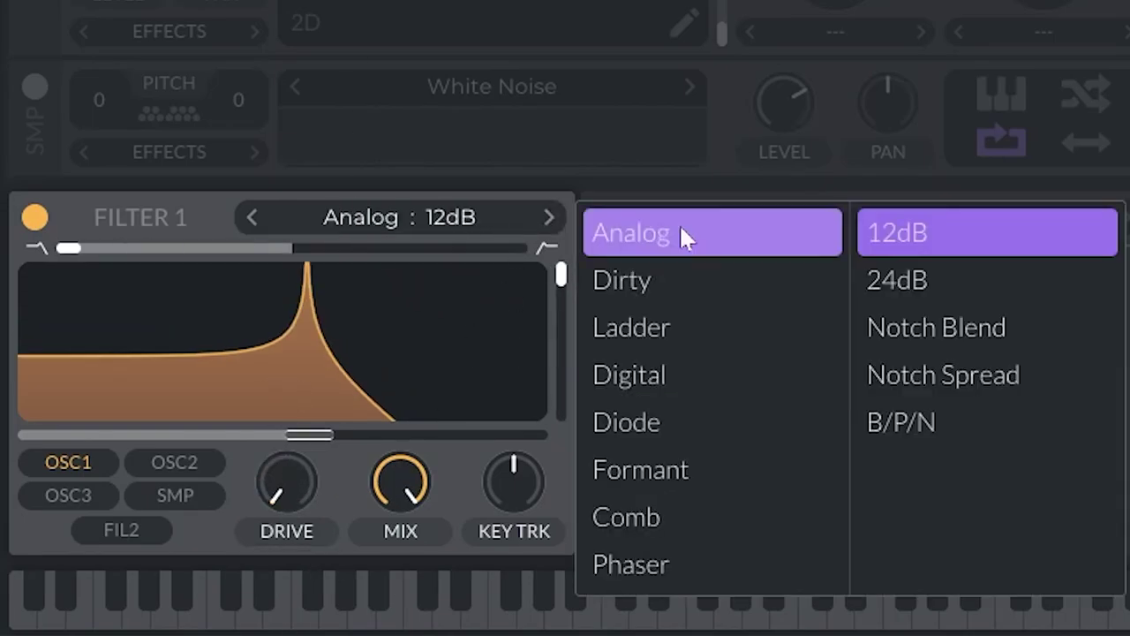
click(656, 283)
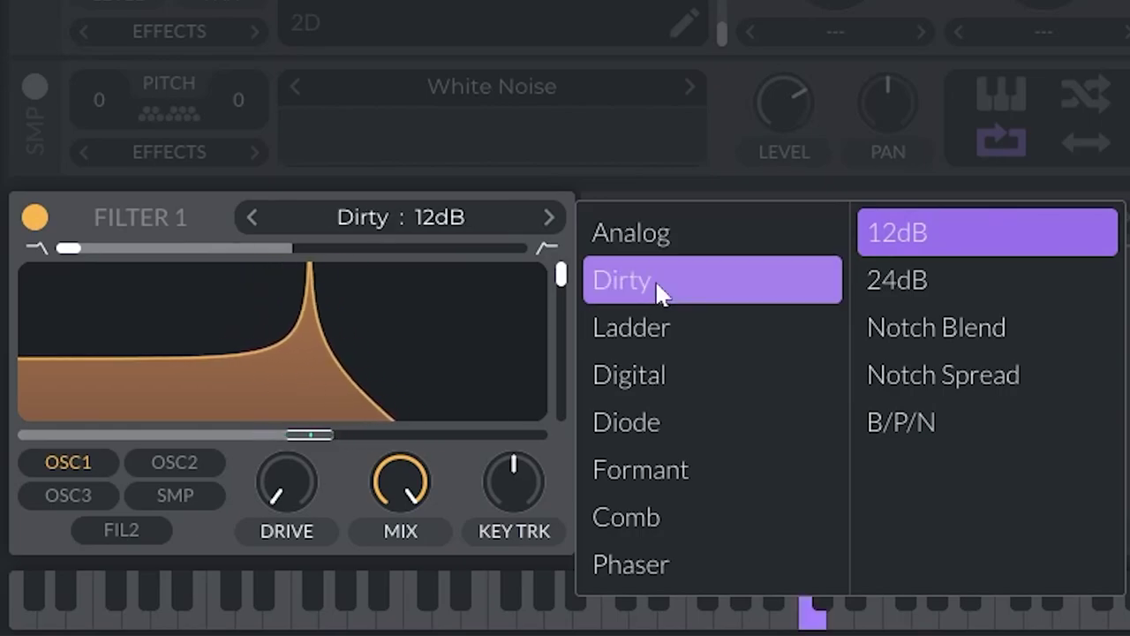
click(661, 323)
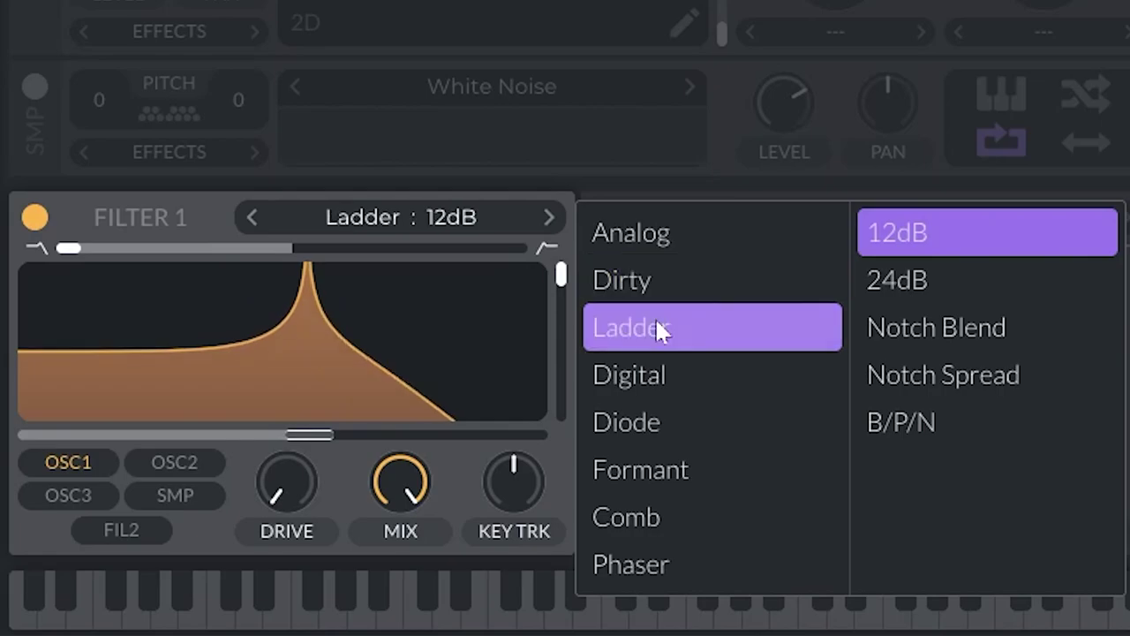
click(681, 369)
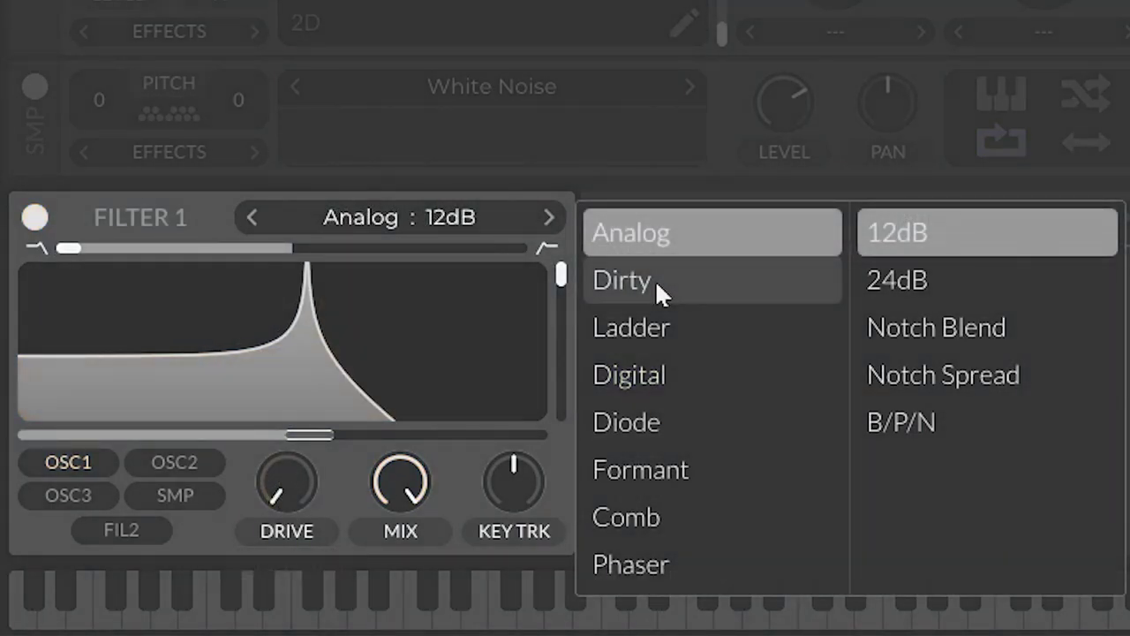
Step: Cycle the models again, ending on Digital 12dB, and push the blend all the way up
click(658, 283)
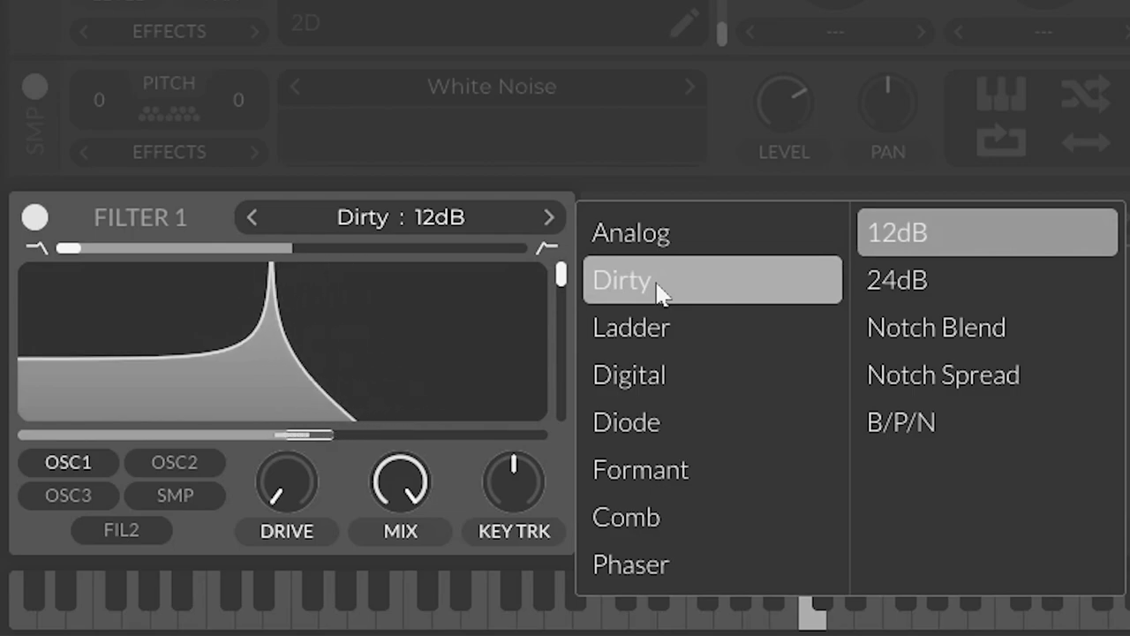
click(657, 328)
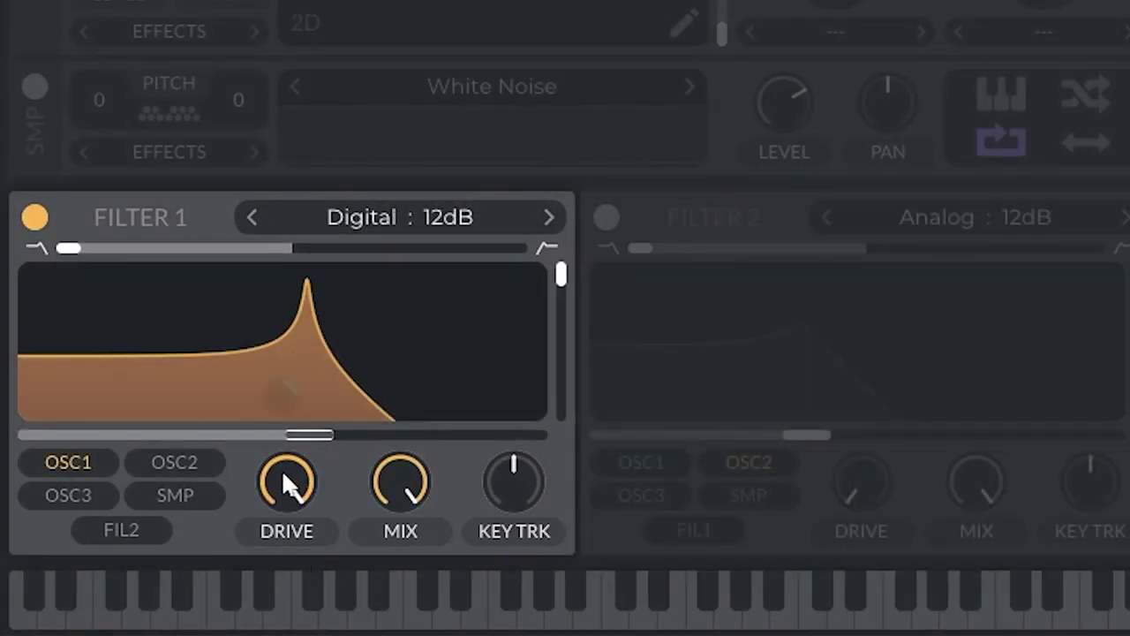
click(423, 212)
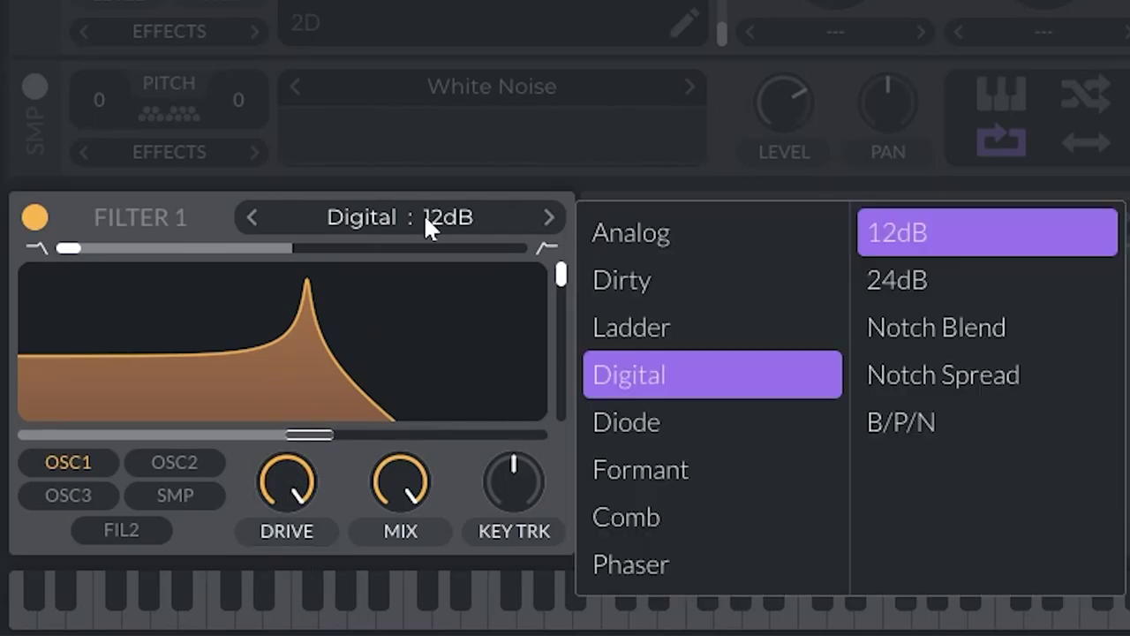
click(672, 231)
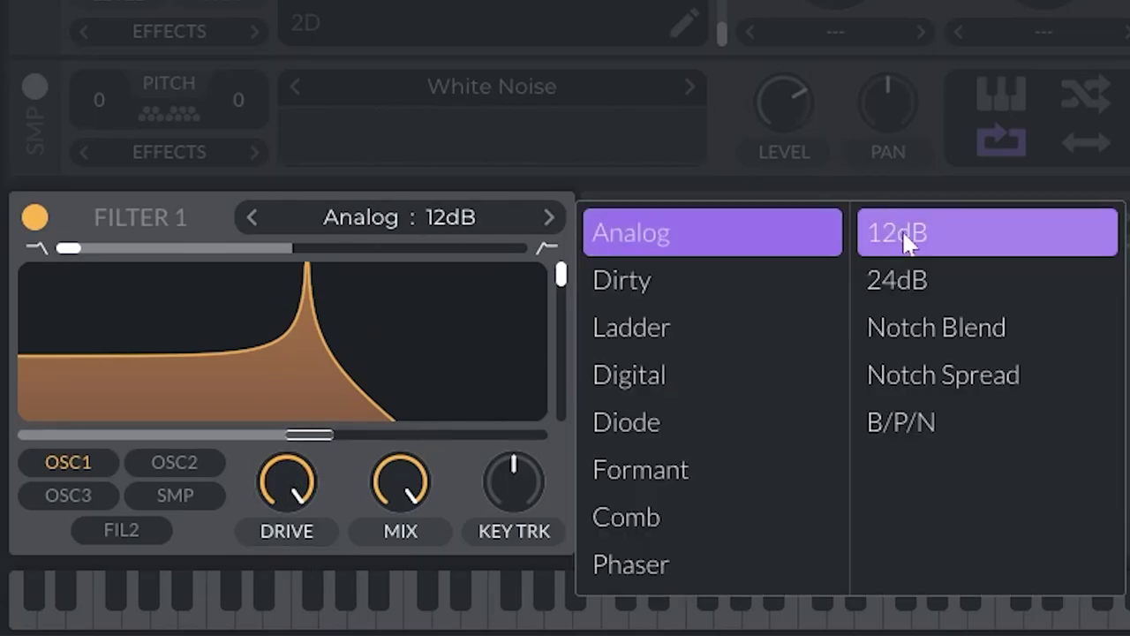
click(682, 260)
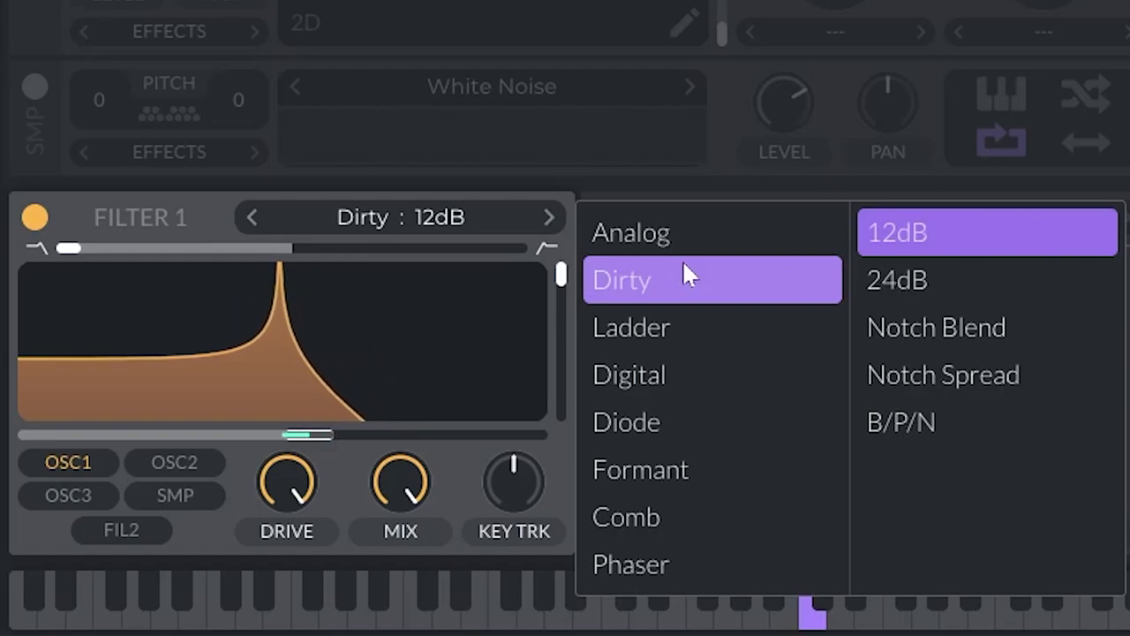
click(684, 317)
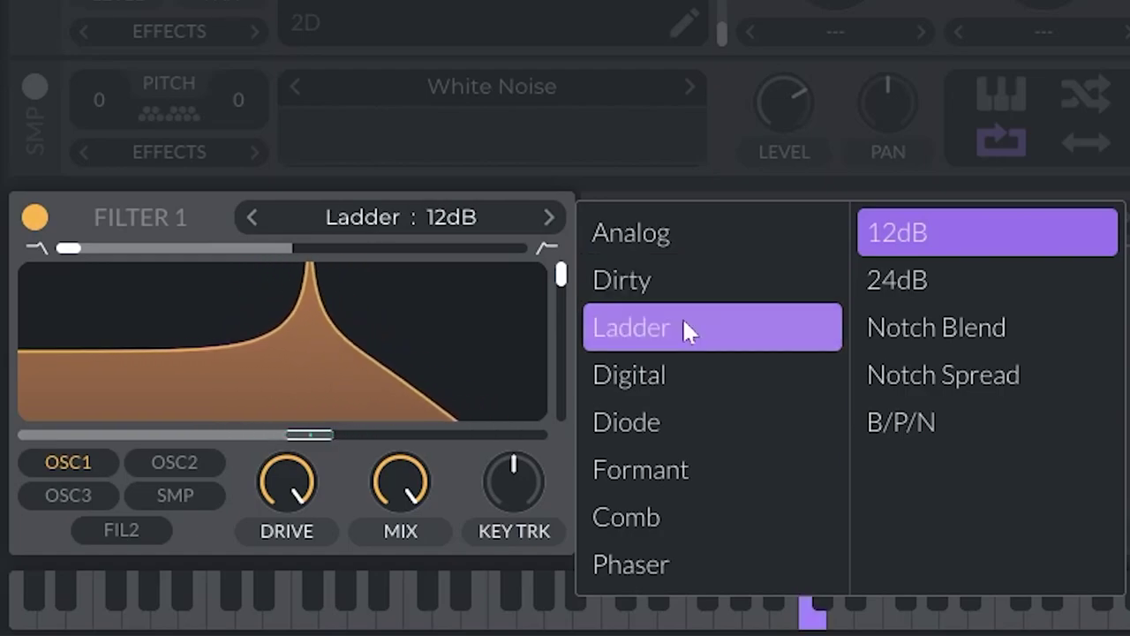
click(680, 375)
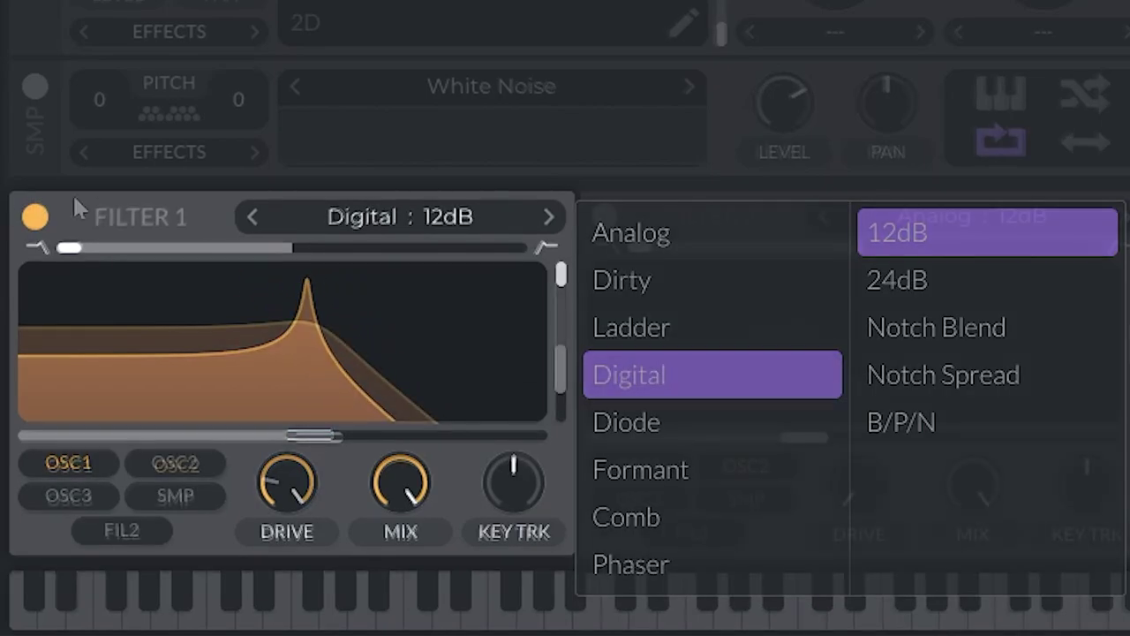
drag(71, 248, 609, 245)
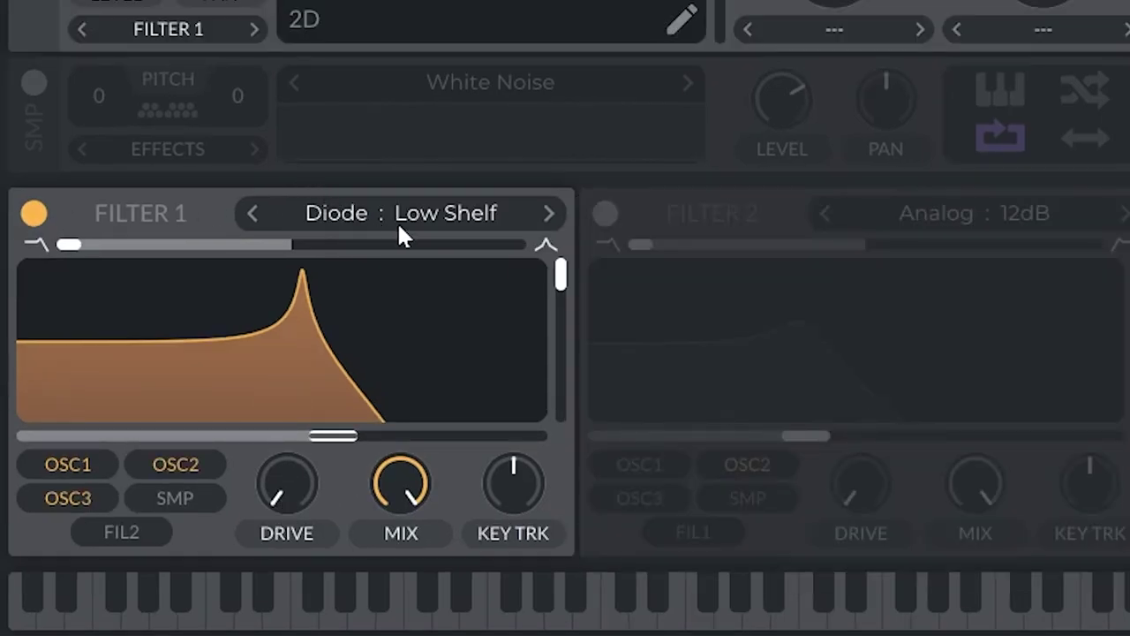
Step: Set Filter 1's Diode model to Low Cut and nudge the resonance up
click(430, 213)
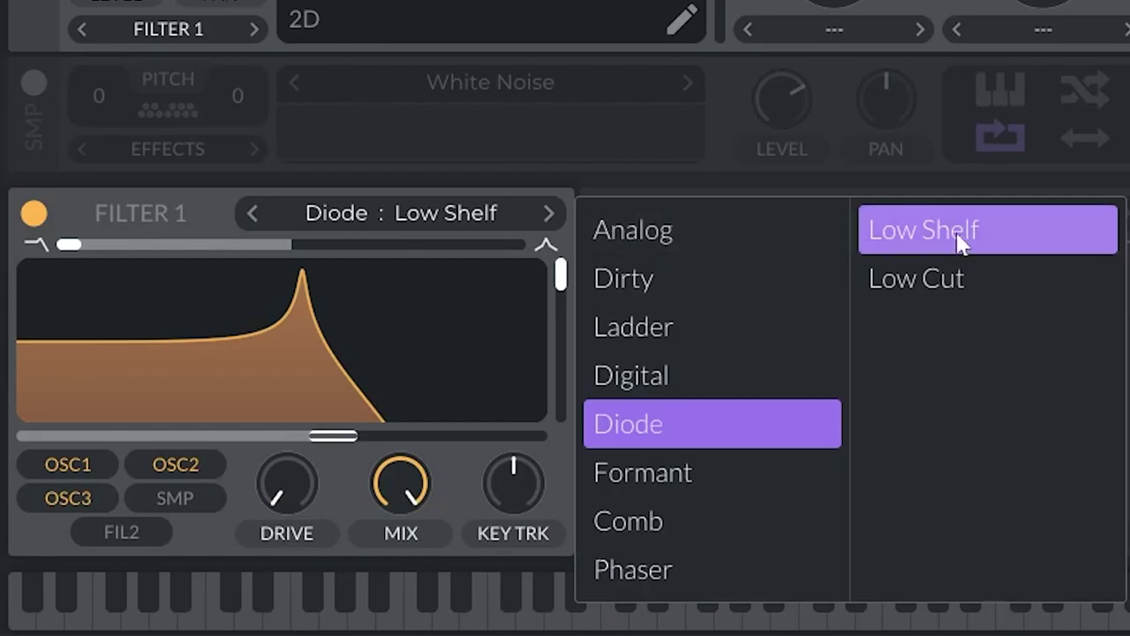
click(983, 279)
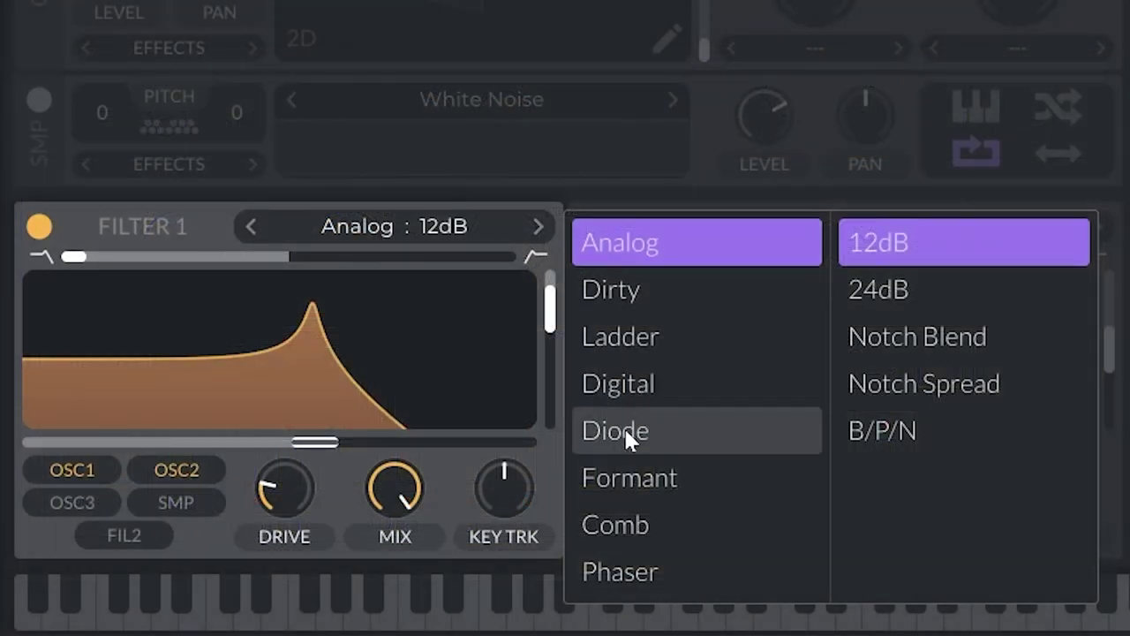
click(624, 428)
drag(547, 325, 542, 316)
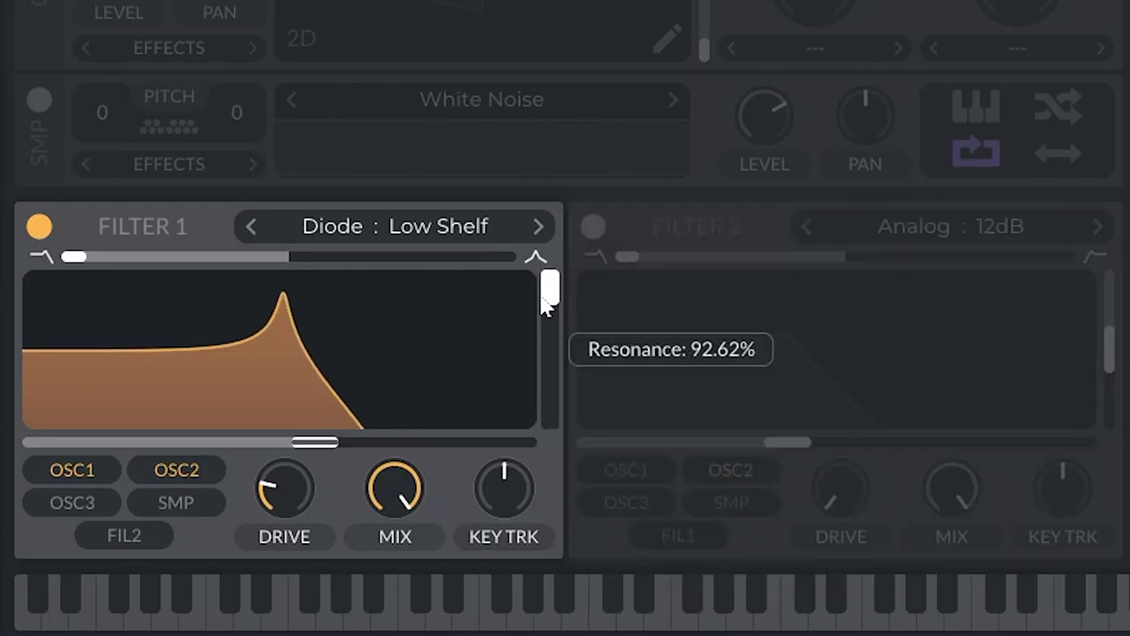
Step: Briefly switch to Analog, return to Diode, and raise resonance to about 81%
click(440, 226)
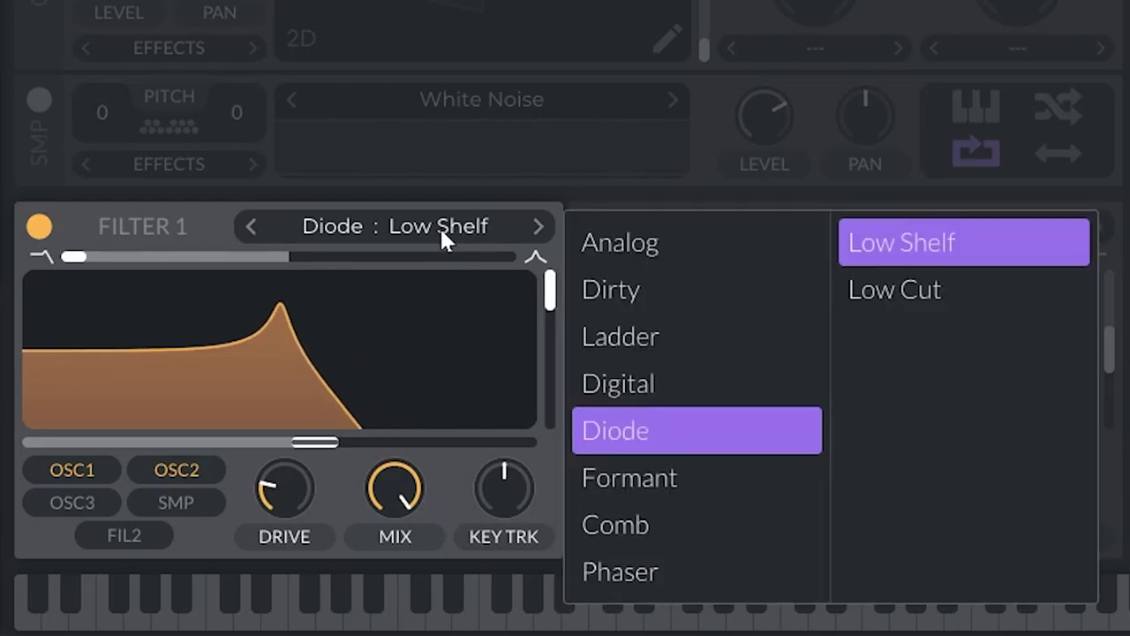
click(606, 252)
click(141, 168)
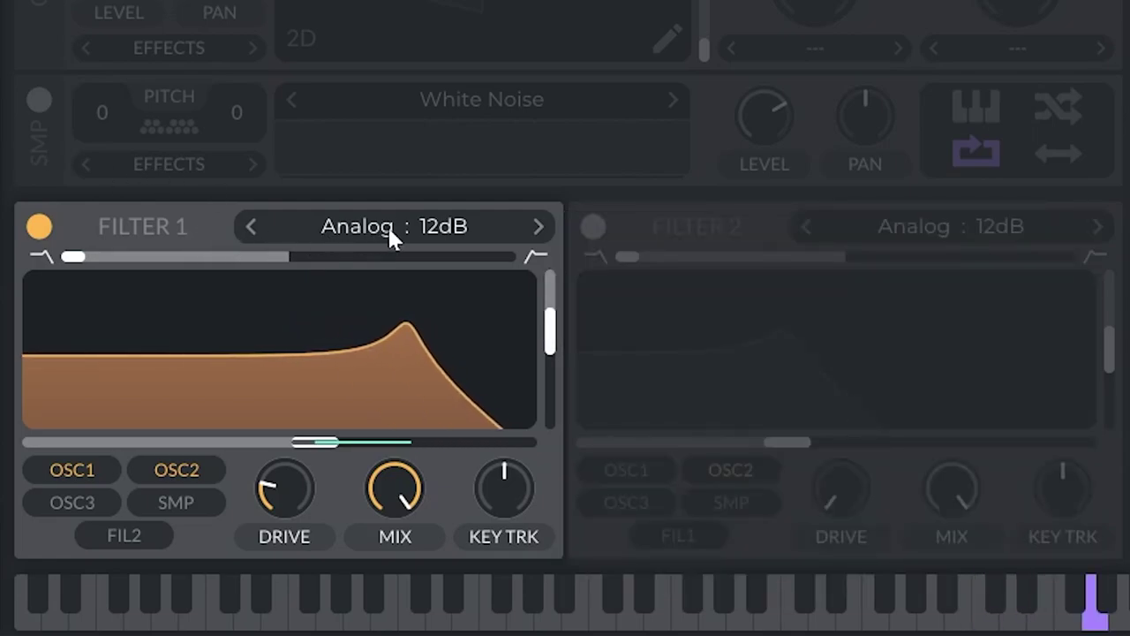
click(431, 227)
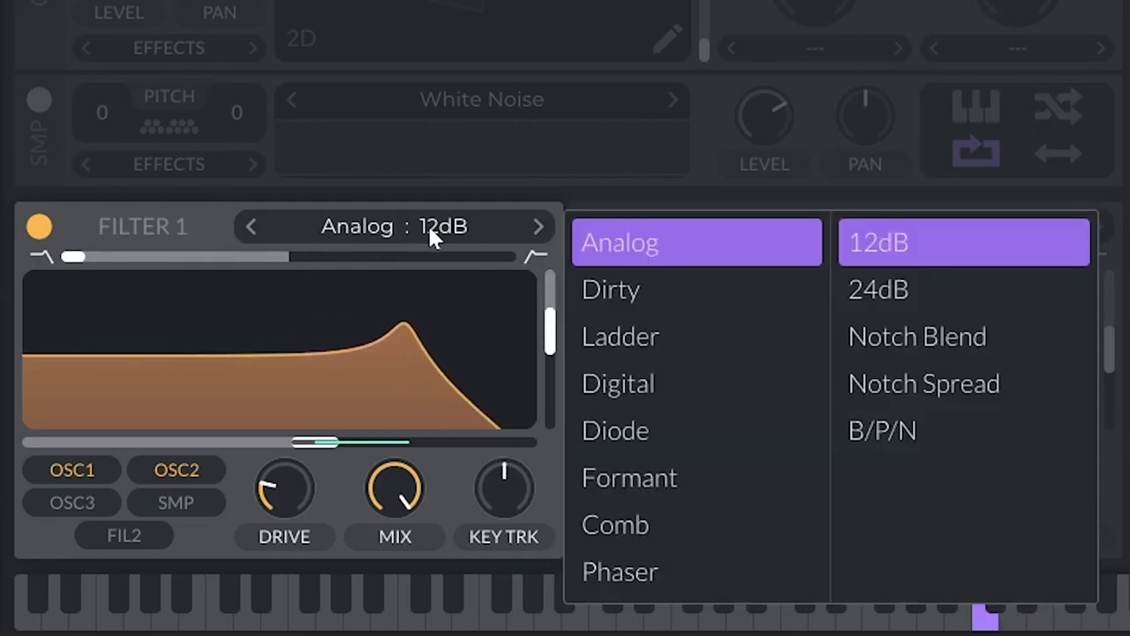
click(621, 442)
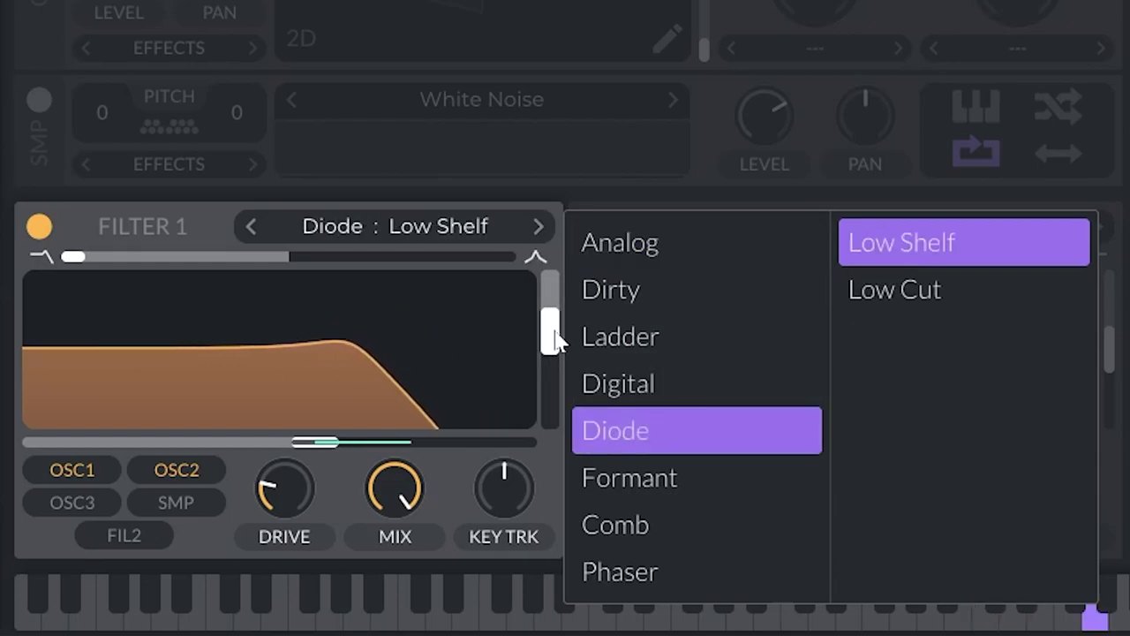
click(553, 342)
drag(555, 328, 553, 309)
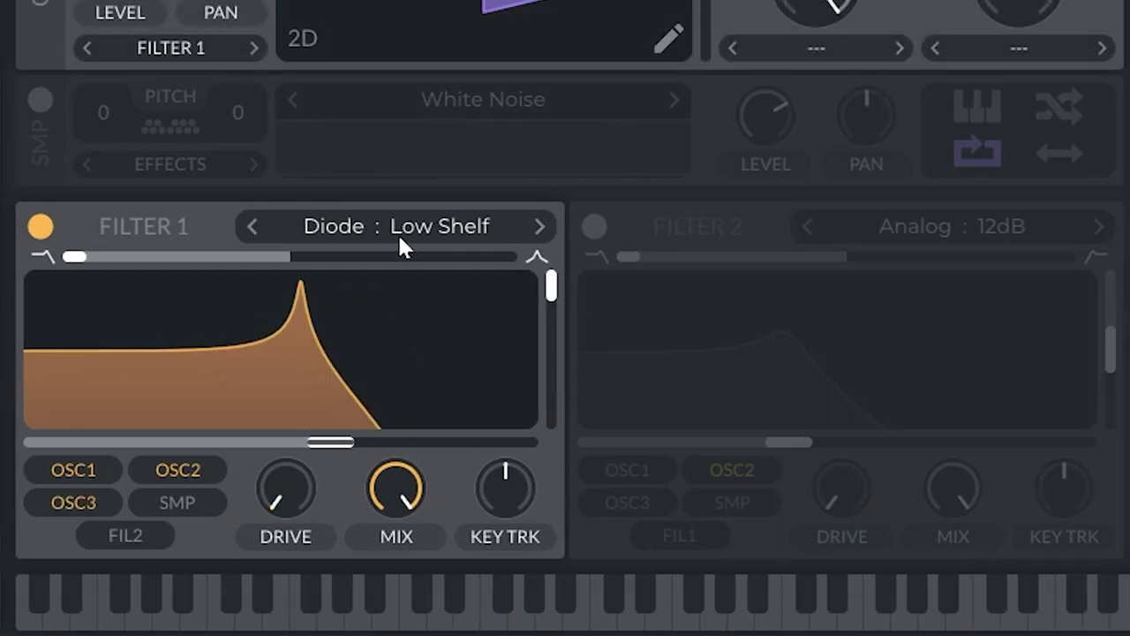
Step: Set Filter 1 to Diode : Low Cut and sweep its blend from 0.890 up to 1.000
click(520, 227)
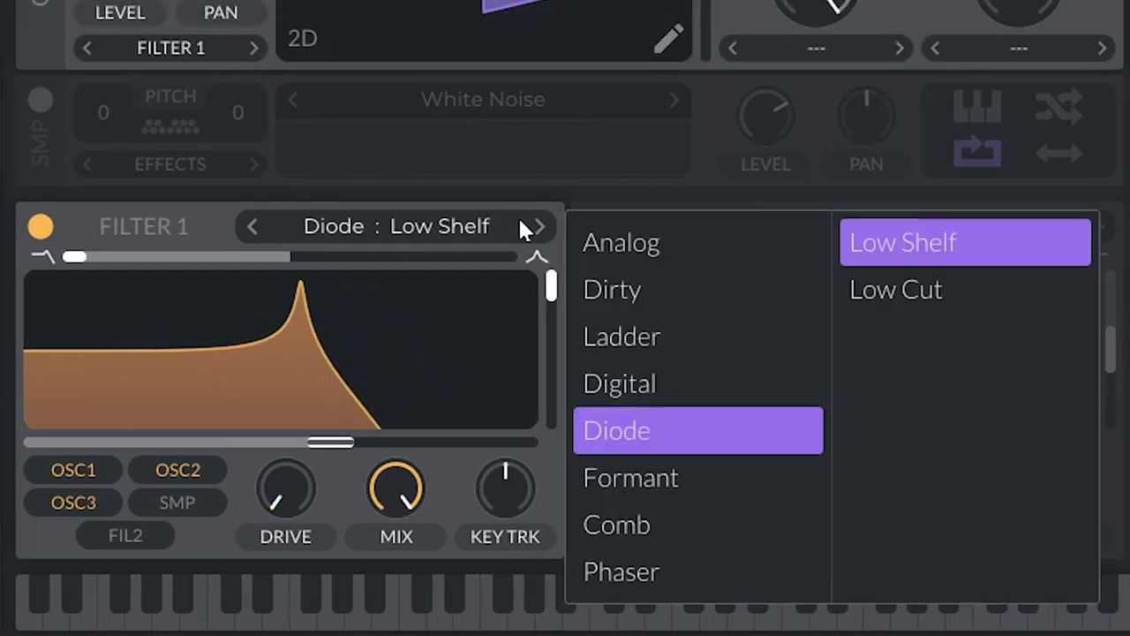
click(962, 291)
click(968, 247)
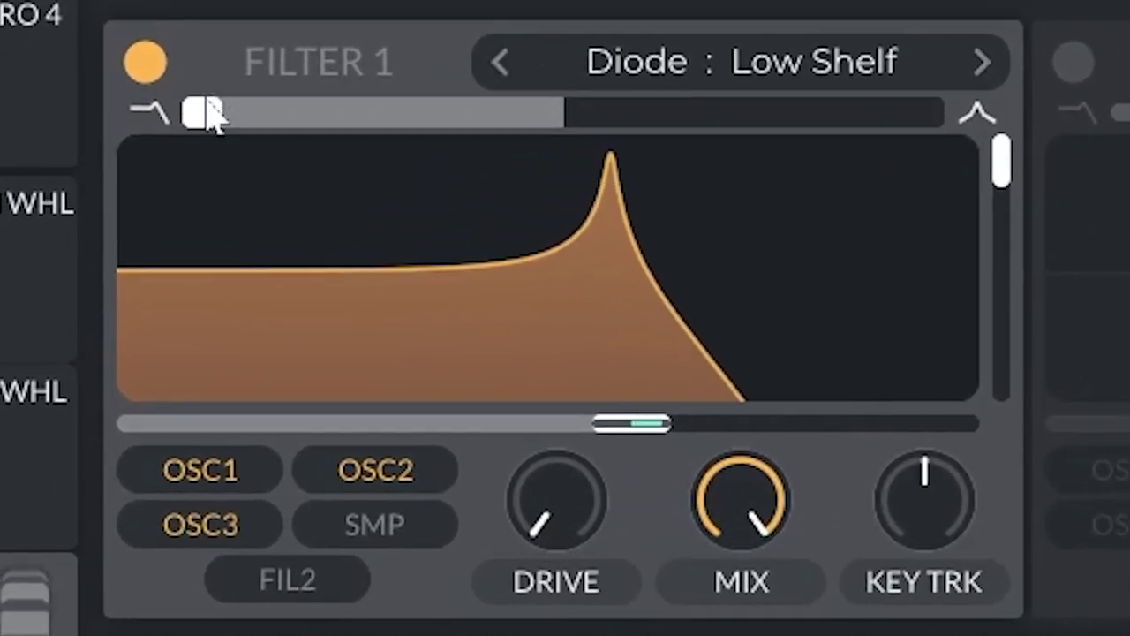
drag(199, 131, 176, 88)
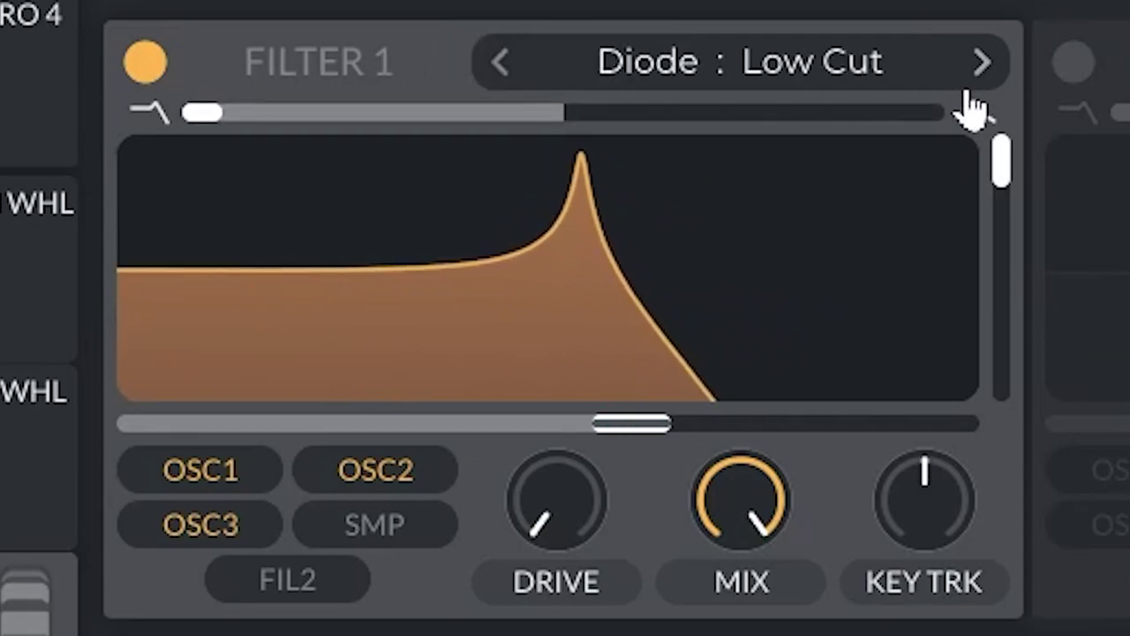
drag(218, 127, 393, 113)
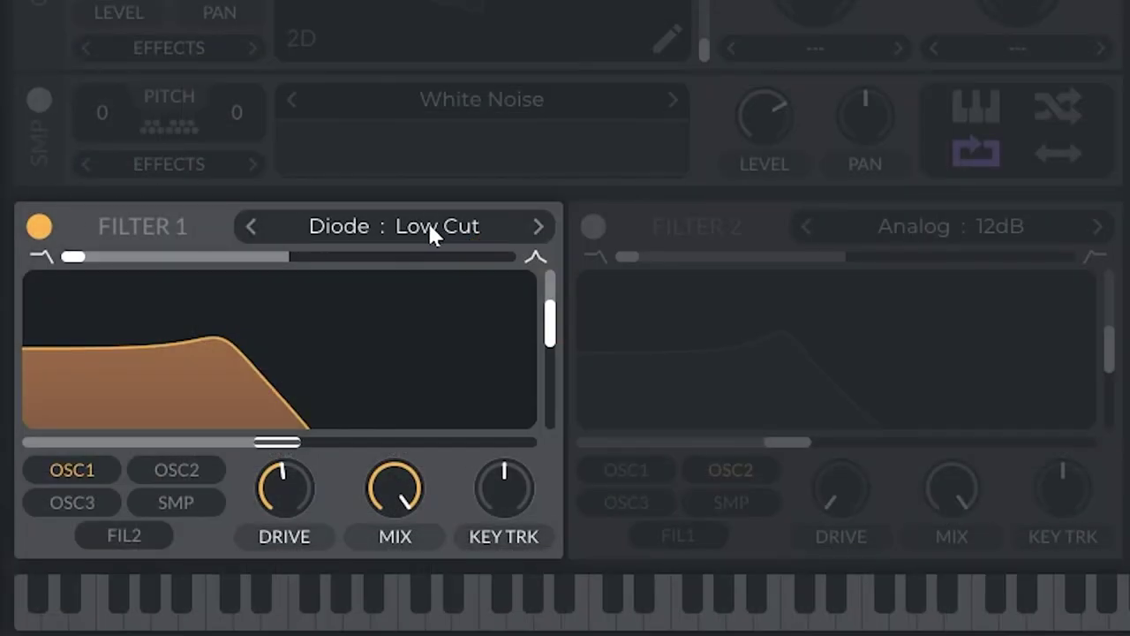
Step: Switch Filter 1 to the Formant model with the AOIE vowel set, sweeping the formant position
click(428, 225)
click(664, 468)
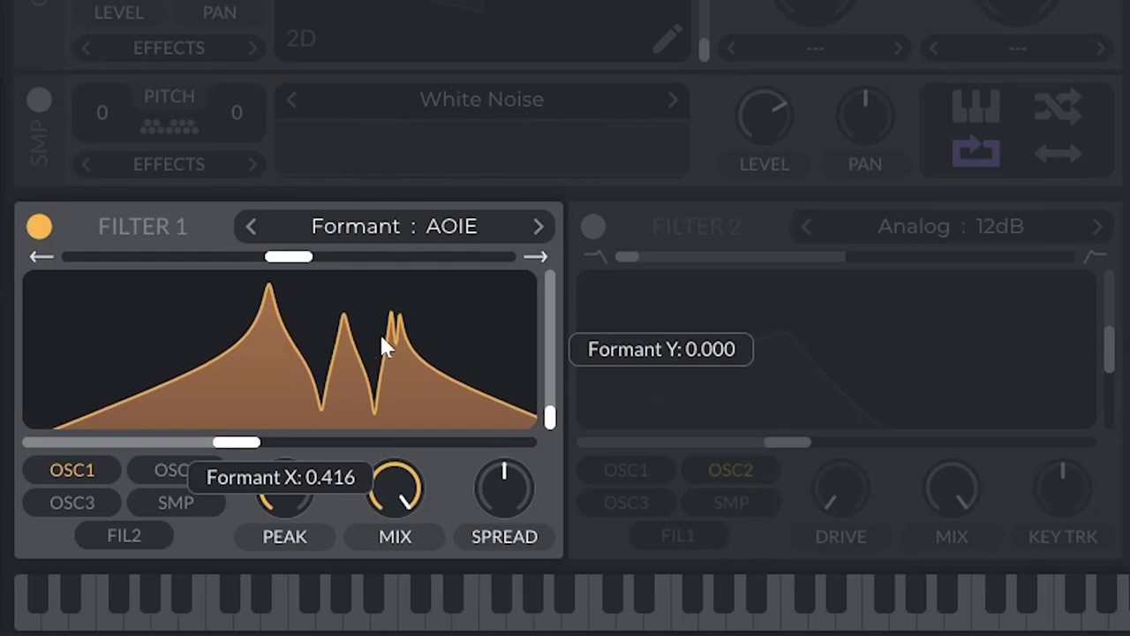
drag(379, 332, 184, 370)
click(395, 226)
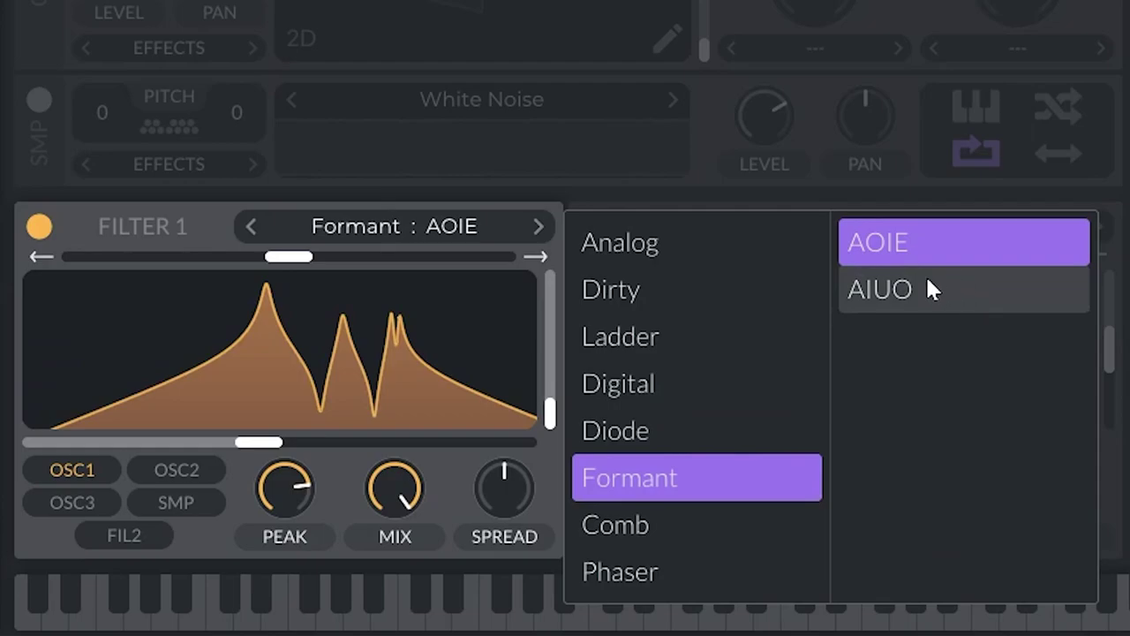
click(925, 274)
click(925, 241)
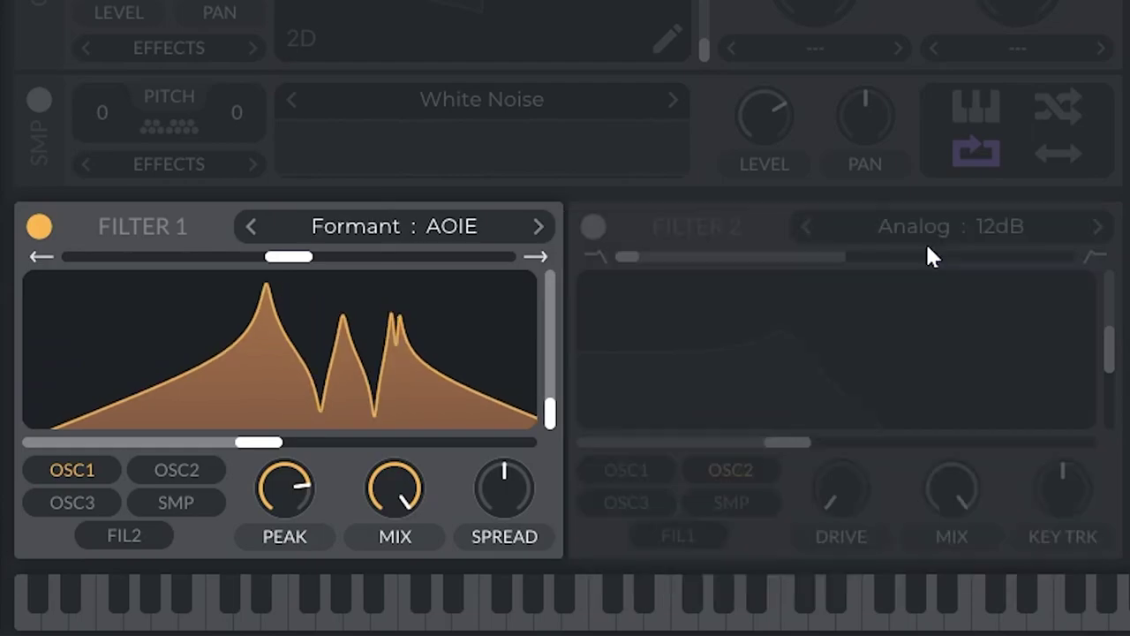
Step: Move Formant X through 0.116, 0.000 and 0.703 to near maximum, with Formant Y raised to 1.000
drag(256, 442, 549, 415)
drag(394, 344, 35, 349)
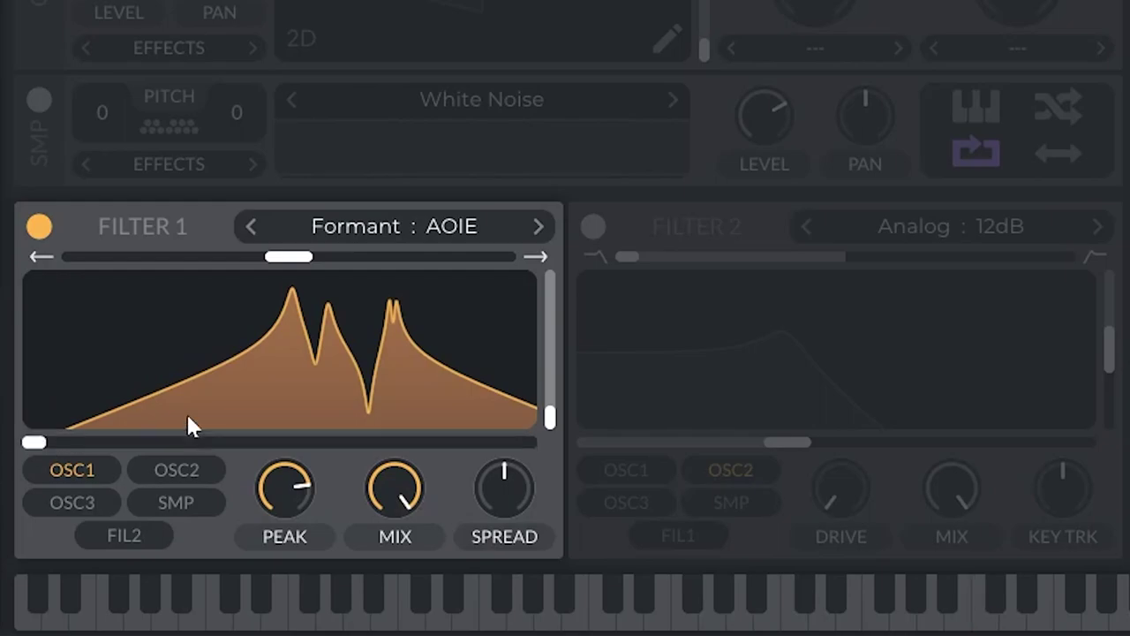
drag(197, 424, 274, 57)
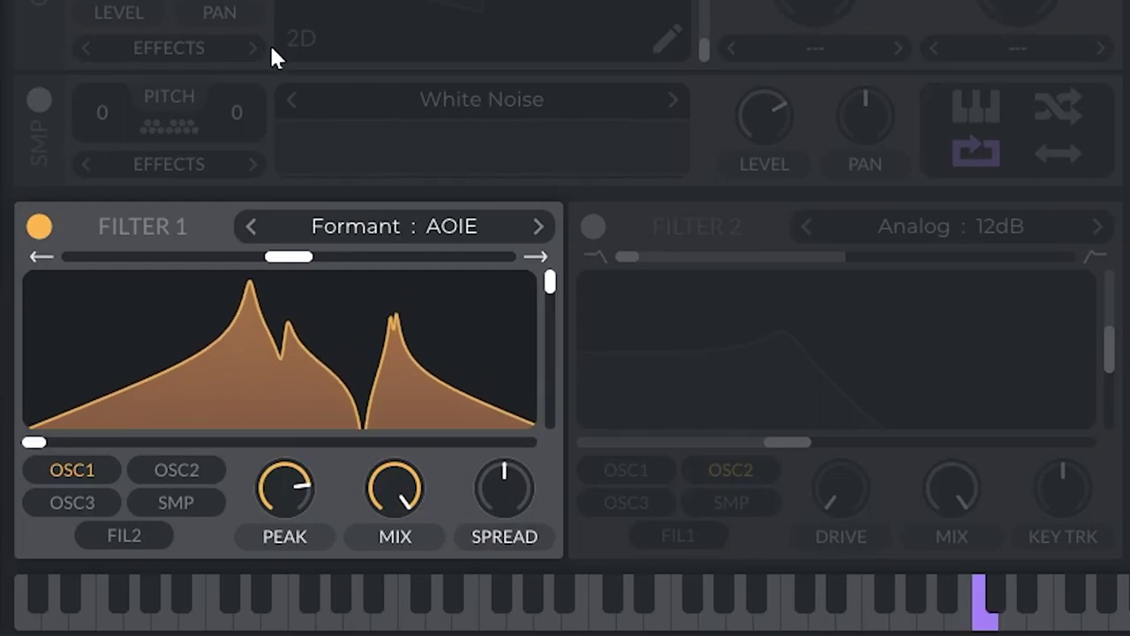
drag(154, 325, 501, 588)
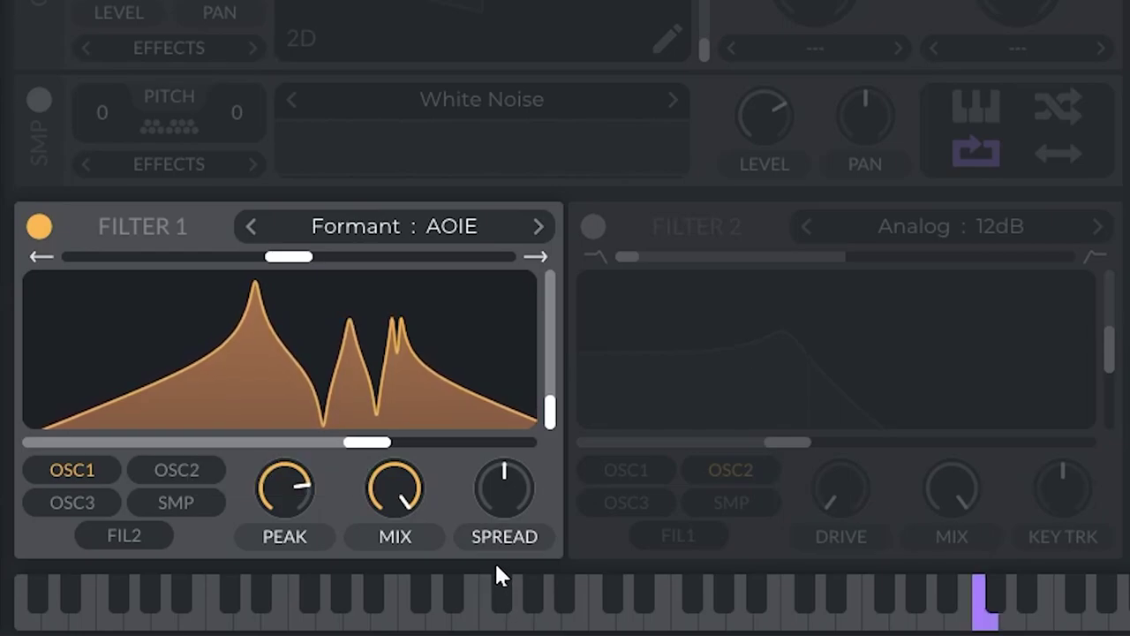
drag(370, 448, 565, 496)
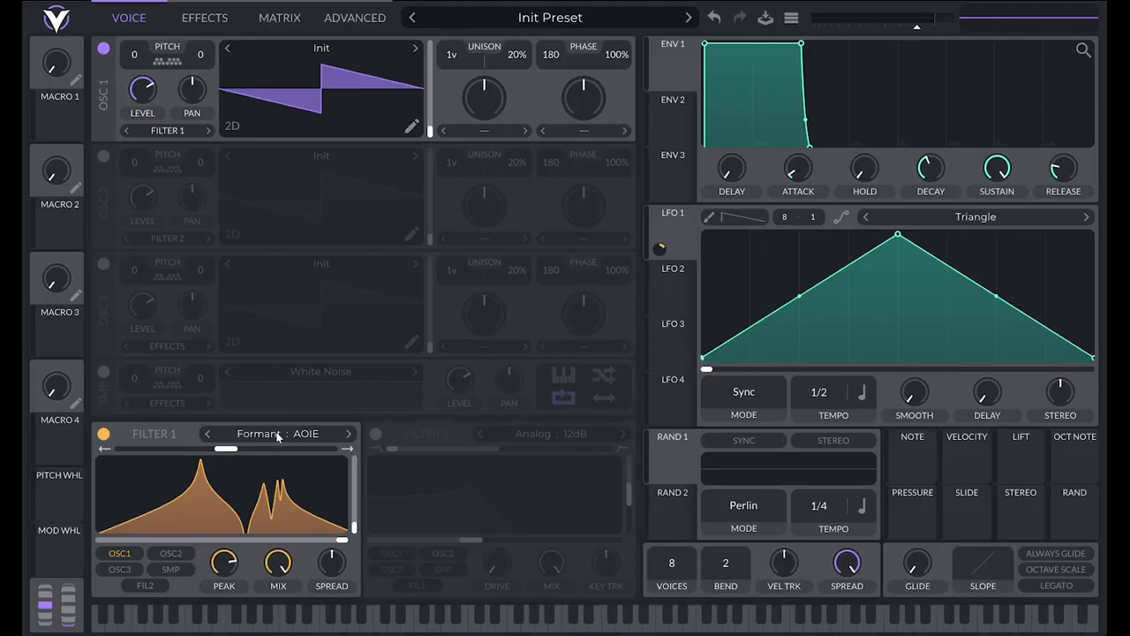
Step: Switch to the AIUO vowel set and sweep Formant X from left to right with Y at its top
click(278, 434)
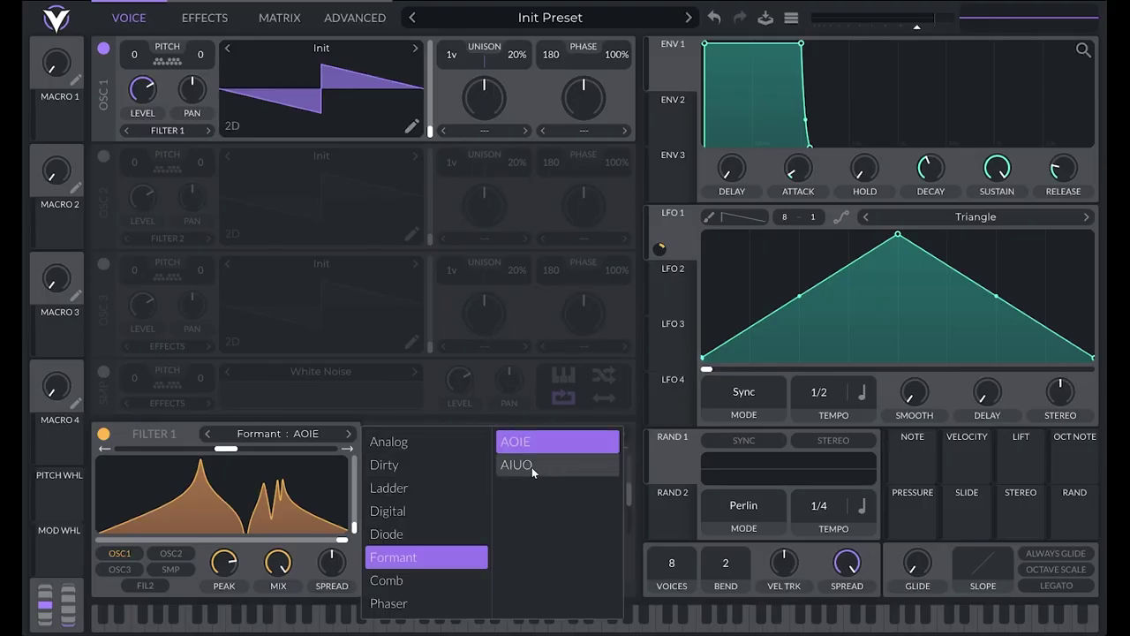
click(531, 467)
drag(270, 492, 152, 511)
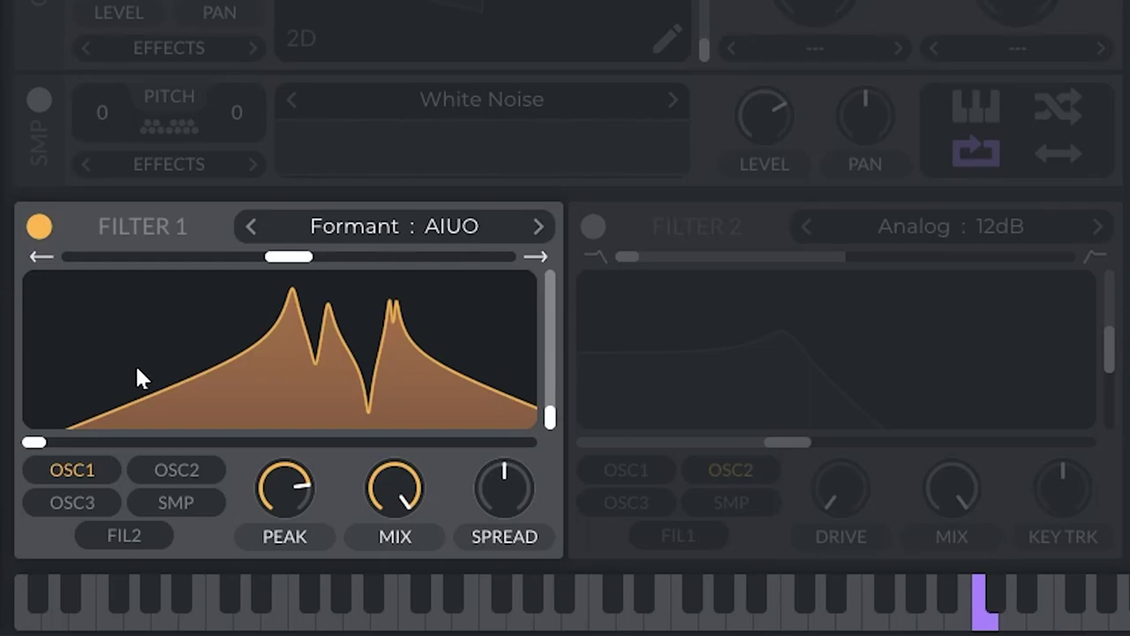
drag(168, 397, 442, 541)
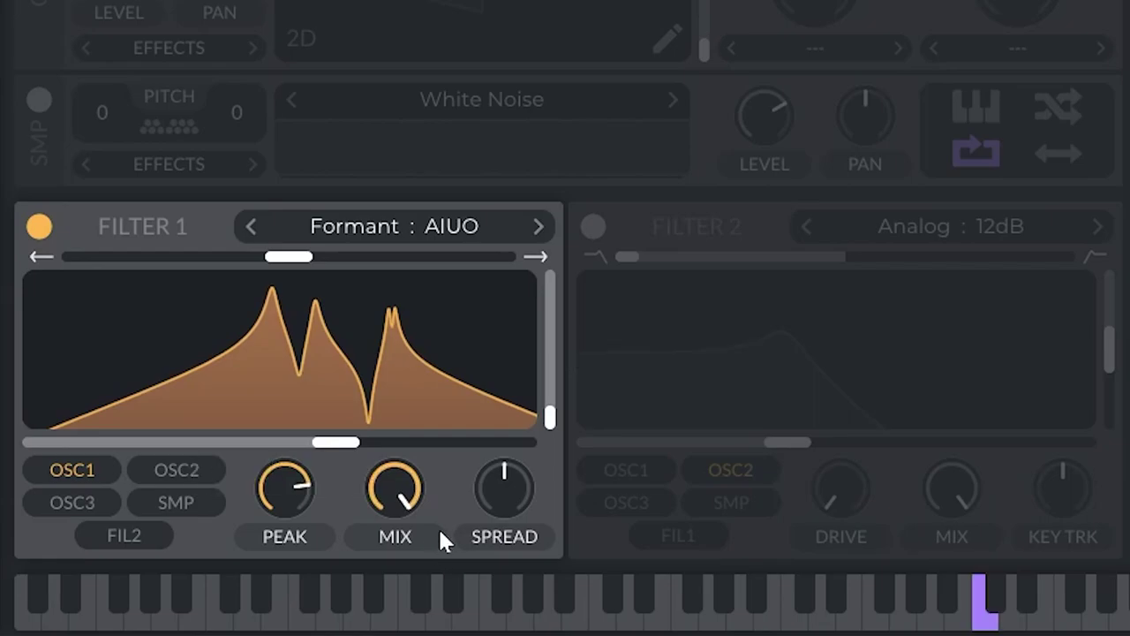
drag(265, 321, 574, 344)
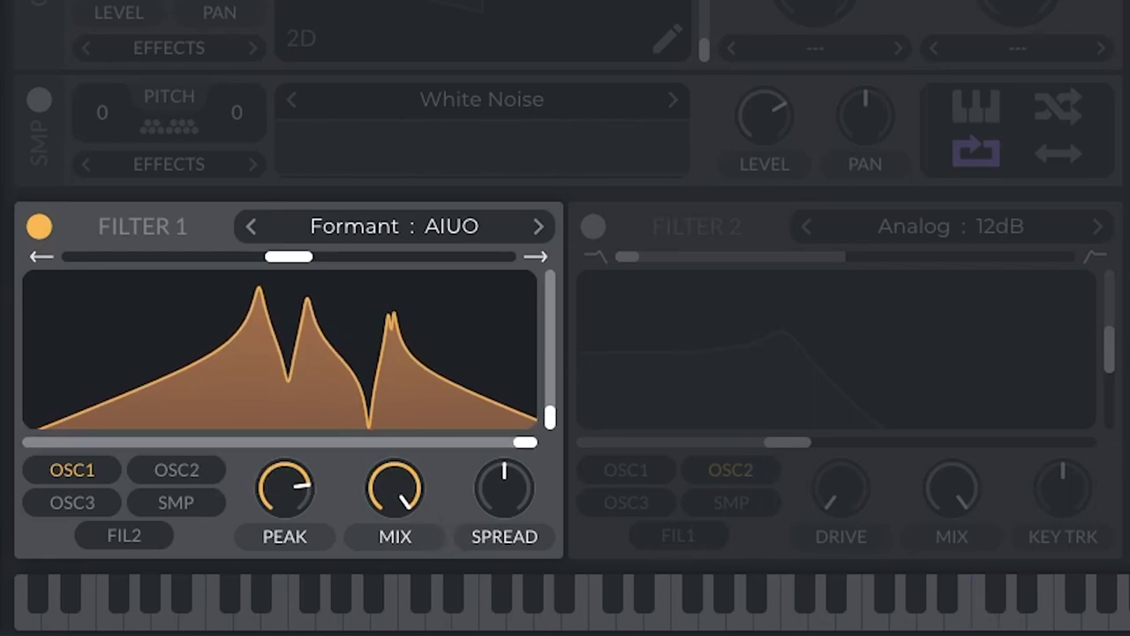
Step: Lower the formant peak to about 43% and sweep spread back to 0%, transposing formants down
drag(299, 487, 380, 492)
drag(507, 503, 546, 542)
mouse_move(316, 259)
mouse_down()
mouse_move(45, 260)
mouse_move(429, 270)
mouse_move(316, 271)
mouse_up()
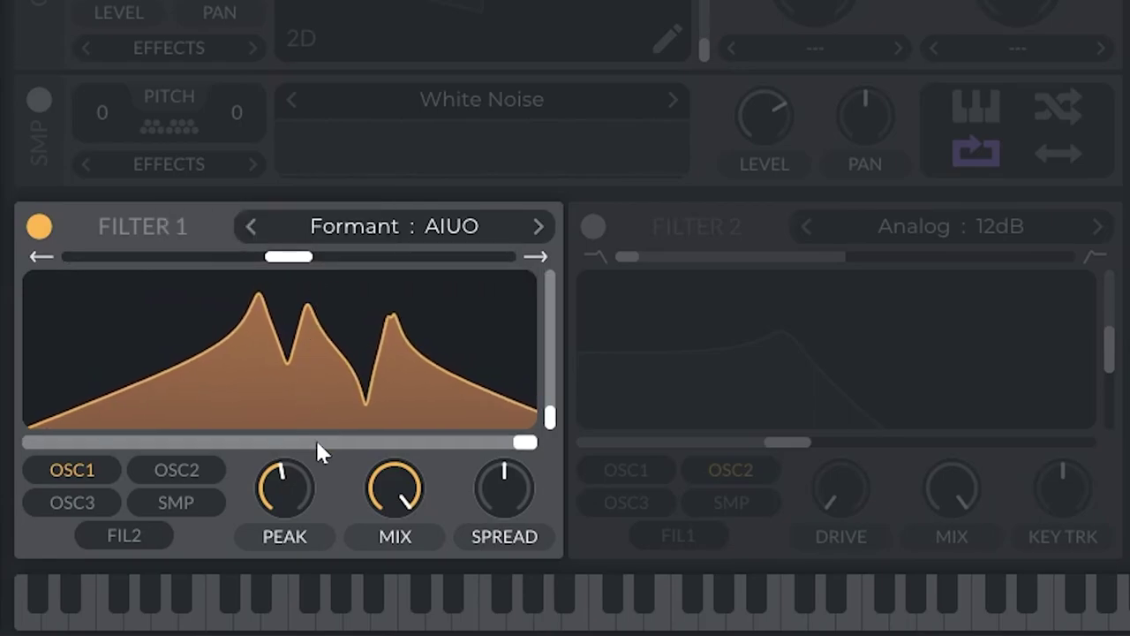
Step: Sweep the formant peak and filter mix, then reset the mix to 100%
drag(297, 492, 369, 530)
drag(394, 489, 424, 461)
double_click(408, 481)
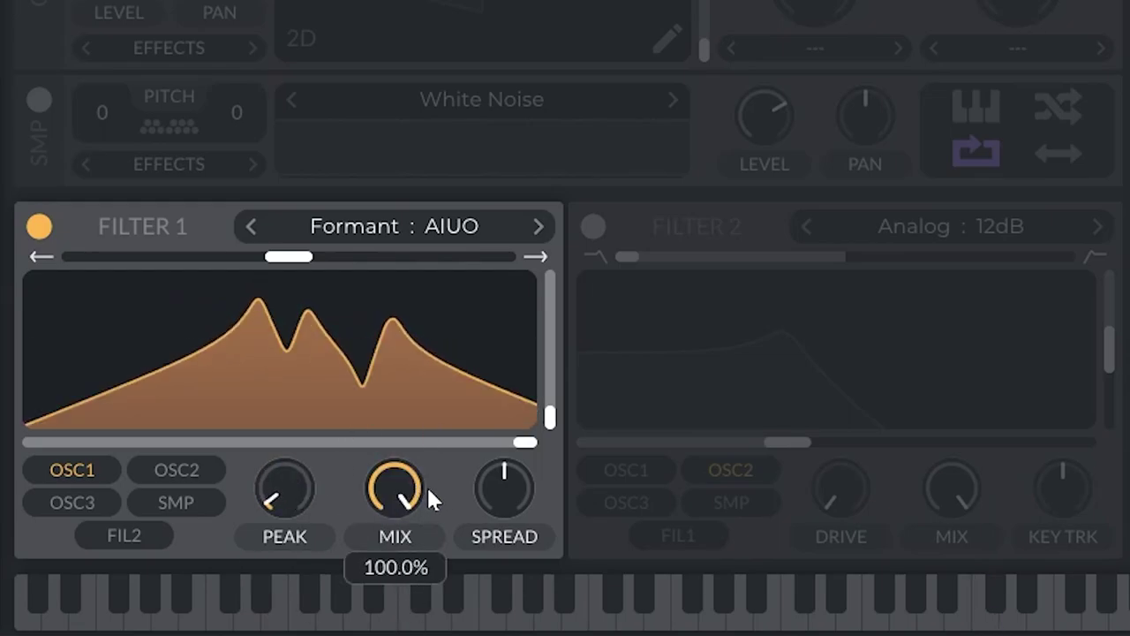
Step: Sweep formant spread and transpose, reset both to 0, and move the vowel position lower-left
drag(506, 496, 514, 557)
double_click(515, 505)
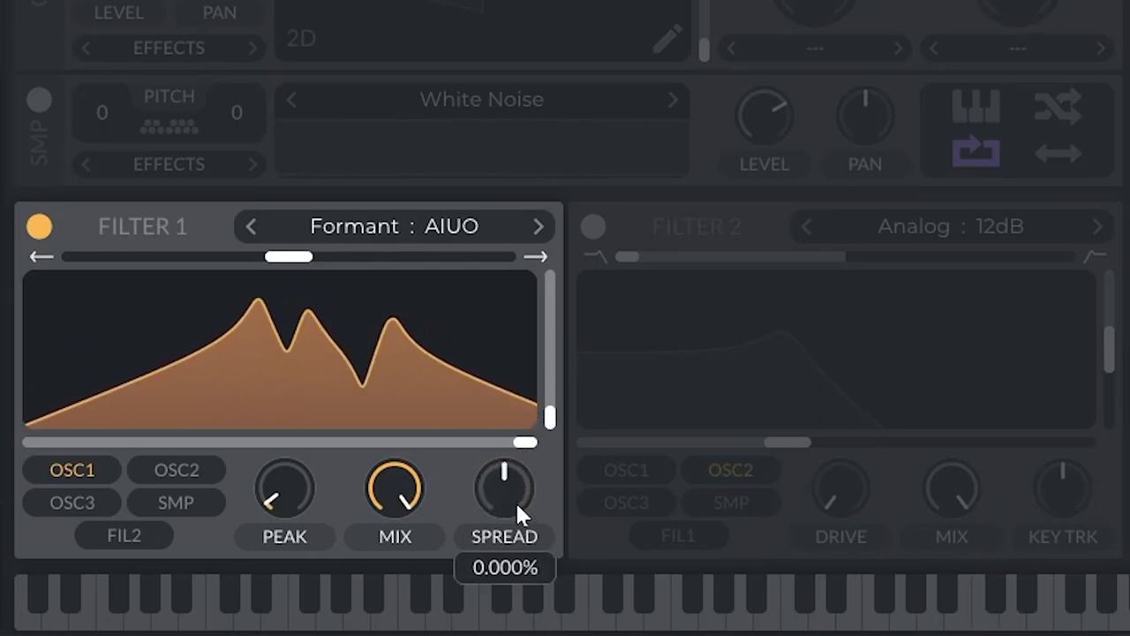
drag(310, 258, 415, 257)
double_click(334, 261)
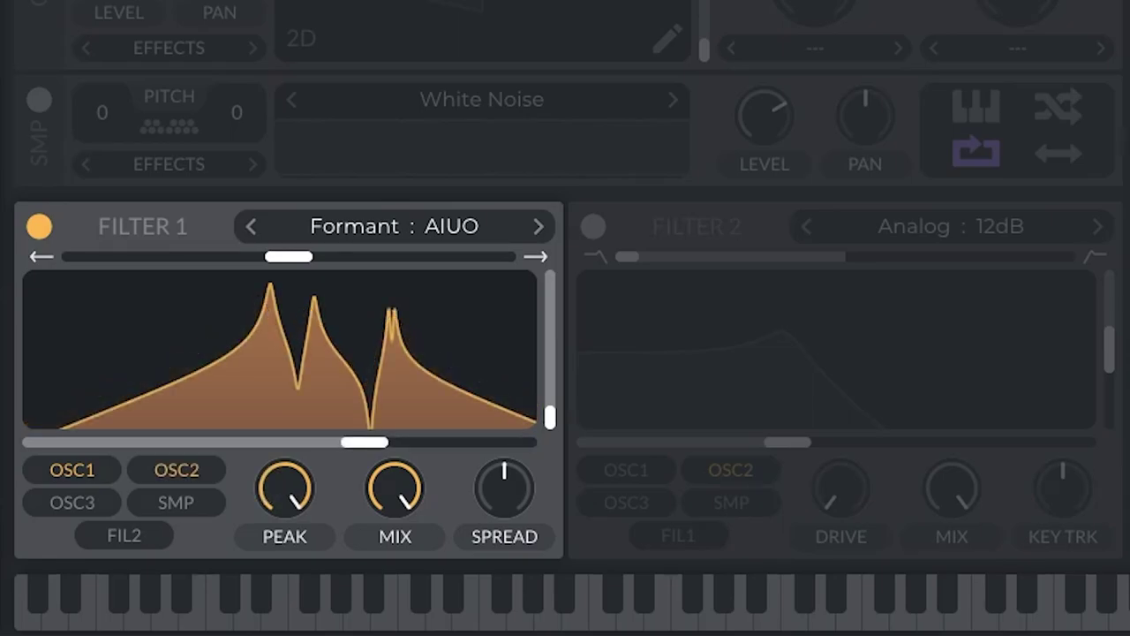
mouse_move(345, 403)
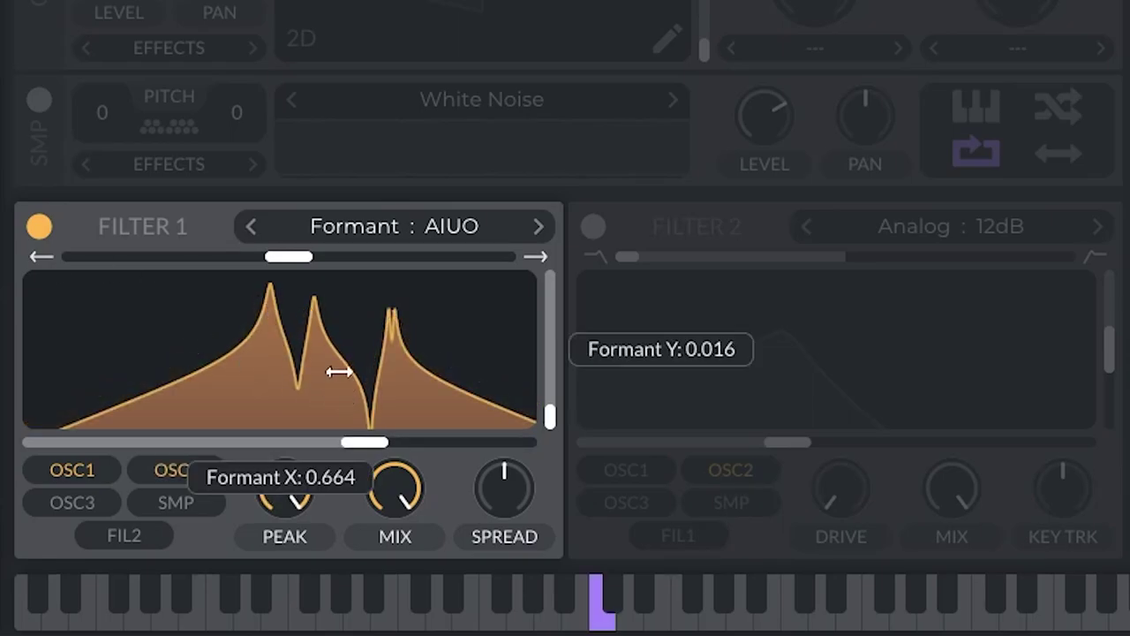
drag(334, 355, 332, 437)
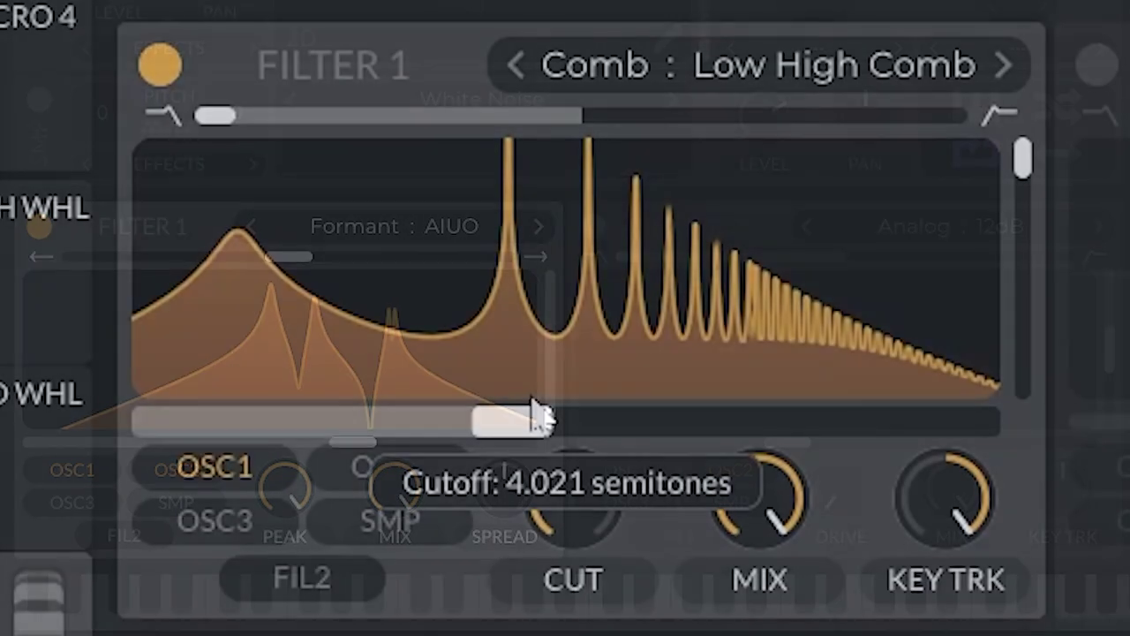
Step: Raise the comb cutoff to about 18.93 semitones
drag(532, 415, 634, 403)
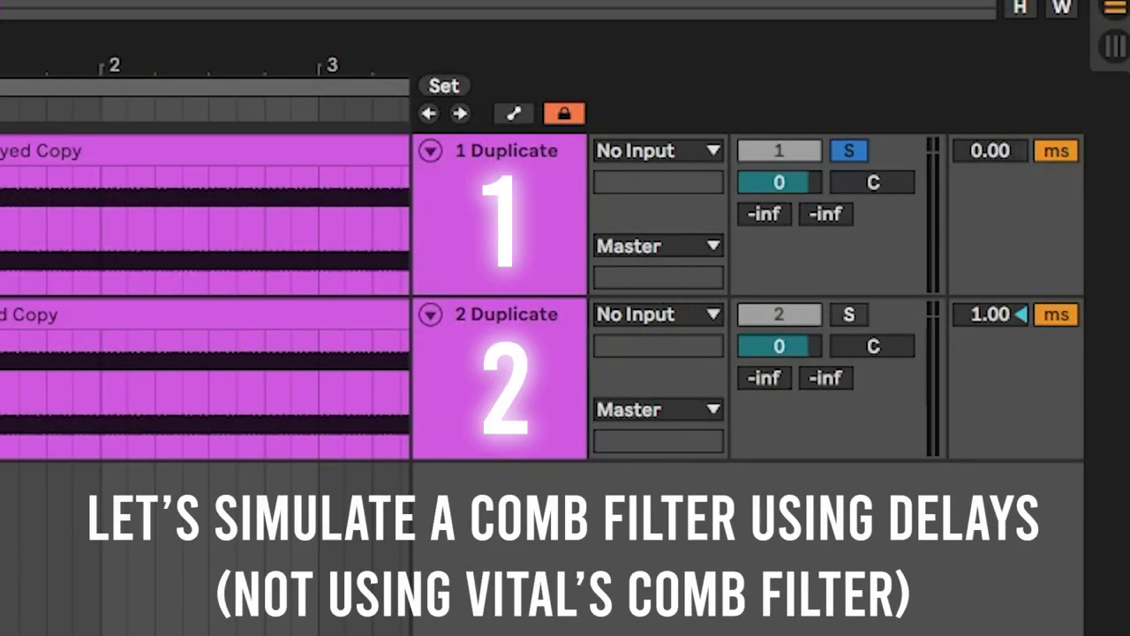
Step: Solo the Ableton Live track delayed by 1.00 ms
click(851, 315)
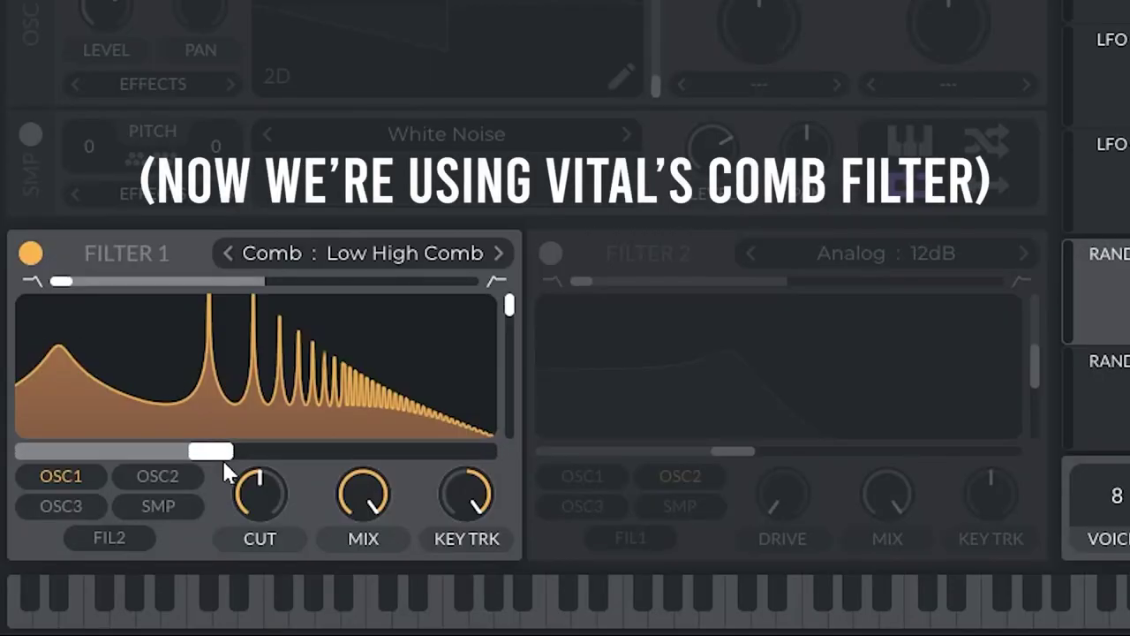
Step: Enter an exact comb cutoff of 12 semitones
right_click(222, 459)
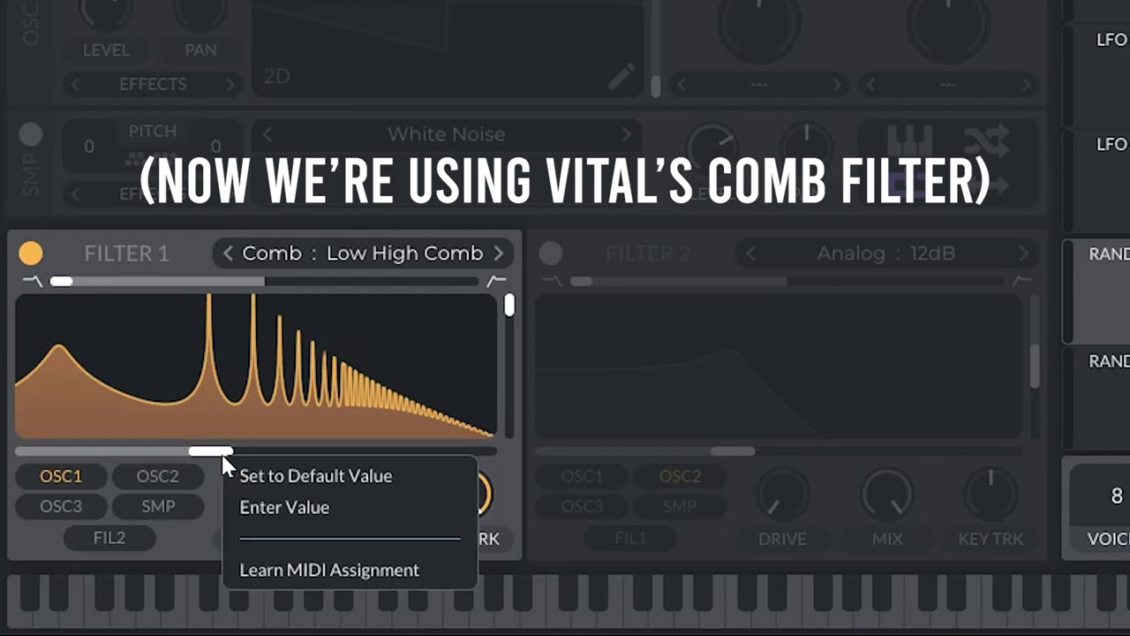
click(256, 493)
text(12)
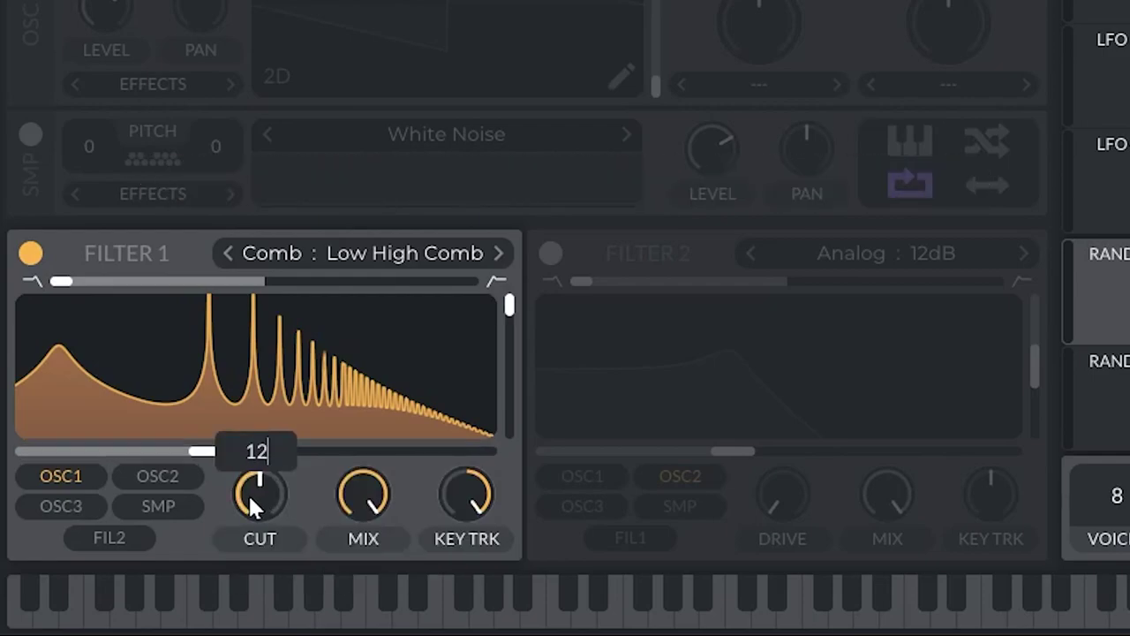
key(Return)
Step: Bypass and re-enable Filter 1, play a note, and sweep the comb cutoff down and back
click(27, 255)
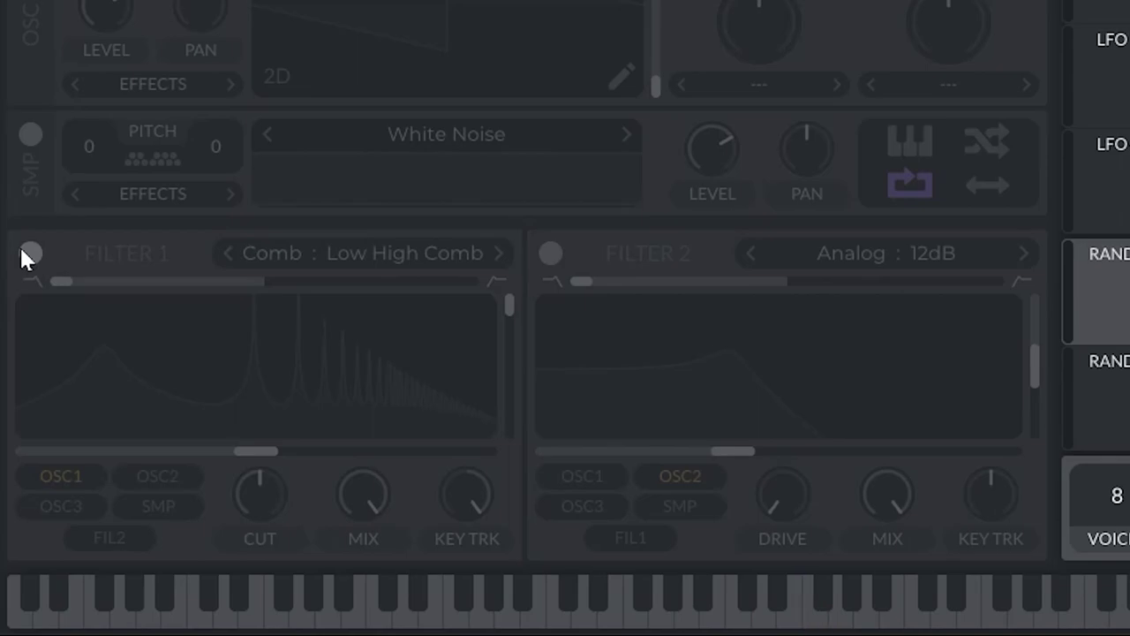
click(27, 255)
key(a)
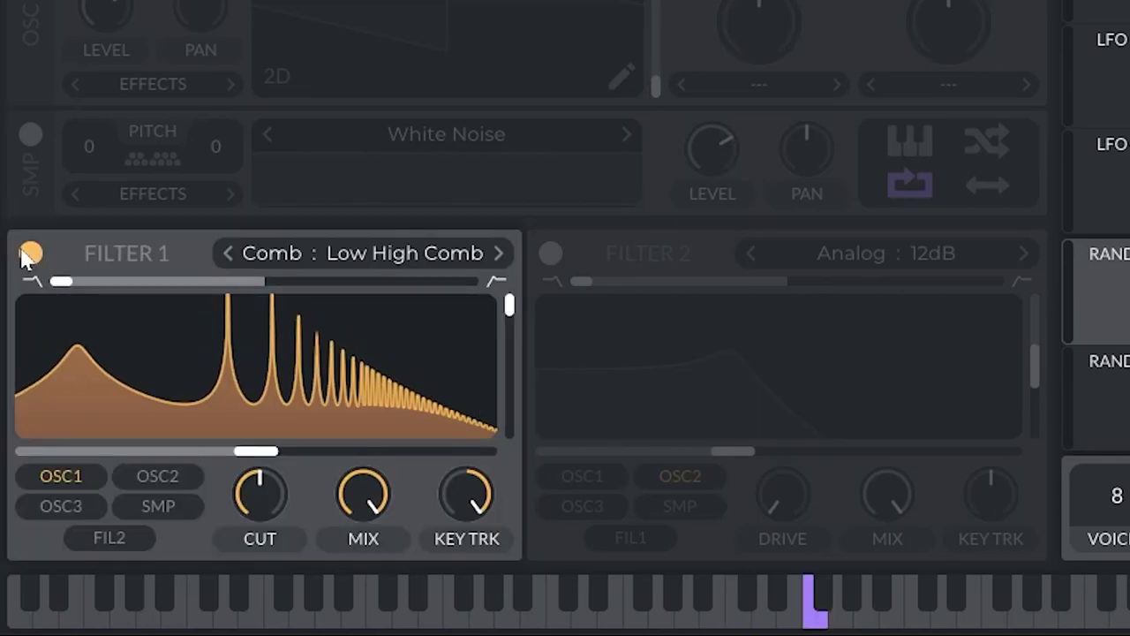
mouse_move(254, 450)
mouse_down()
mouse_move(207, 450)
mouse_move(238, 449)
mouse_up()
Step: Re-enter a 12 semitone cutoff, then raise it to about 15.81 semitones
right_click(240, 449)
click(287, 497)
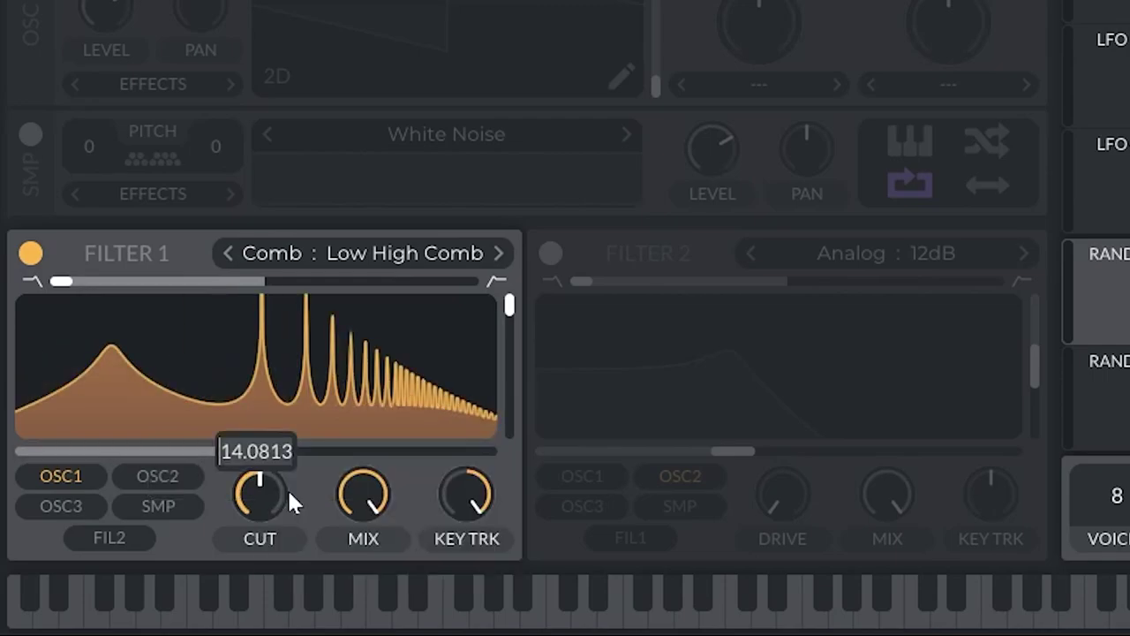
text(12)
key(Return)
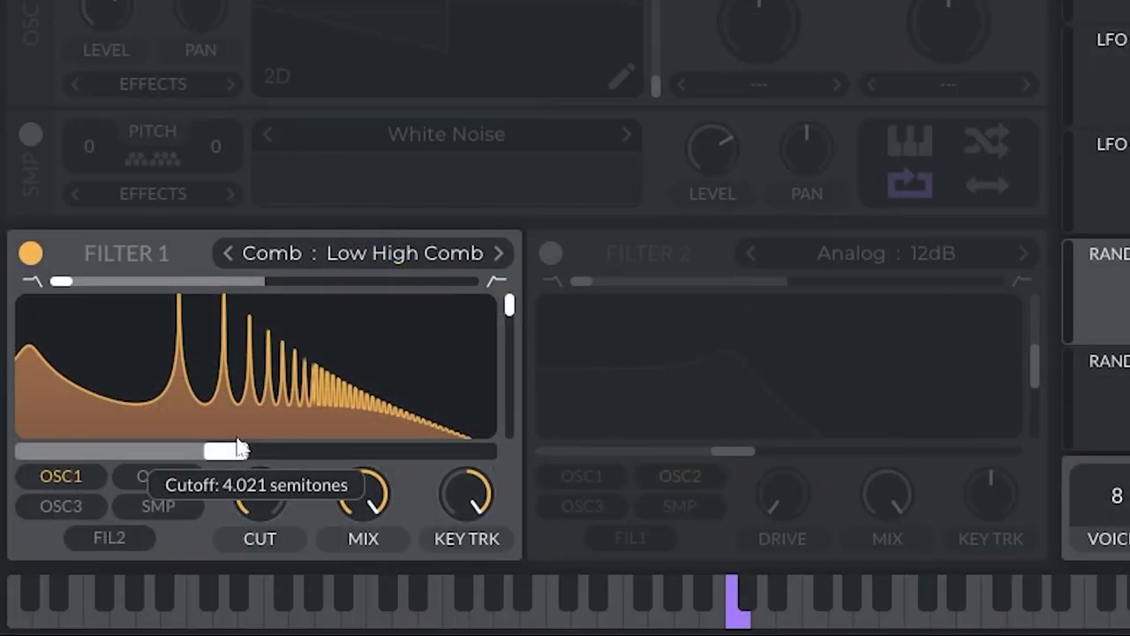
drag(197, 452, 274, 441)
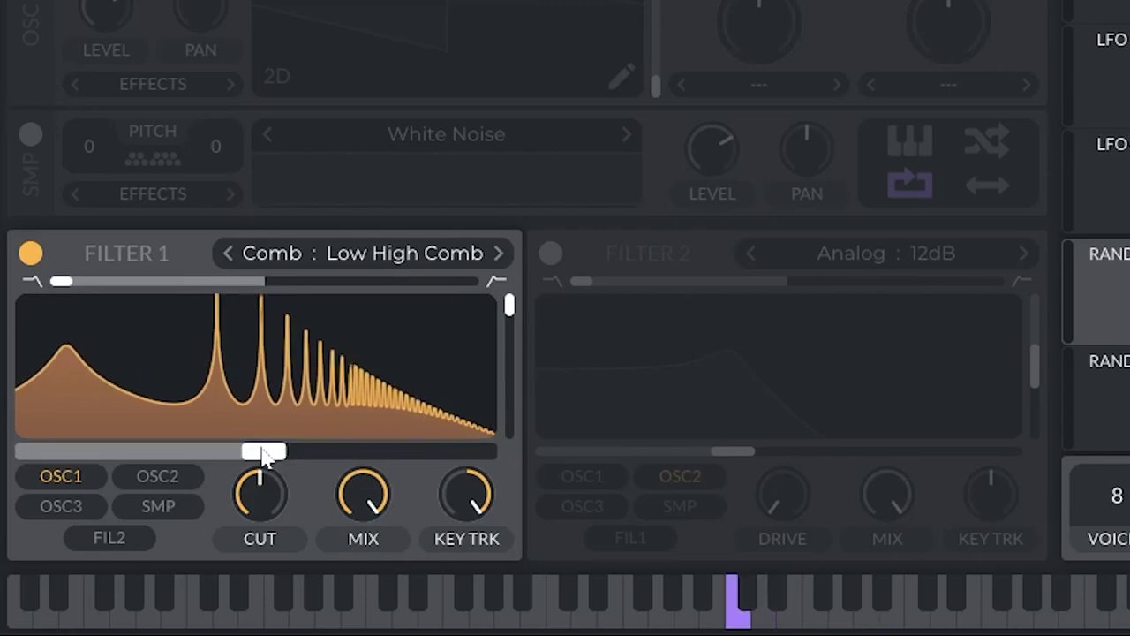
Step: Blend the comb toward its high side, drop resonance to about 11%, and set cut near 68 semitones
drag(263, 455, 255, 453)
drag(71, 278, 2, 265)
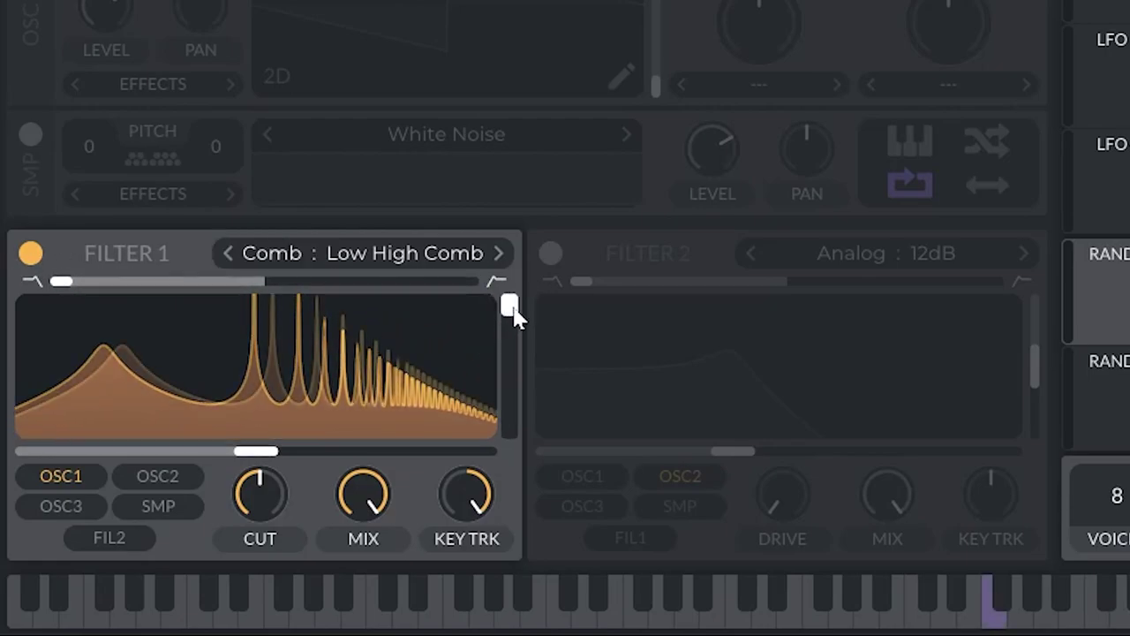
drag(512, 306, 488, 497)
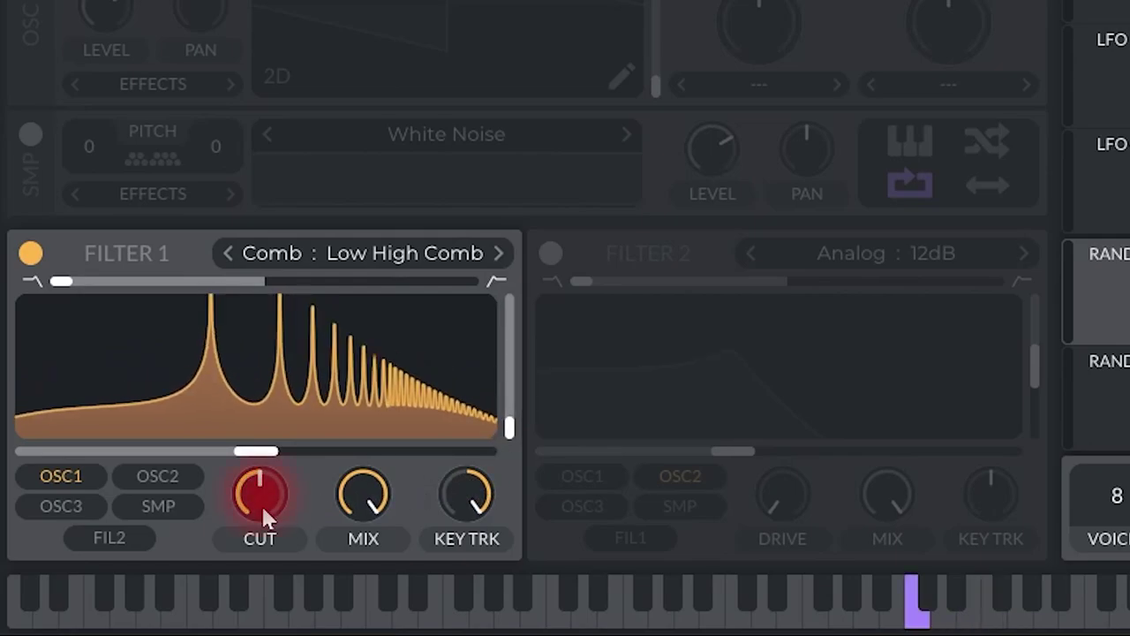
drag(261, 503, 570, 231)
Step: Audition Low High Flange±, Spread Comb and Spread Flange± modes, ending on Low High Flange+
click(455, 249)
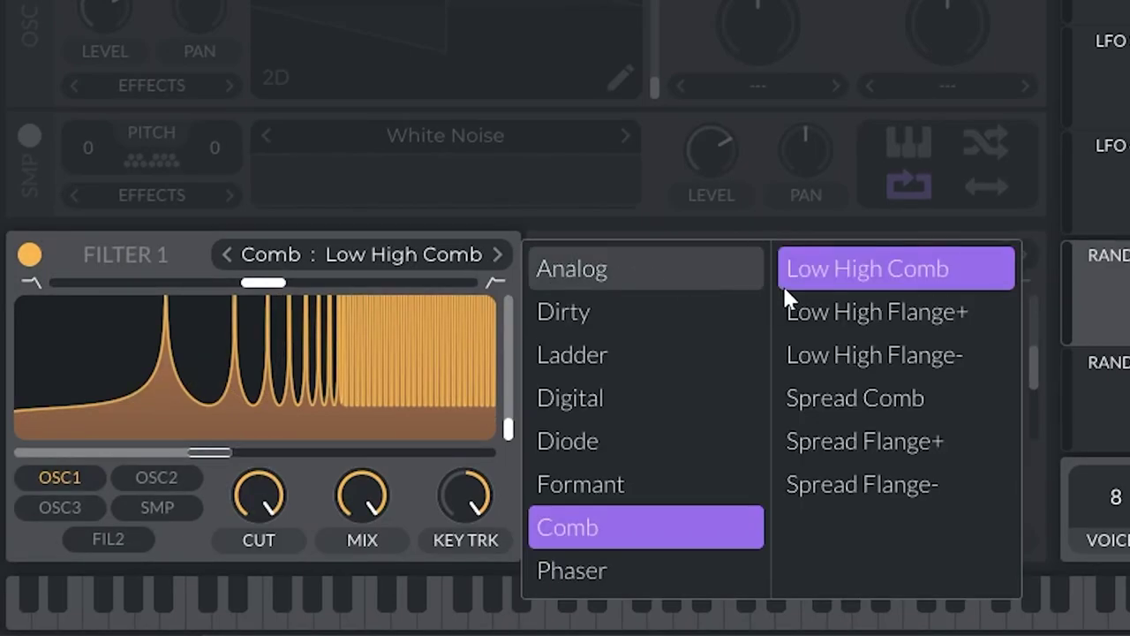
click(853, 311)
click(861, 354)
click(854, 397)
click(845, 442)
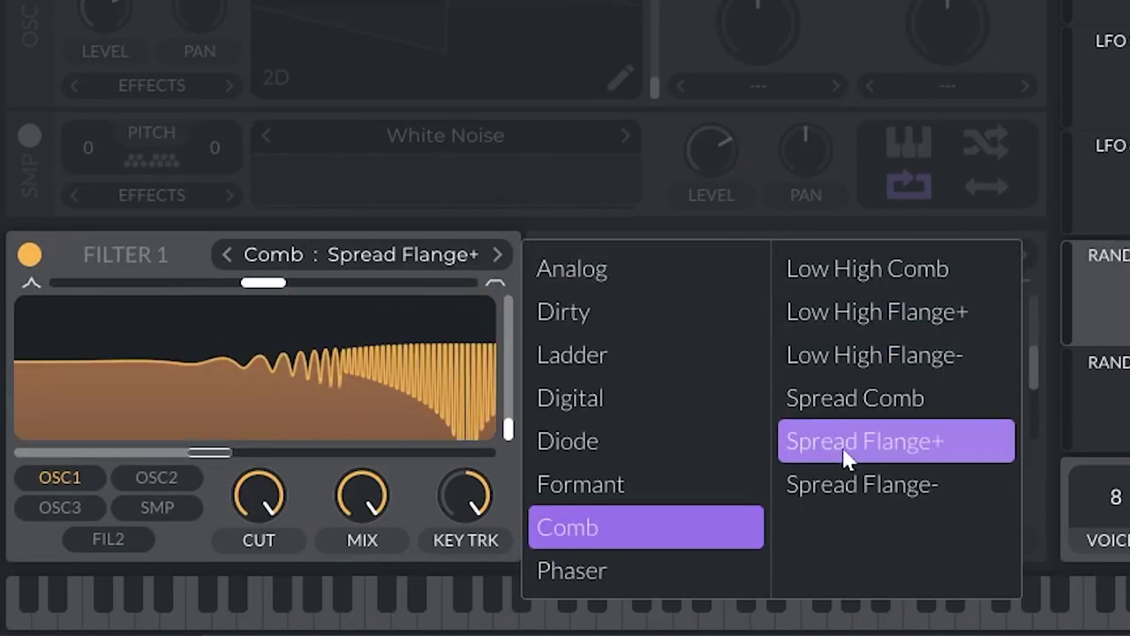
click(837, 482)
click(840, 267)
click(840, 266)
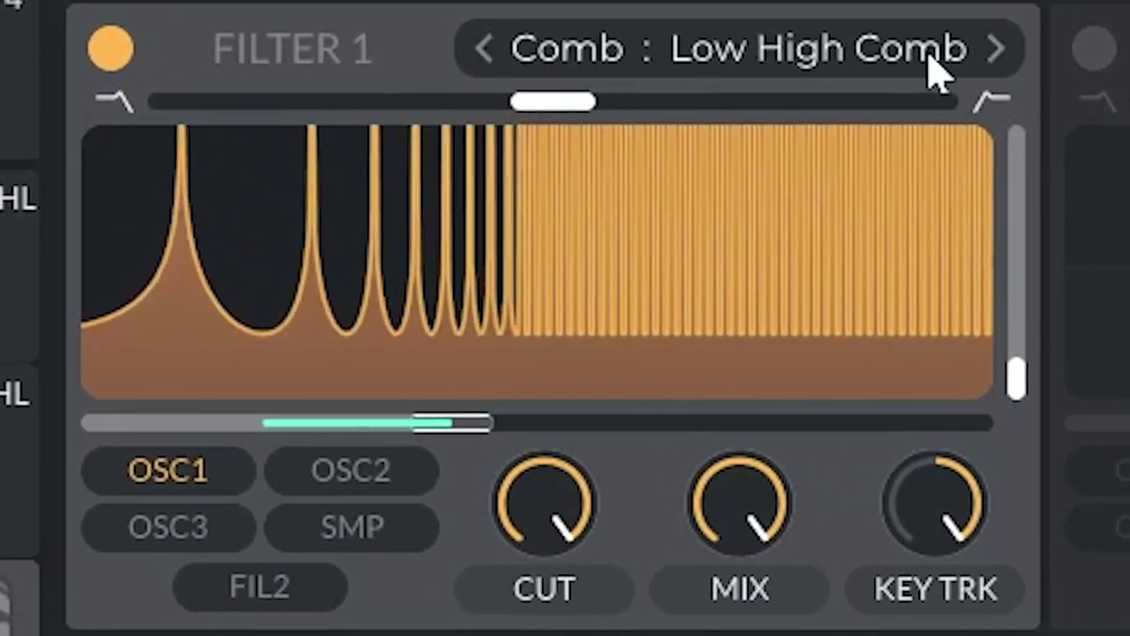
click(901, 83)
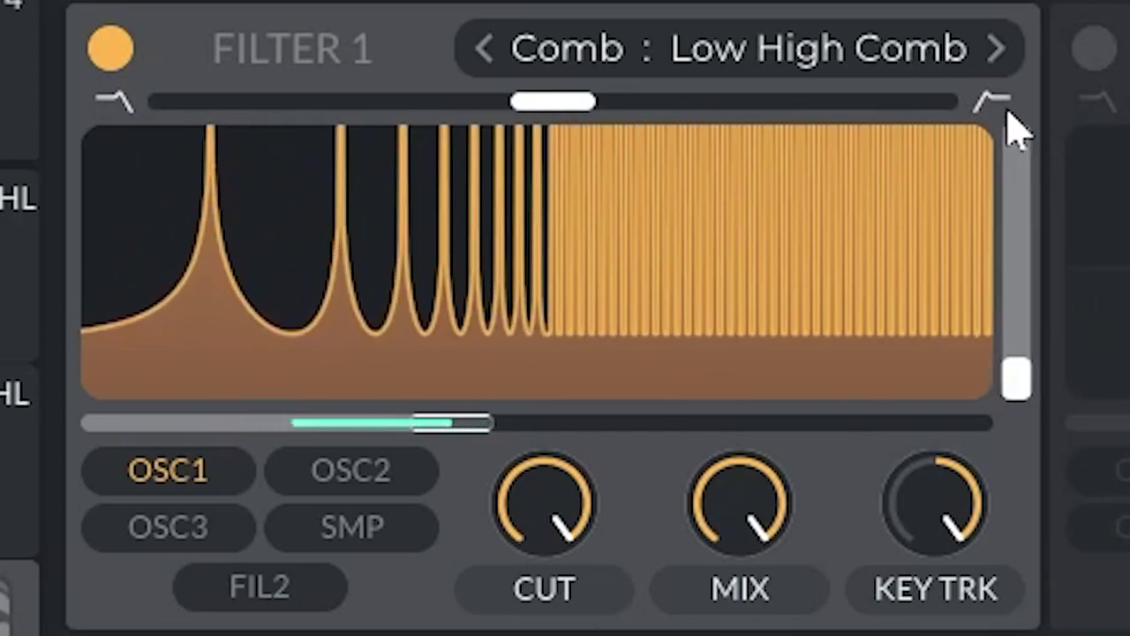
click(996, 49)
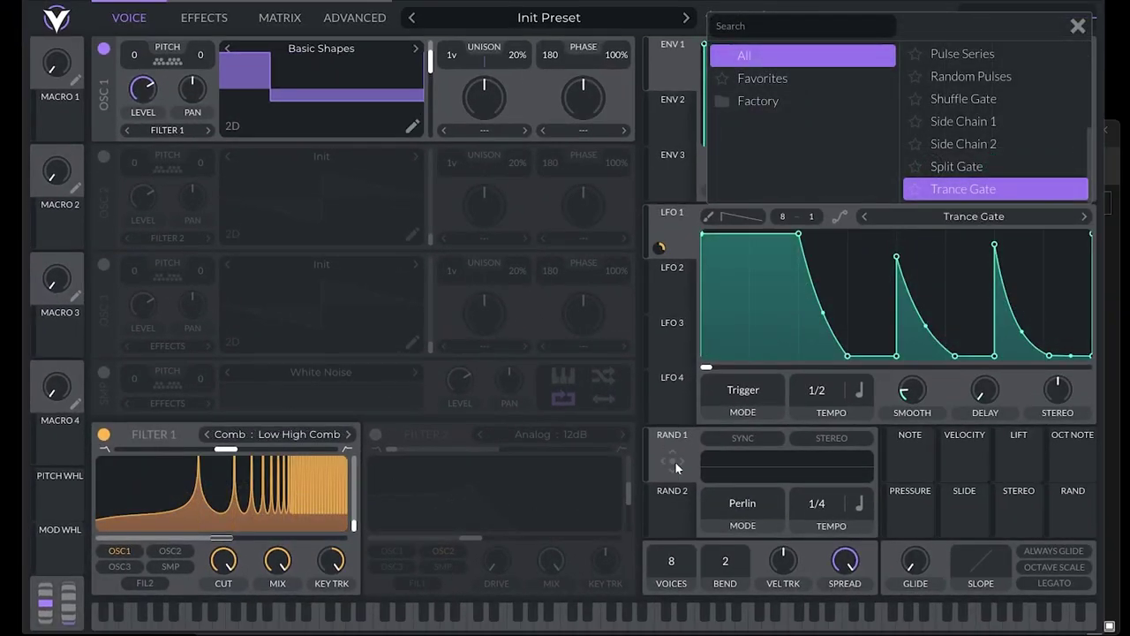
Step: Close the LFO shape browser
click(677, 455)
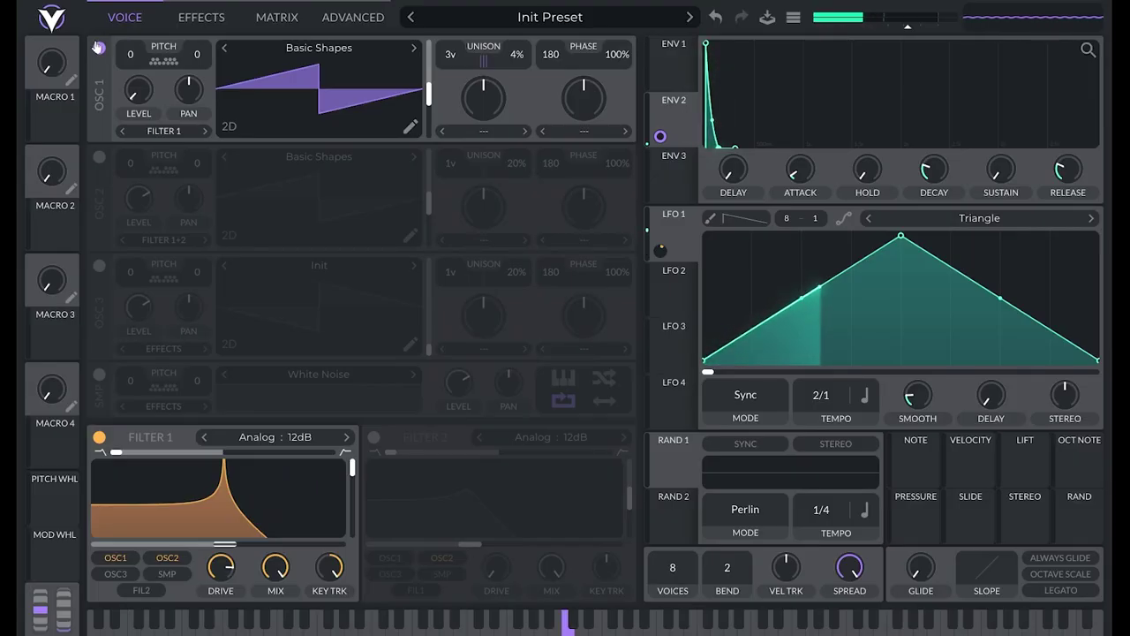
Step: Switch off oscillator 1 and enable Filter 1
click(99, 49)
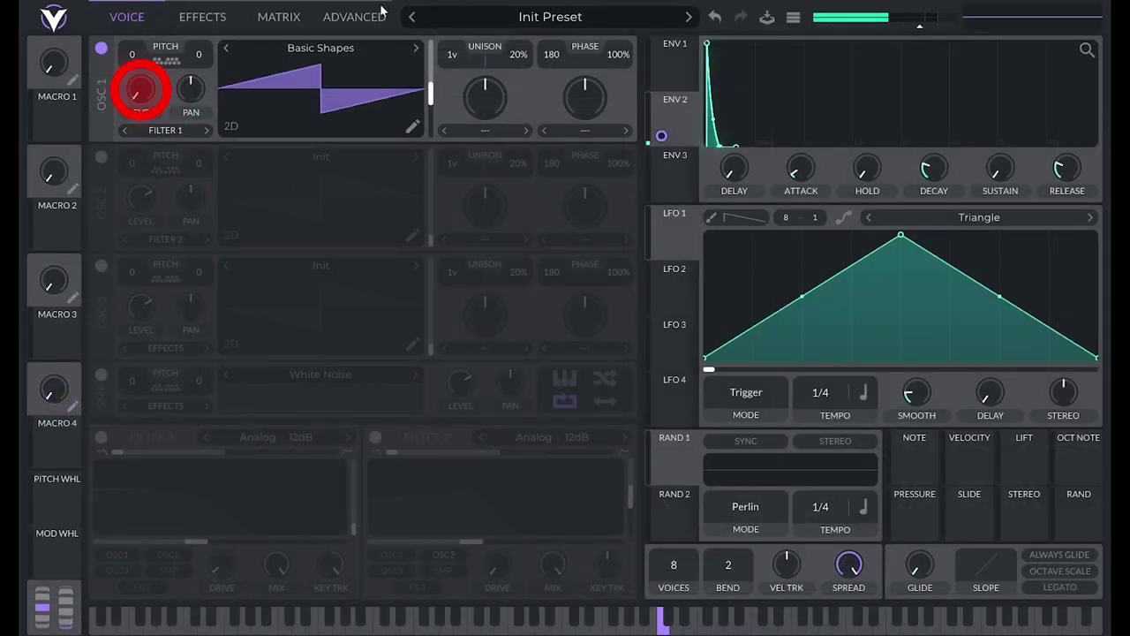
click(101, 437)
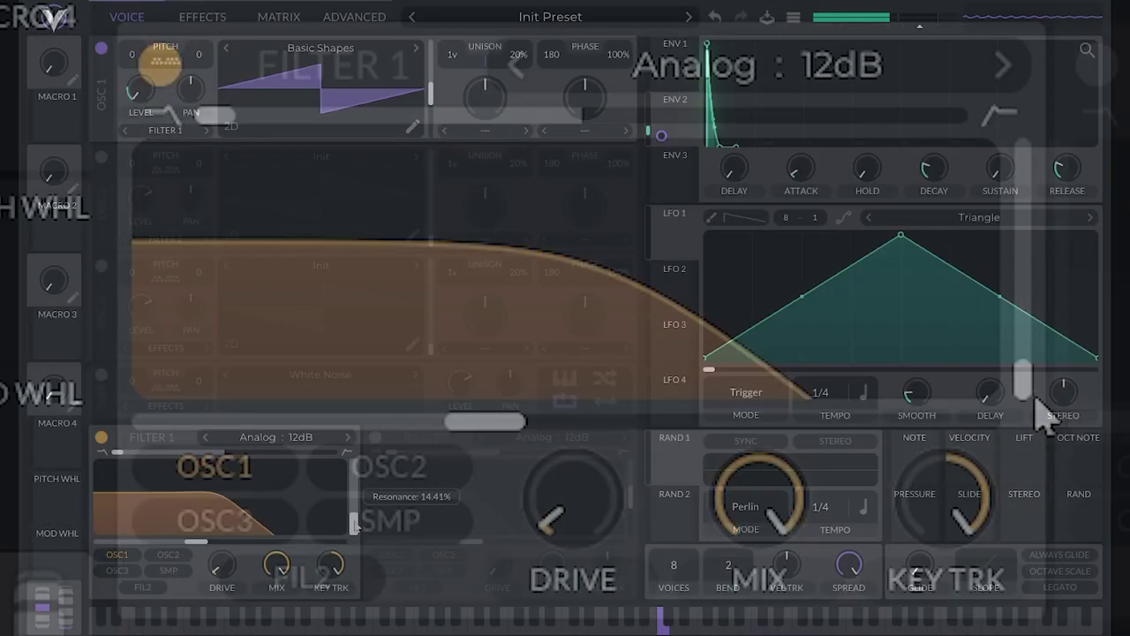
Step: Raise Filter 1 resonance to about 47%, switch off oscillator 1, and lower the Analog 24dB cutoff
drag(1022, 381, 1020, 260)
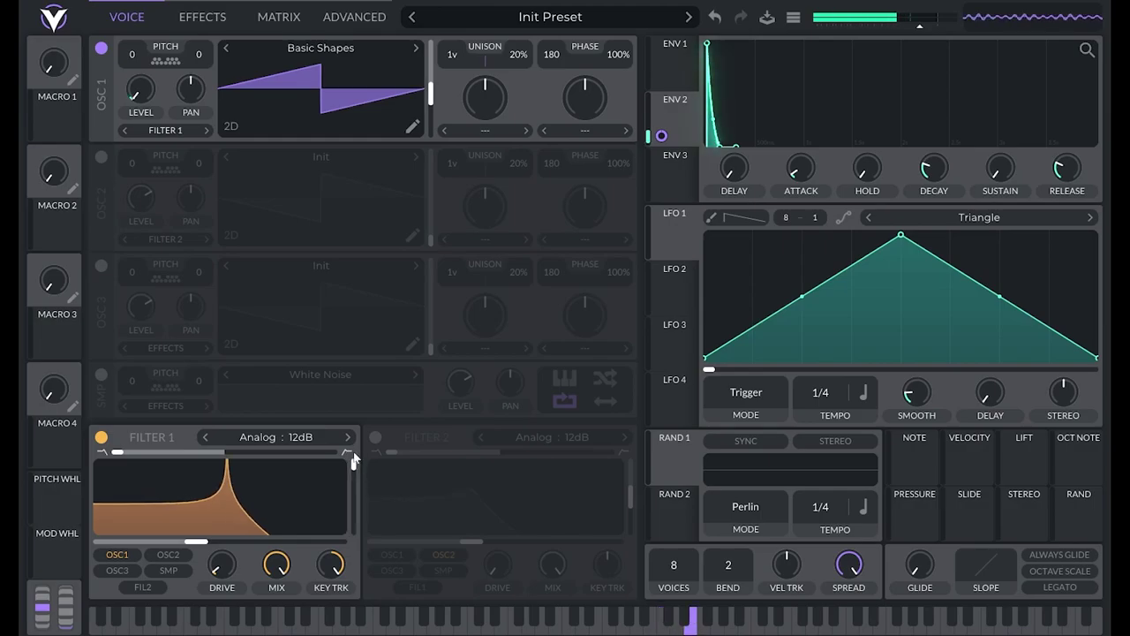
click(102, 48)
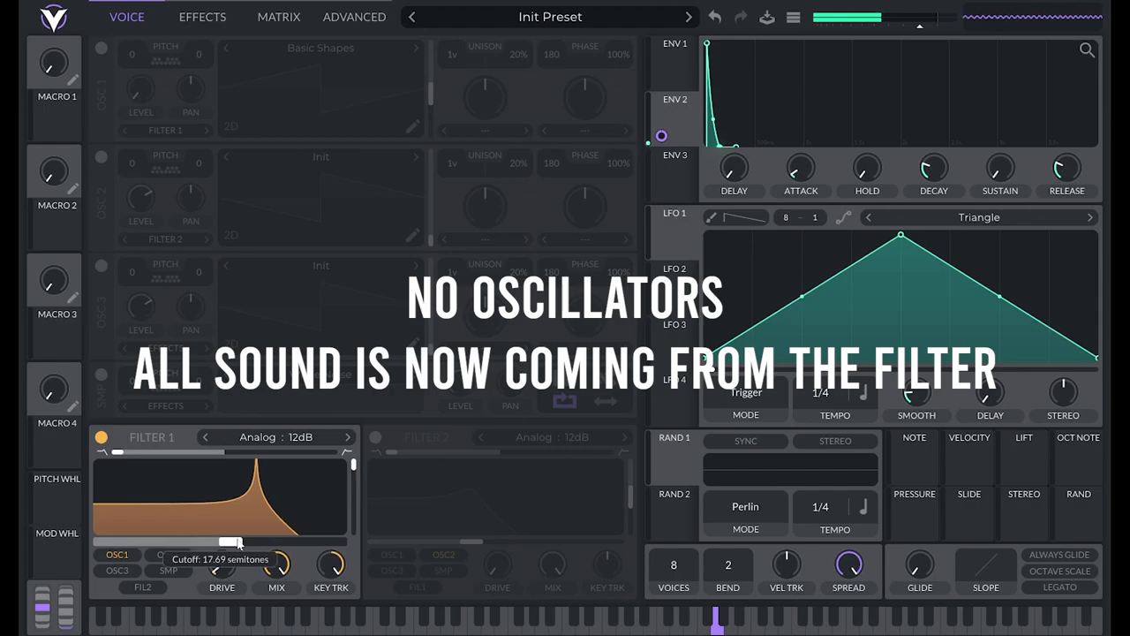
mouse_move(183, 542)
mouse_down()
mouse_move(167, 533)
mouse_move(198, 539)
mouse_up()
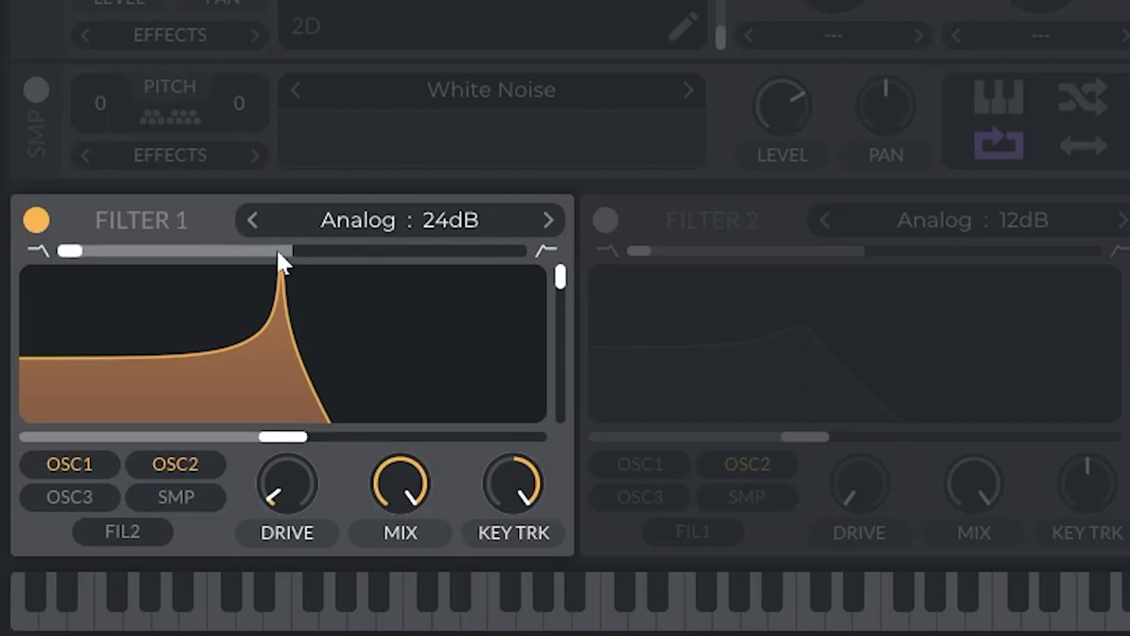
Step: Audition the Dirty, Ladder, Digital and Diode filter types, then choose Comb for Filter 1
click(431, 219)
click(669, 291)
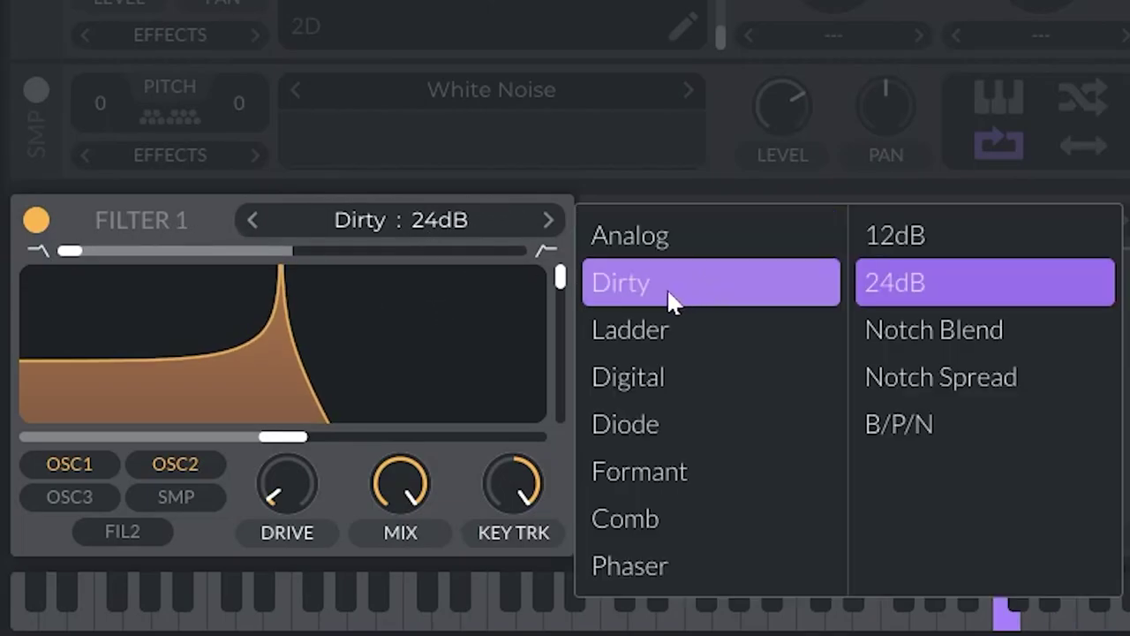
click(632, 325)
click(642, 375)
click(622, 423)
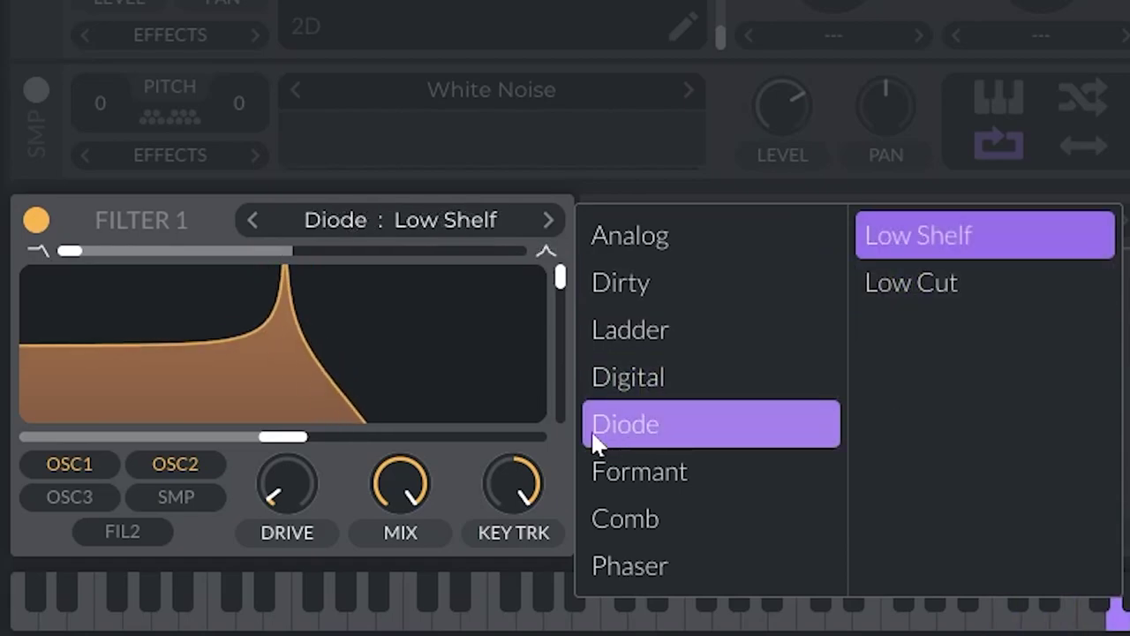
click(643, 378)
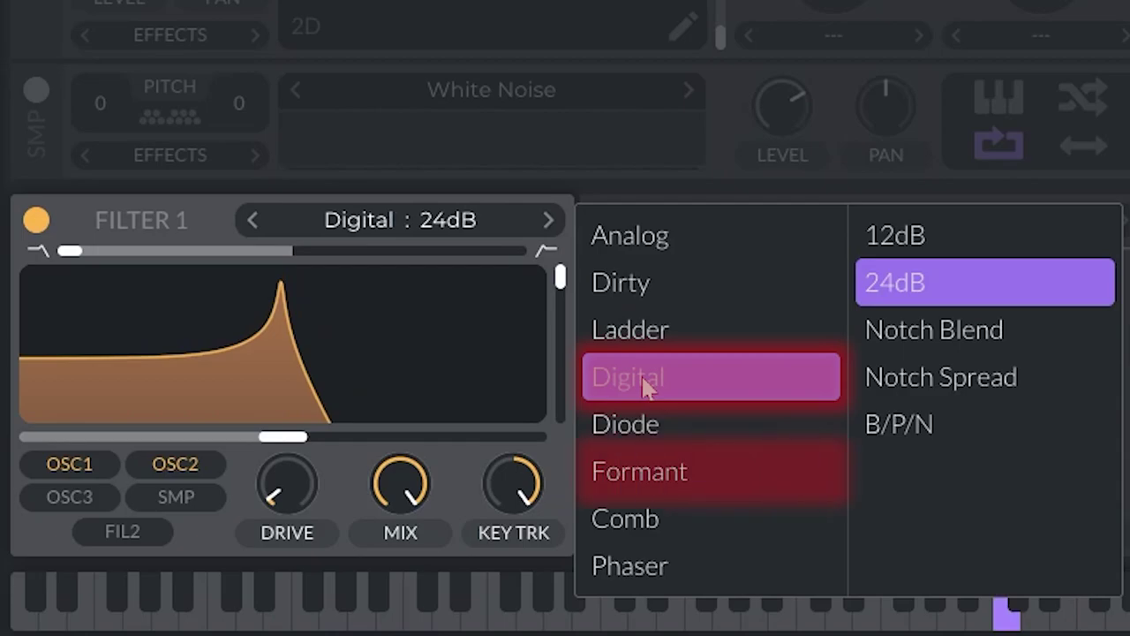
click(652, 514)
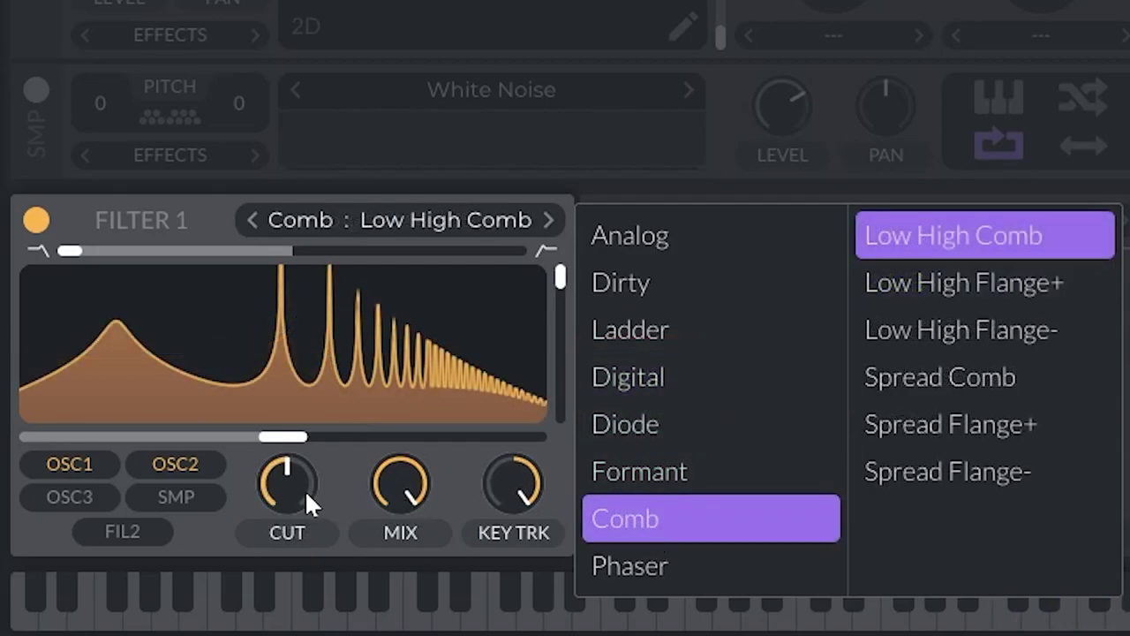
Step: Set the comb to Low High Flange and its cutoff to 12, then raise it toward 60 semitones
drag(303, 491, 303, 471)
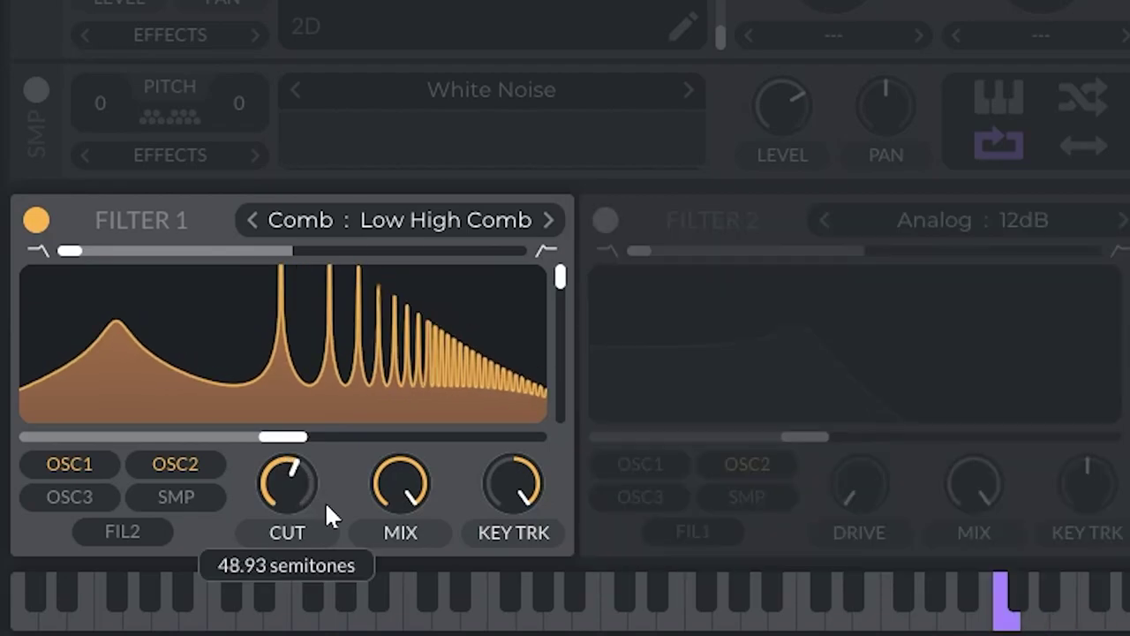
click(463, 221)
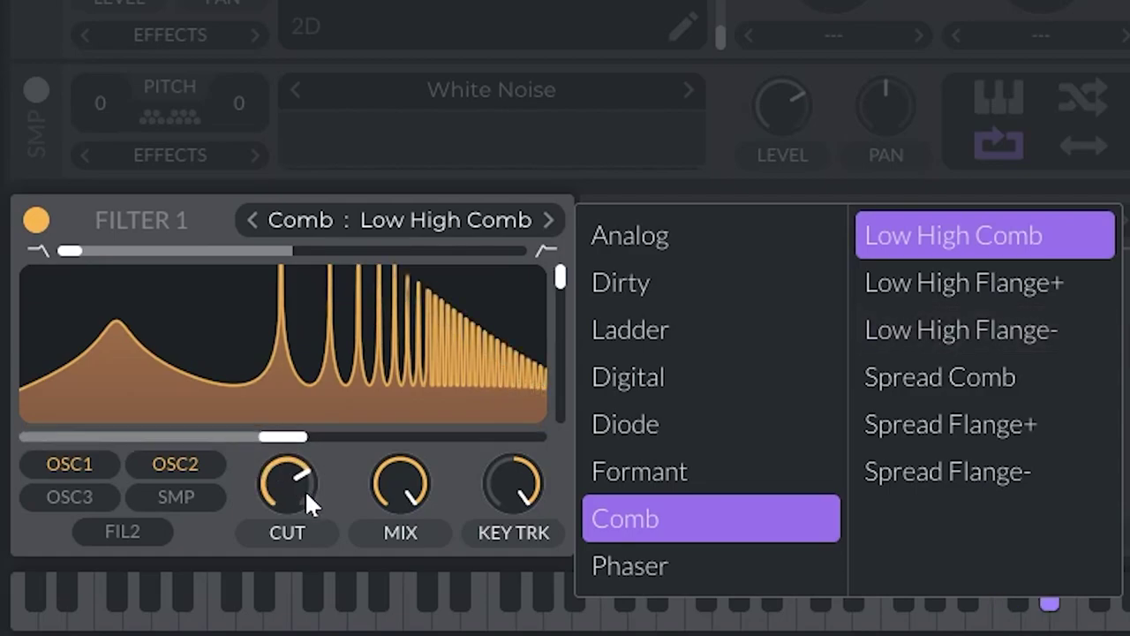
drag(305, 489, 325, 534)
right_click(284, 450)
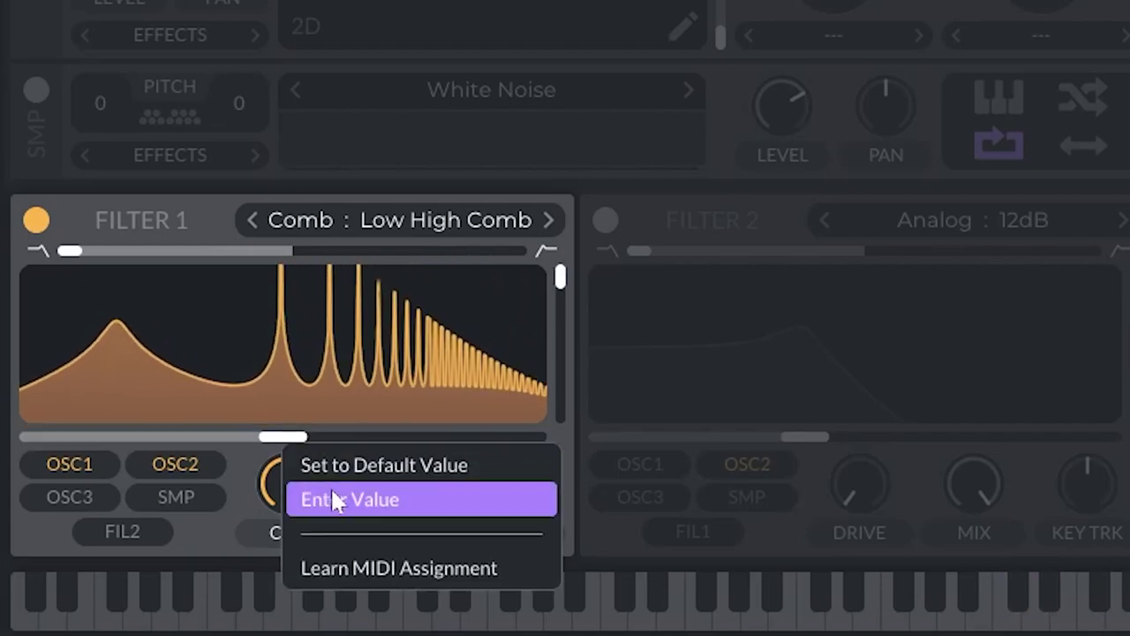
click(331, 499)
text(12)
key(Return)
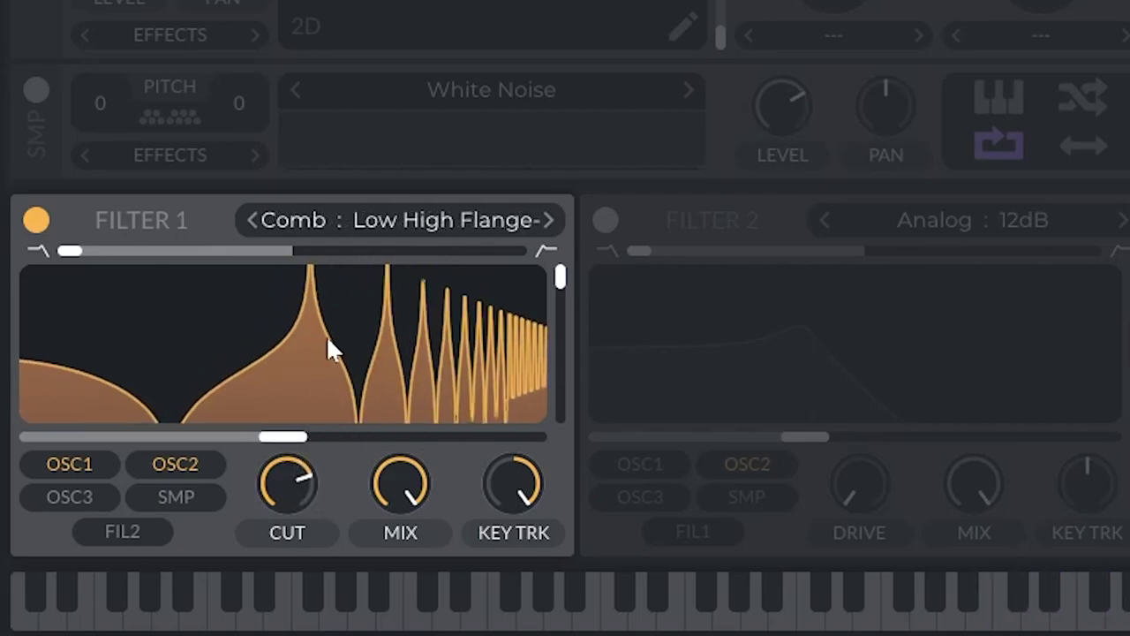
mouse_move(312, 494)
mouse_down()
mouse_move(323, 444)
mouse_move(307, 395)
mouse_move(318, 533)
mouse_move(325, 484)
mouse_up()
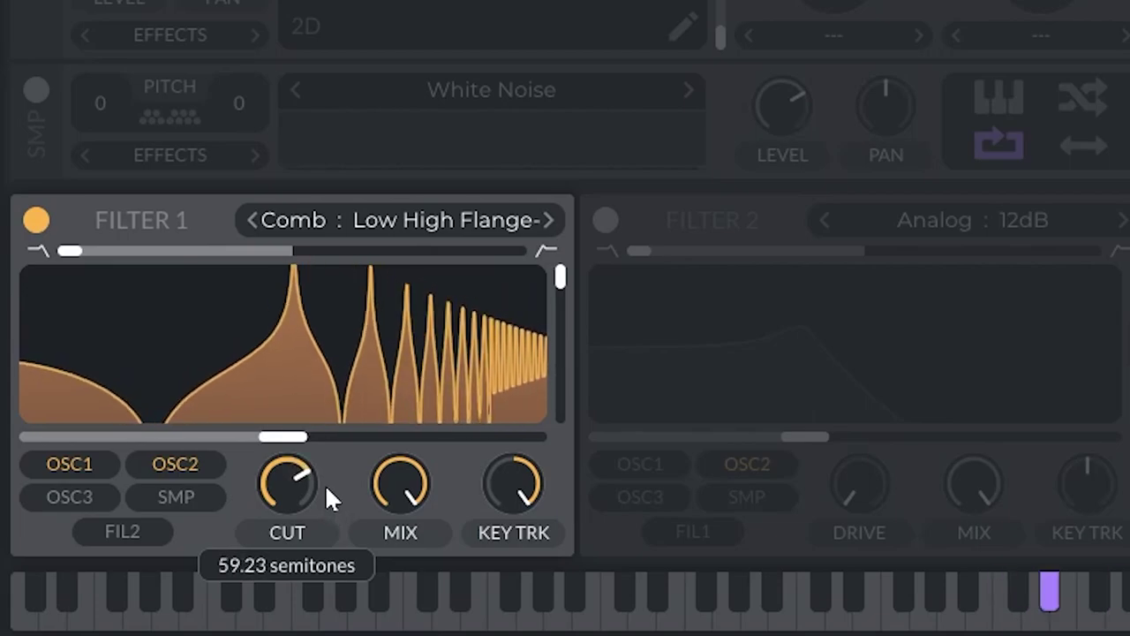
Step: Switch Filter 1 to Phaser Positive, max the blend, zero the resonance, then reset the blend
scroll(446, 217, down, 1)
click(440, 219)
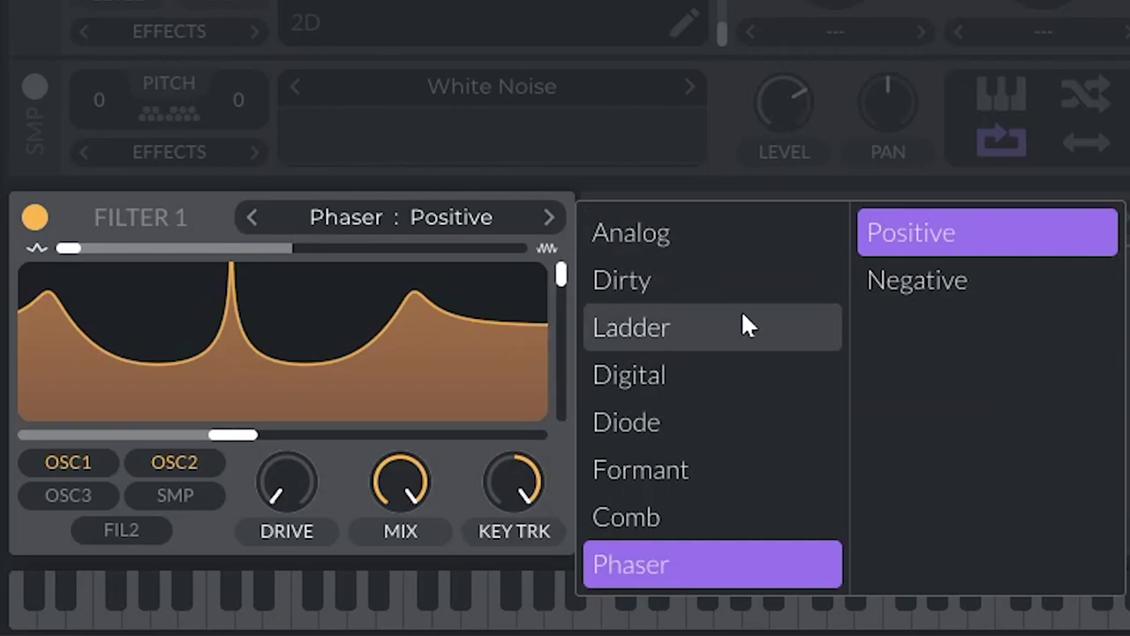
click(945, 243)
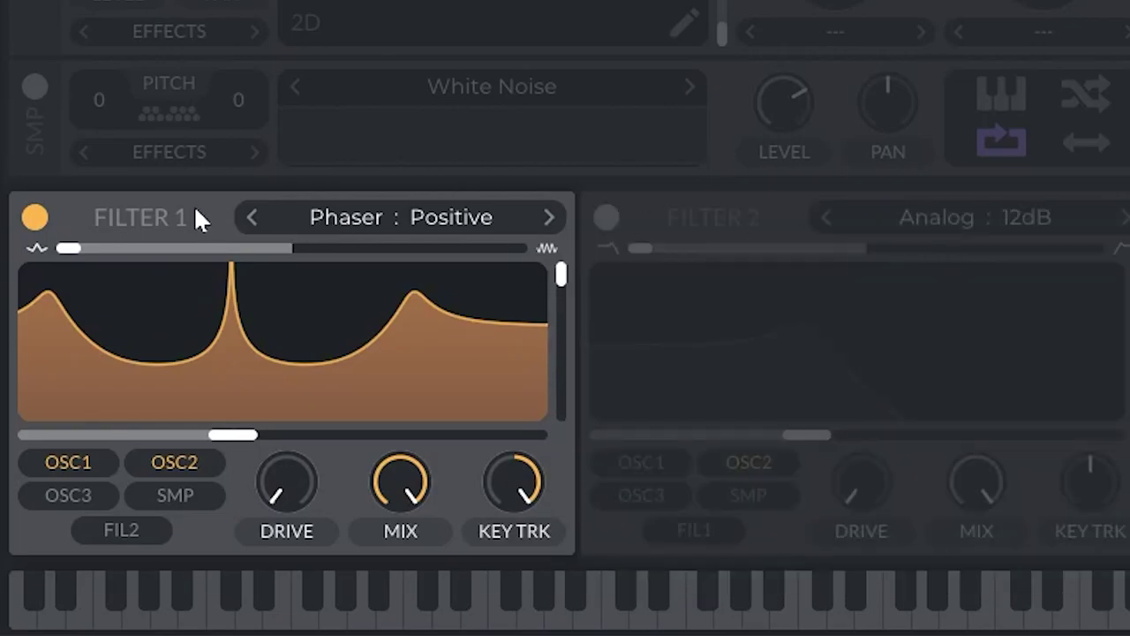
drag(70, 250, 589, 240)
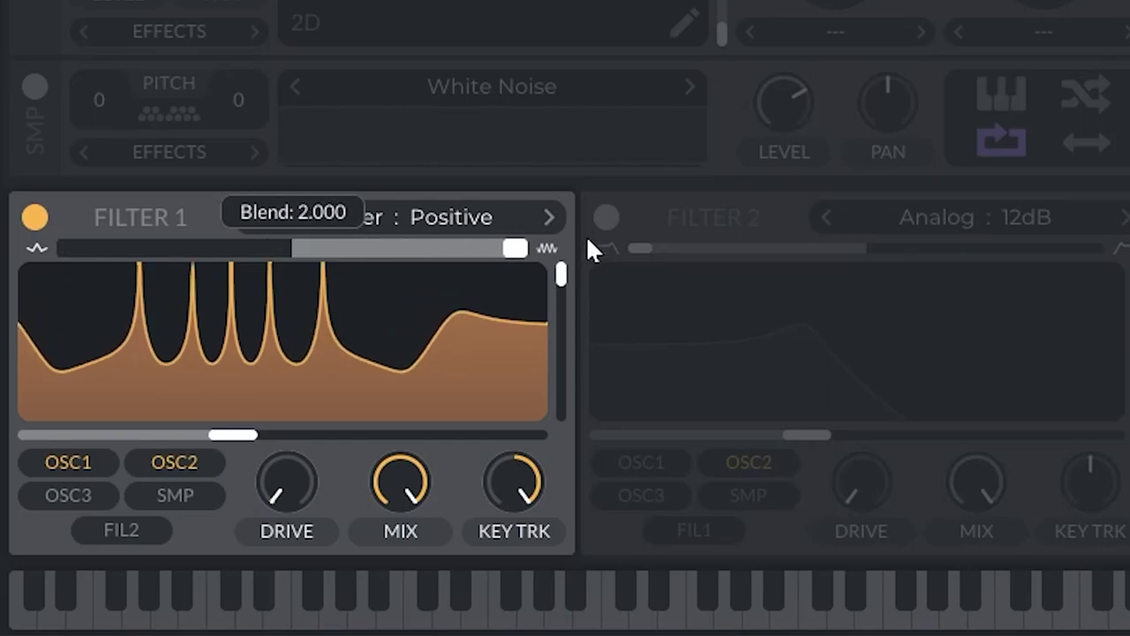
drag(561, 275, 542, 348)
drag(548, 261, 530, 251)
double_click(530, 251)
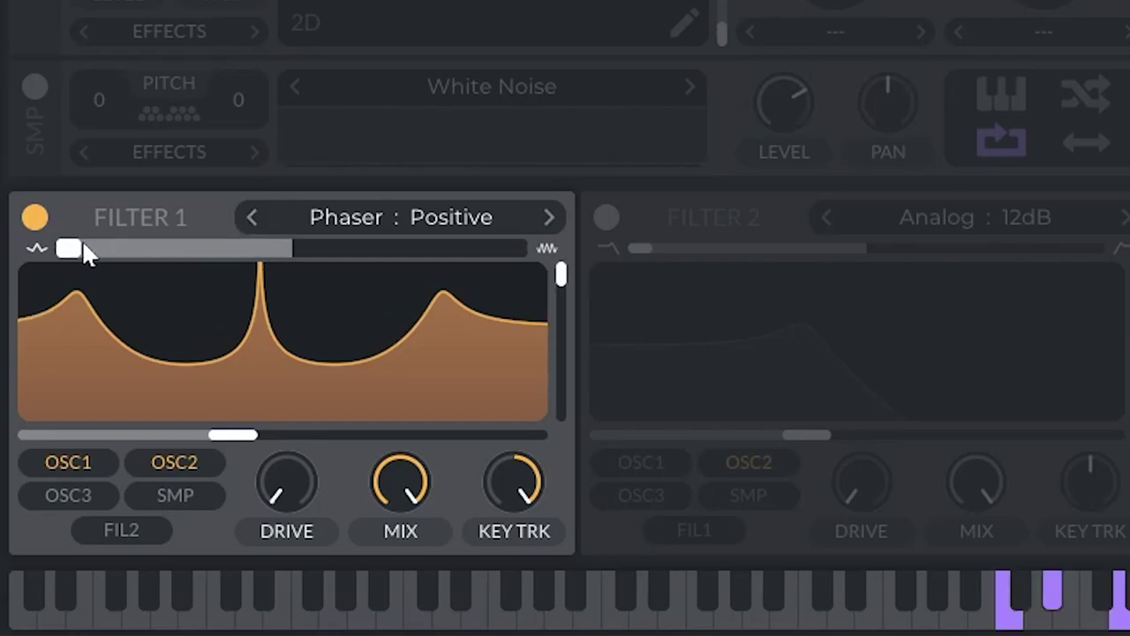
Step: Set the phaser blend to 1.000, sweep resonance from zero to full, and lower the cutoff
drag(84, 251, 570, 249)
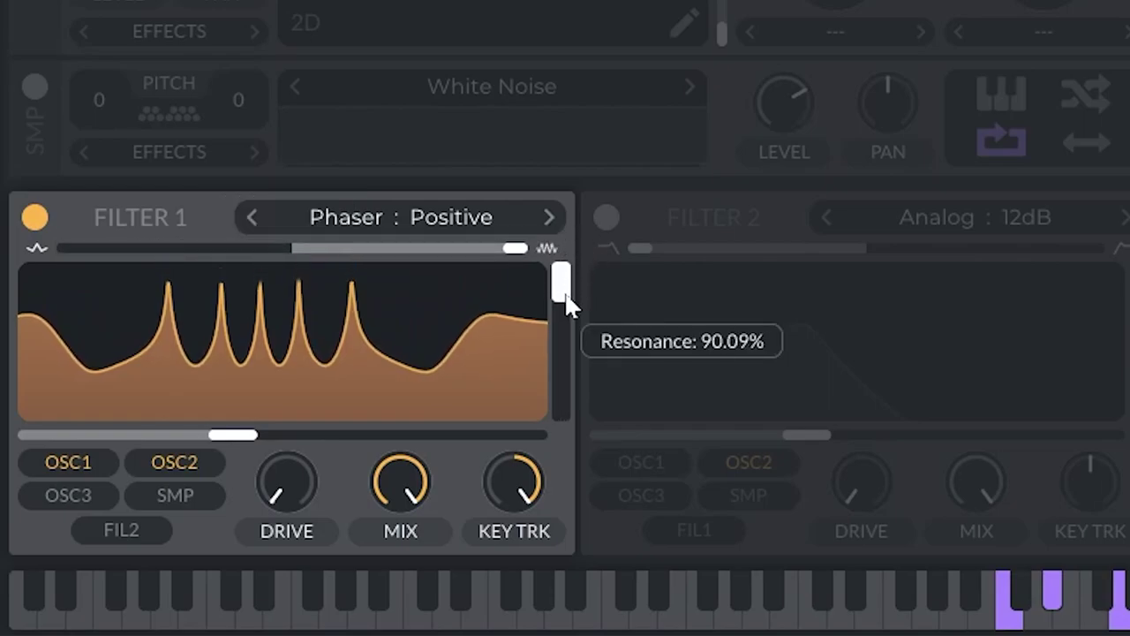
drag(567, 309, 575, 451)
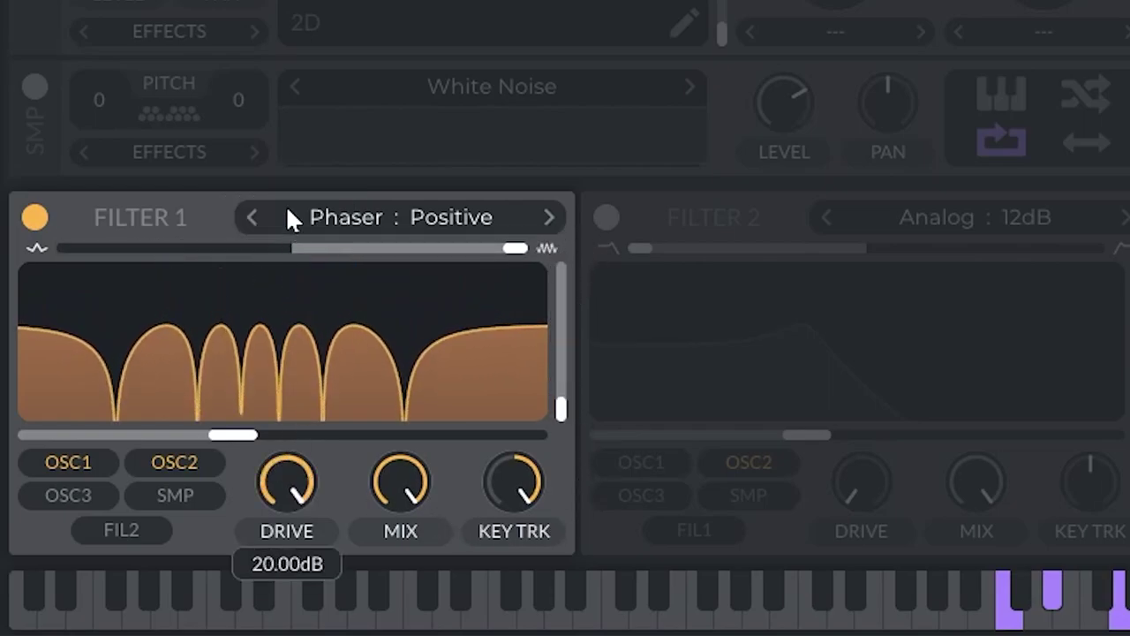
drag(565, 415, 573, 212)
drag(246, 429, 209, 433)
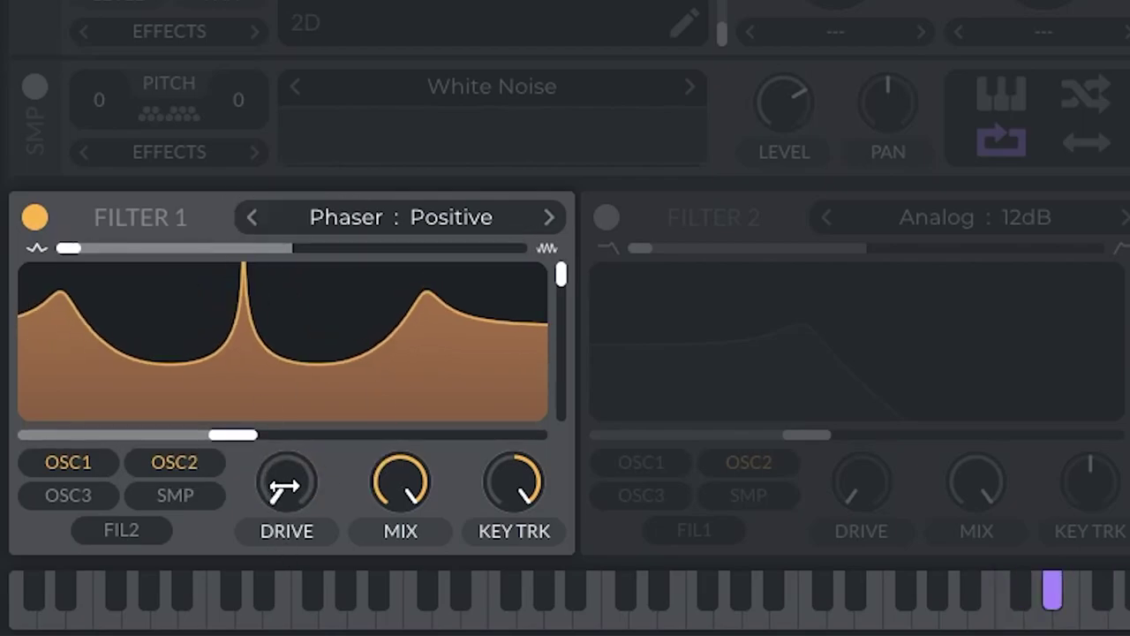
Step: Turn the phaser drive up to 20 dB, bring blend back to 1.000, and lower mix to about 53%
drag(70, 248, 598, 240)
drag(290, 477, 310, 191)
drag(562, 274, 591, 294)
drag(517, 254, 260, 260)
drag(420, 468, 410, 424)
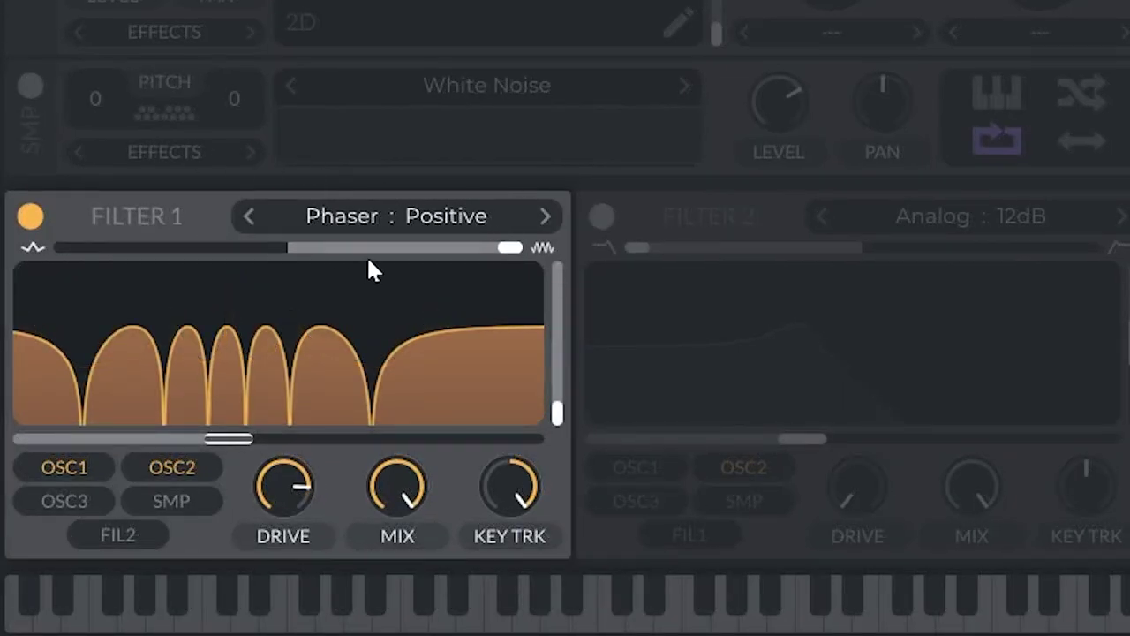
Step: Flip Filter 1's phaser repeatedly between Positive and Negative, finally settling on Negative
click(417, 216)
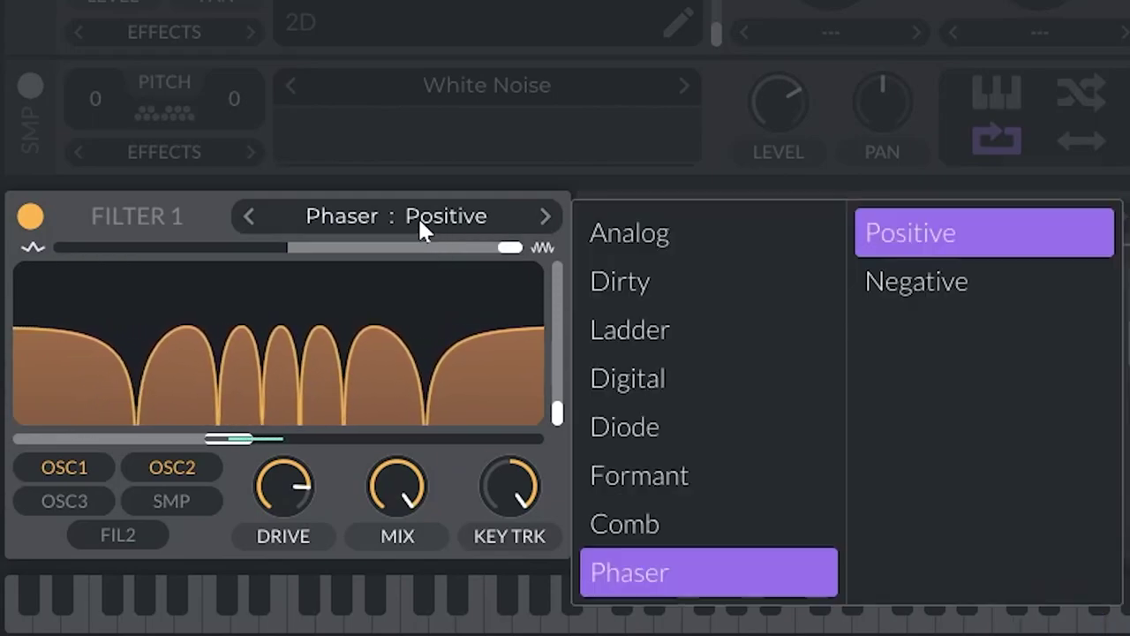
click(896, 284)
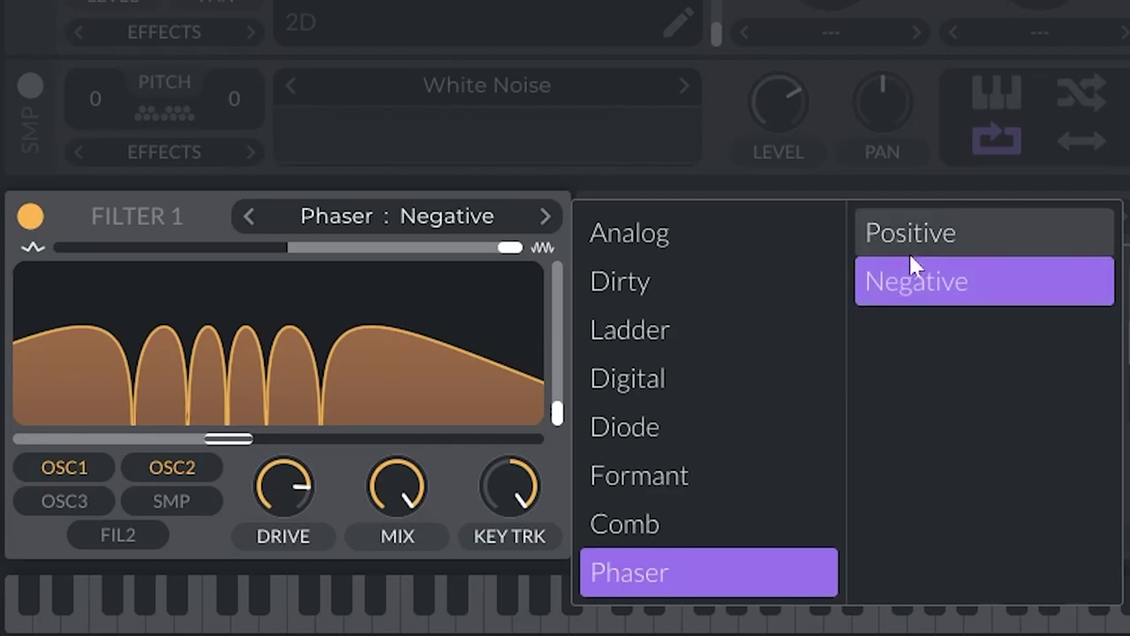
click(908, 253)
click(897, 294)
click(902, 254)
click(898, 298)
click(905, 251)
click(898, 296)
click(902, 252)
click(897, 296)
click(902, 252)
click(898, 294)
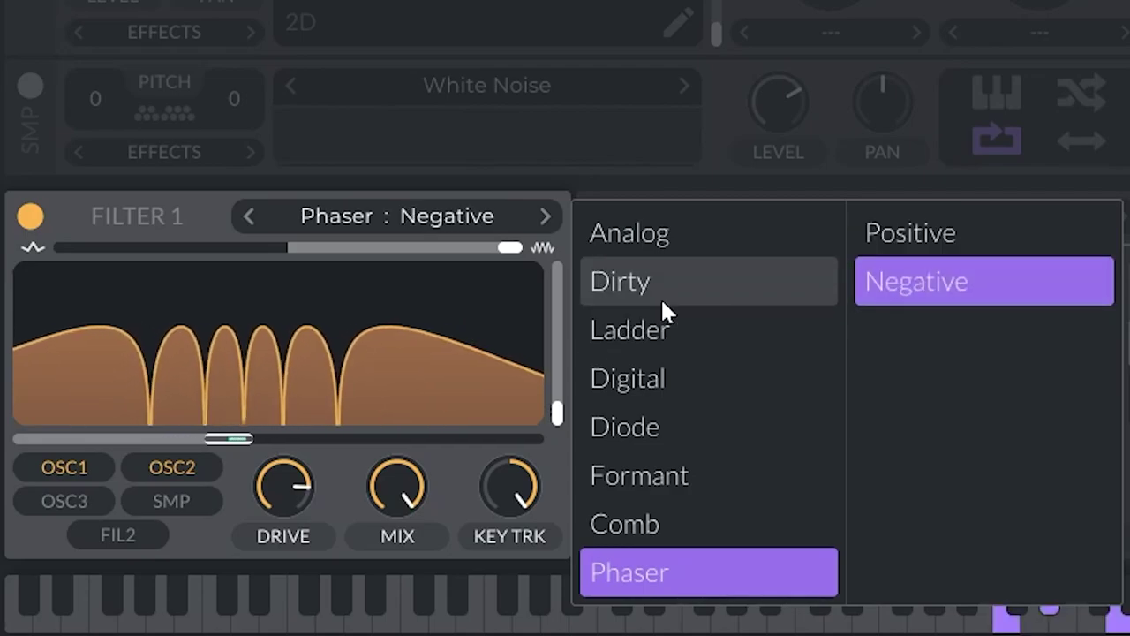
click(926, 232)
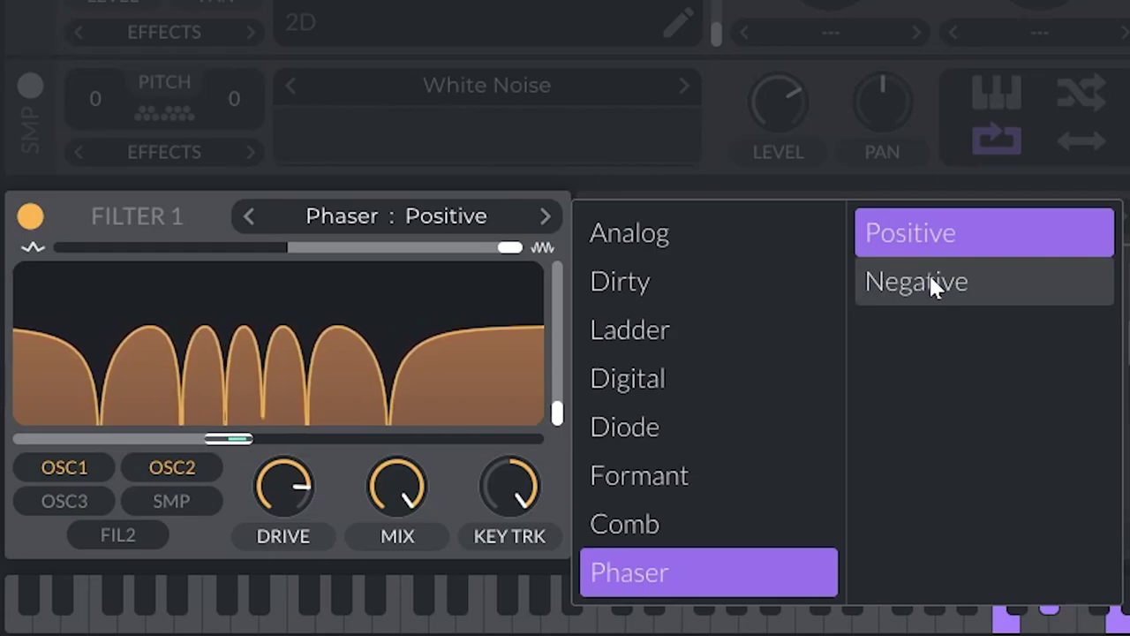
click(929, 273)
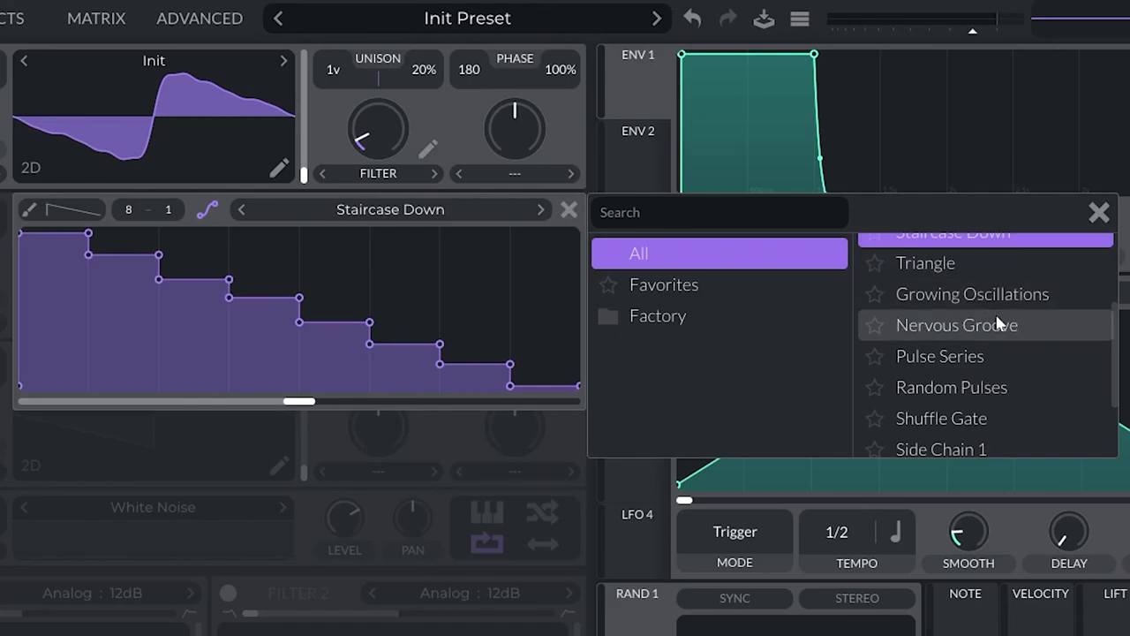
Step: Try several preset morph curve shapes, from Nervous Groove to Random Pulses
click(994, 323)
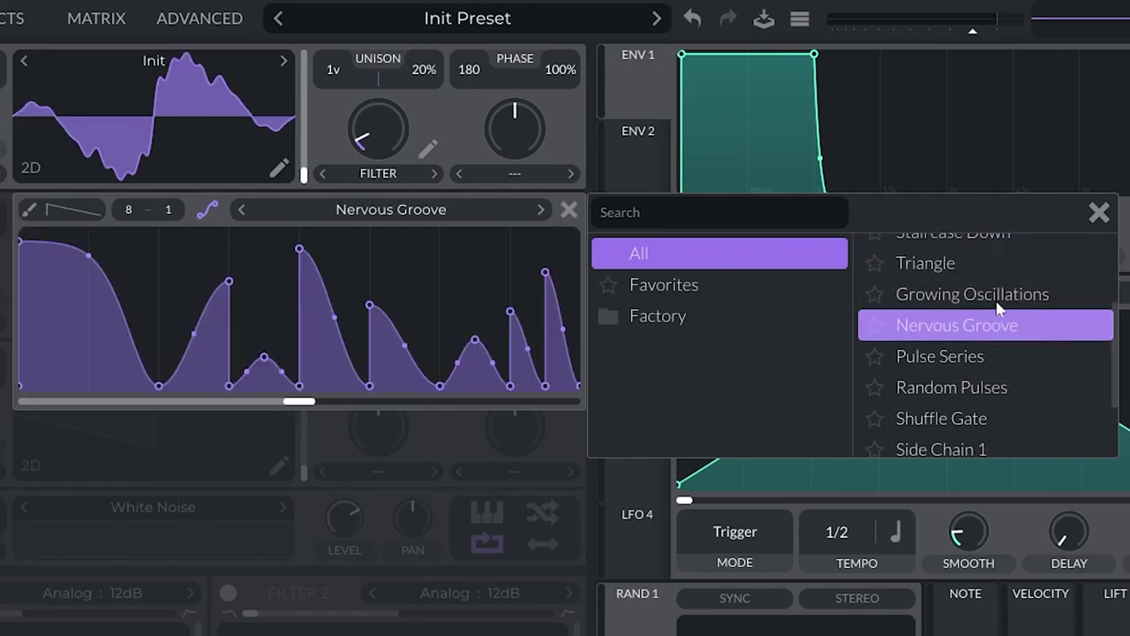
click(995, 265)
click(996, 291)
click(974, 360)
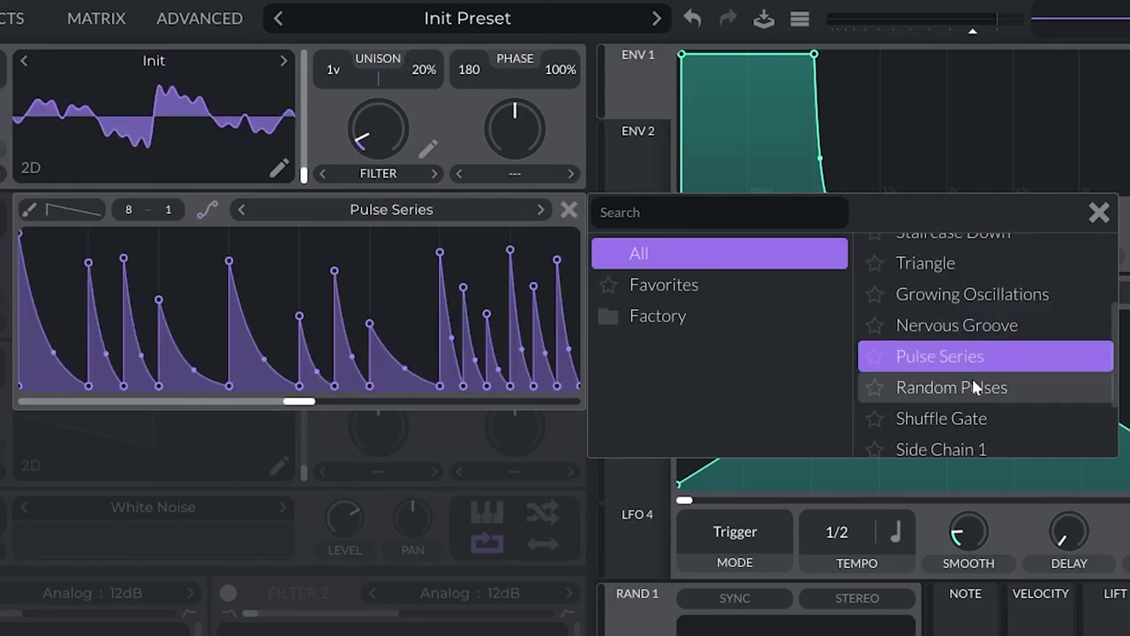
click(975, 389)
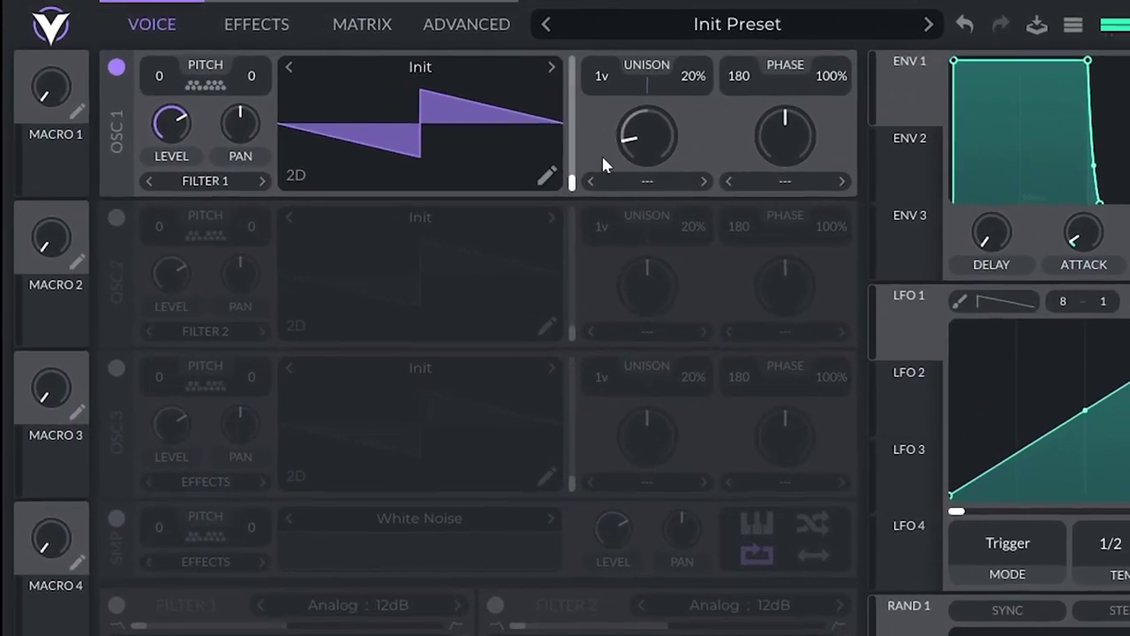
Step: Set Oscillator 1's spectral morph type to Spectral Filter and adjust its amount
click(618, 179)
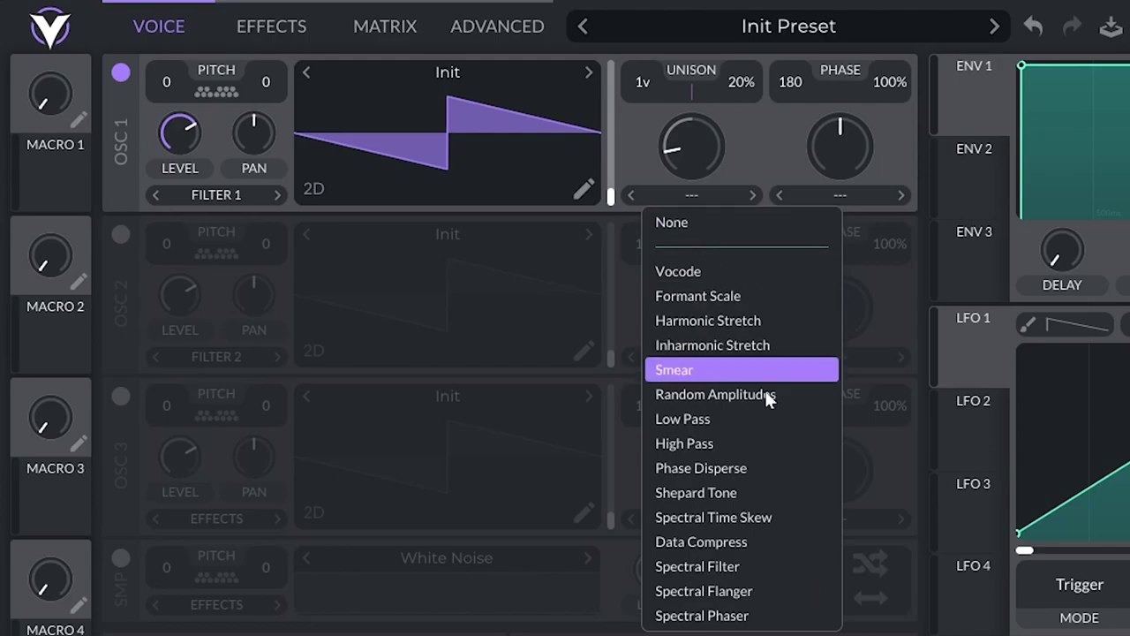
click(706, 569)
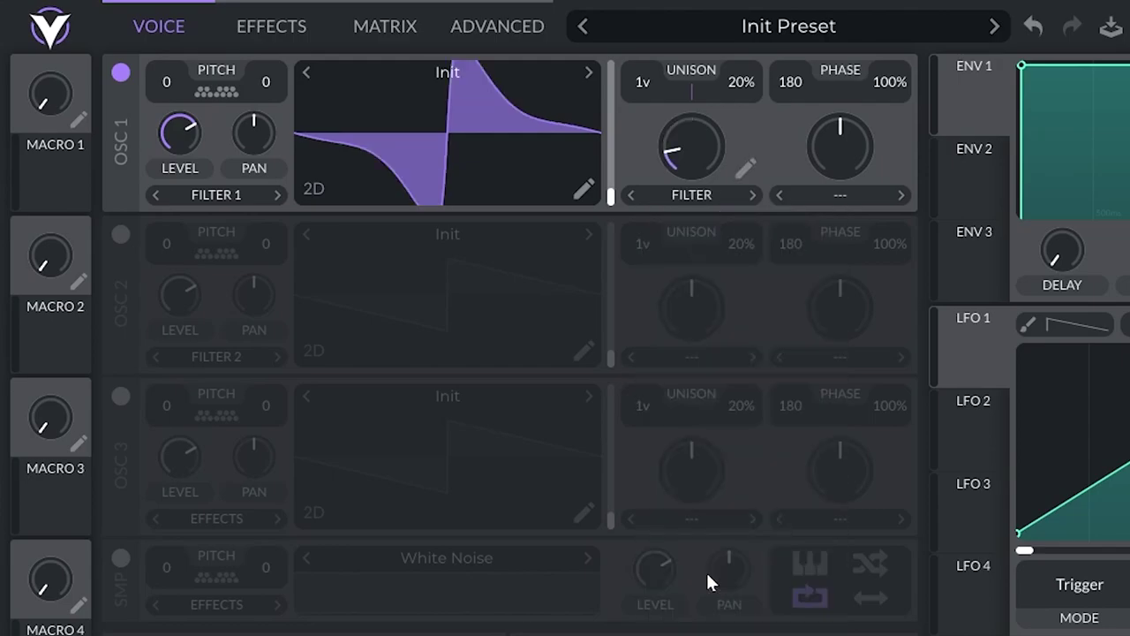
drag(686, 153, 687, 153)
click(741, 176)
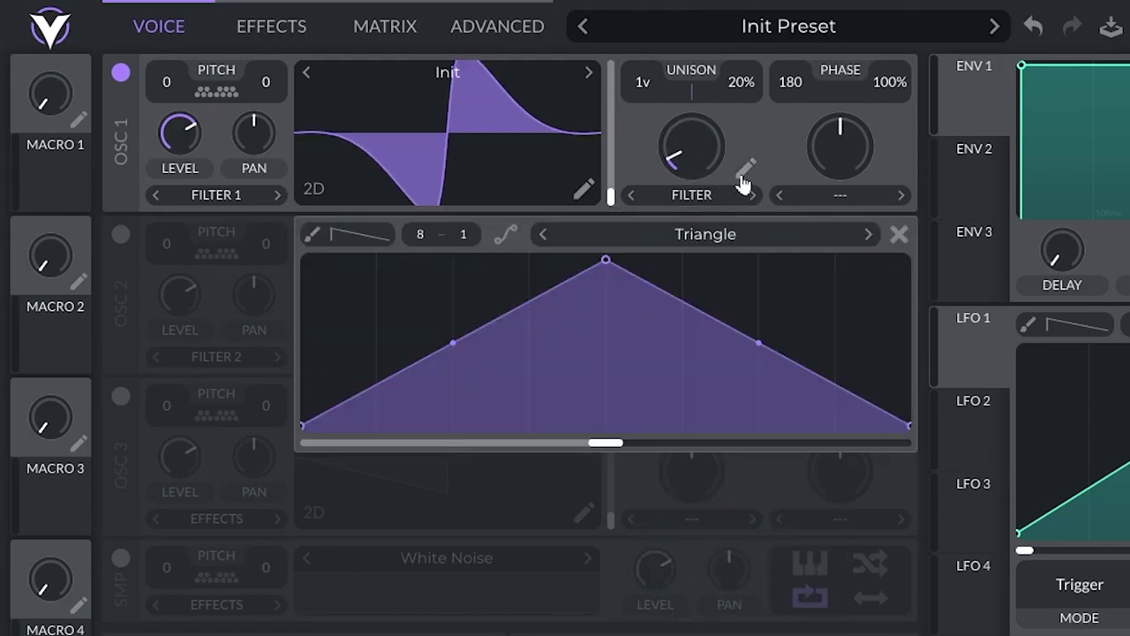
Step: Check the oscillator's waveform and spectrum in the Analysis view, then return to the Voice page
click(500, 28)
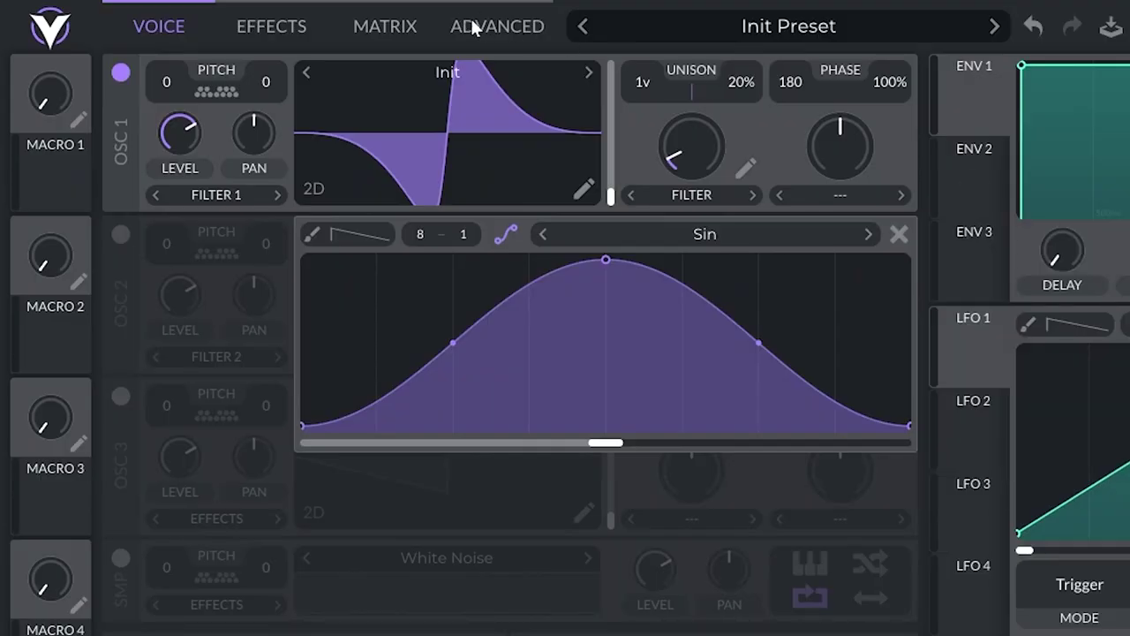
click(477, 27)
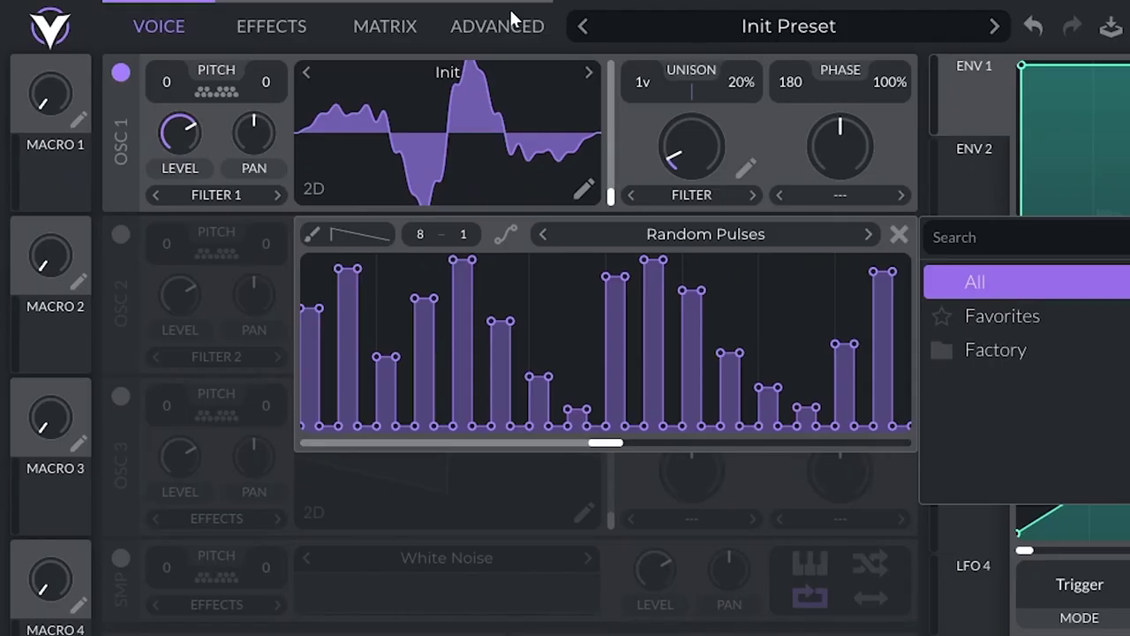
click(512, 19)
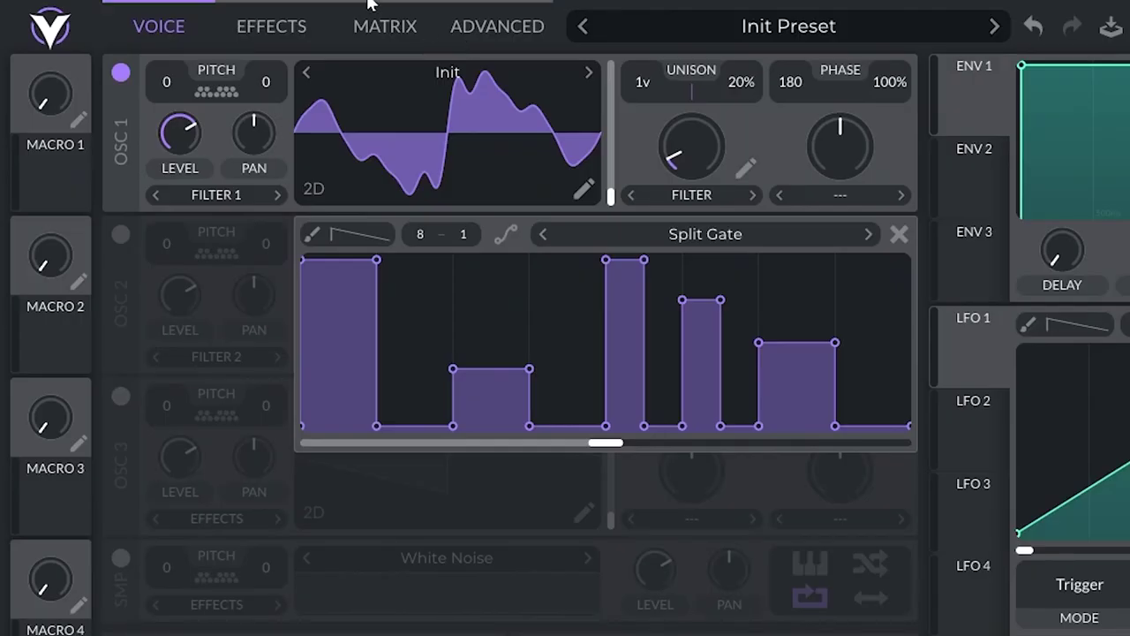
click(477, 26)
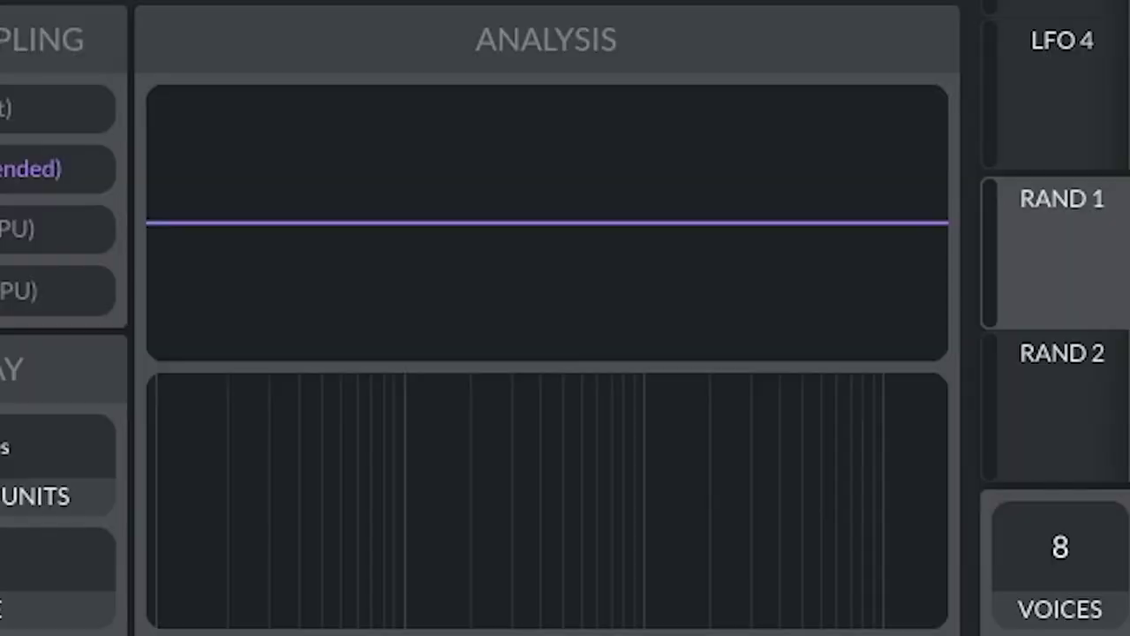
click(150, 26)
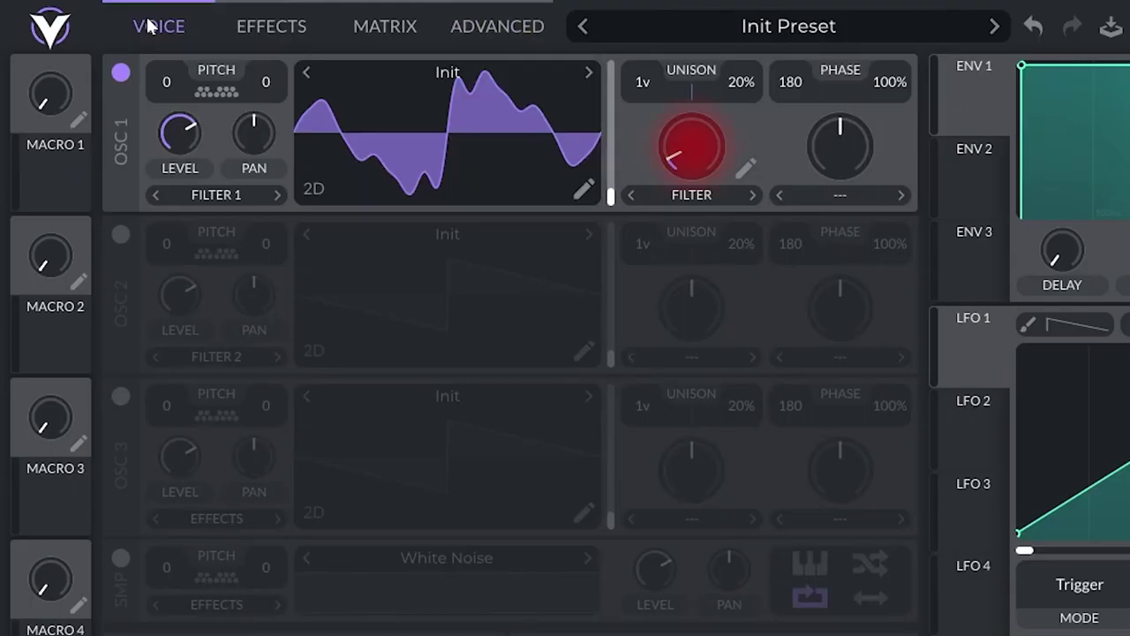
Step: Set the spectral morph to about 21%, then give the phaser blend 1.000 and zero resonance
mouse_move(699, 163)
mouse_down()
mouse_move(699, 131)
mouse_move(705, 148)
mouse_move(690, 157)
mouse_move(698, 132)
mouse_move(689, 156)
mouse_up()
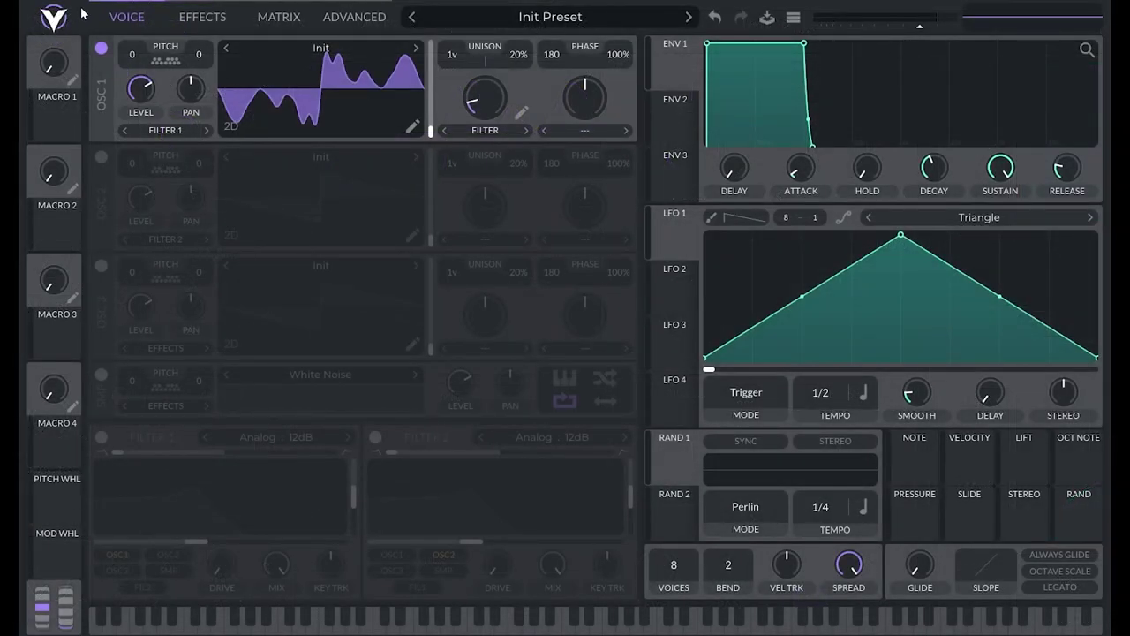
click(63, 17)
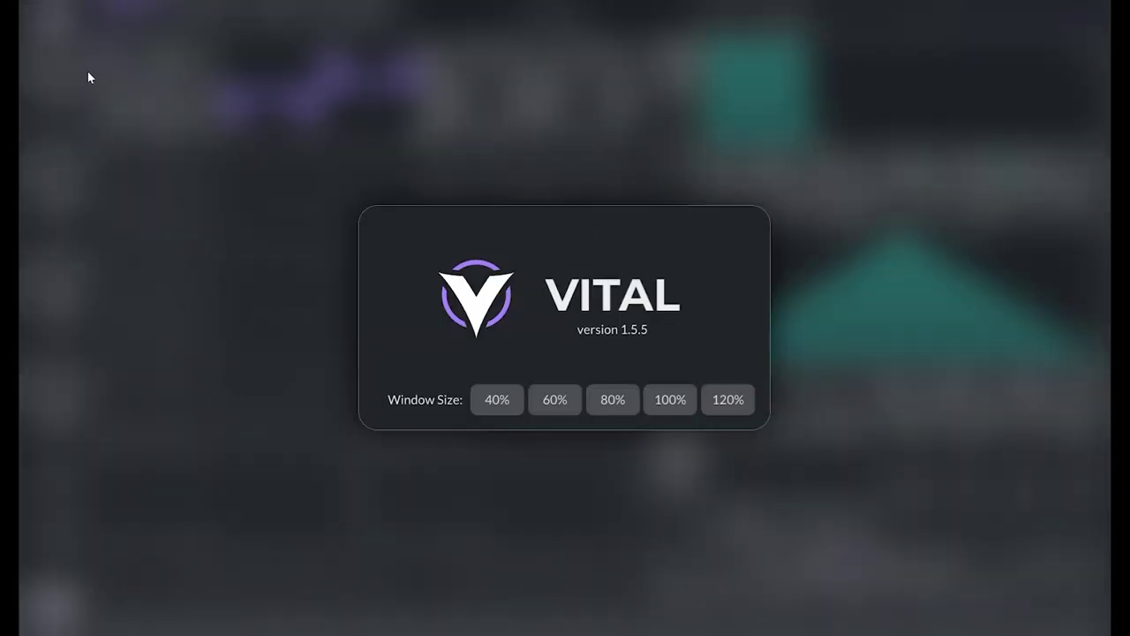
click(92, 77)
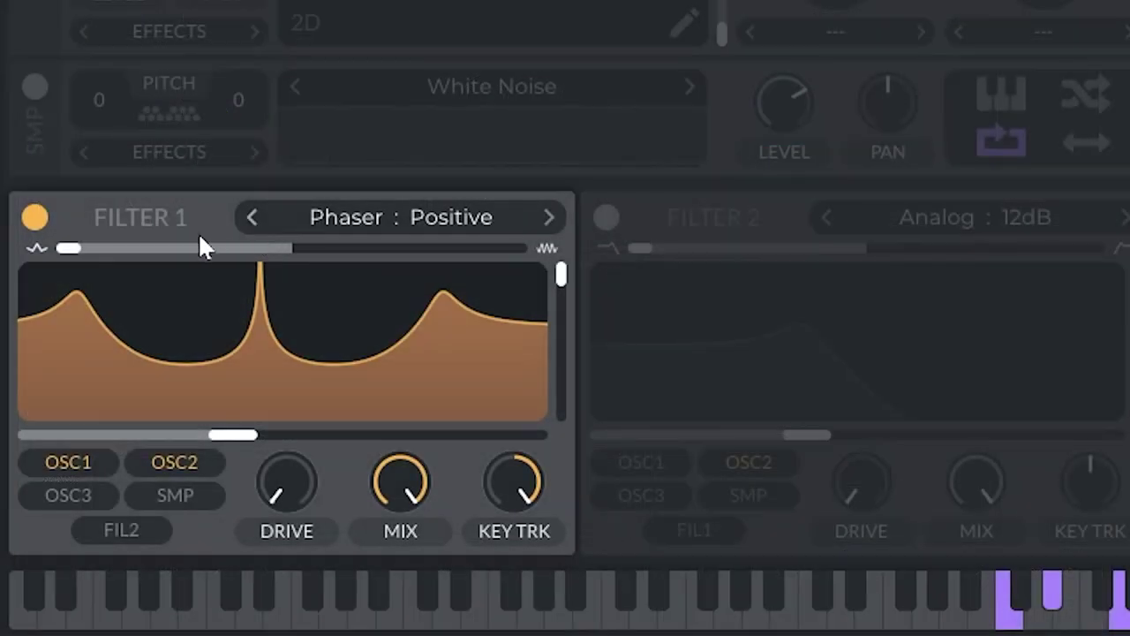
drag(84, 249, 572, 252)
drag(566, 302, 574, 451)
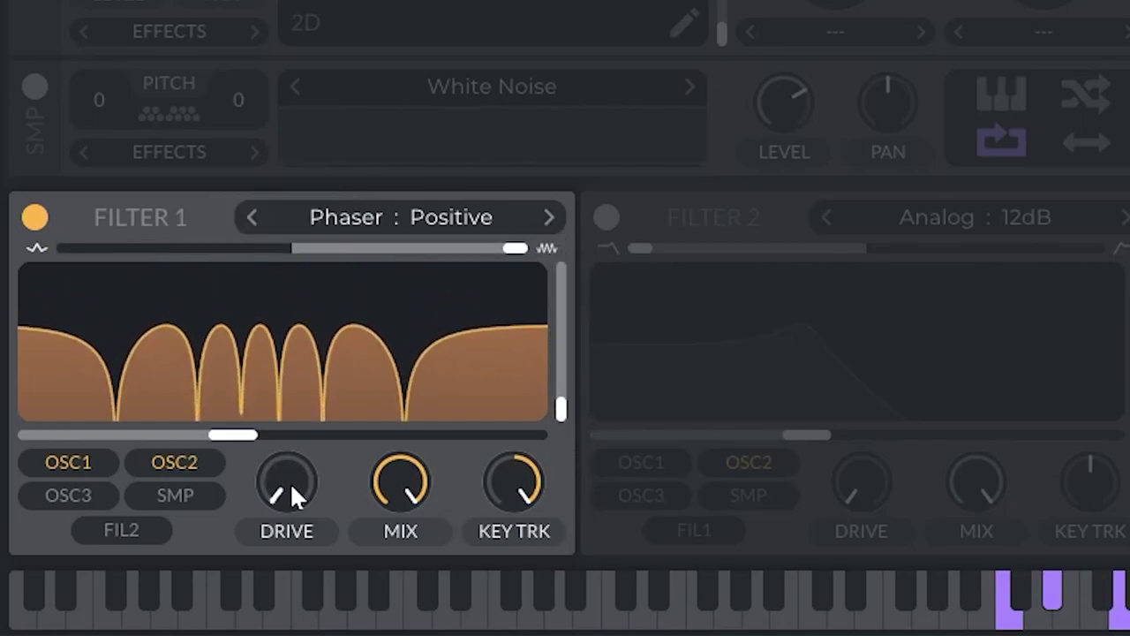